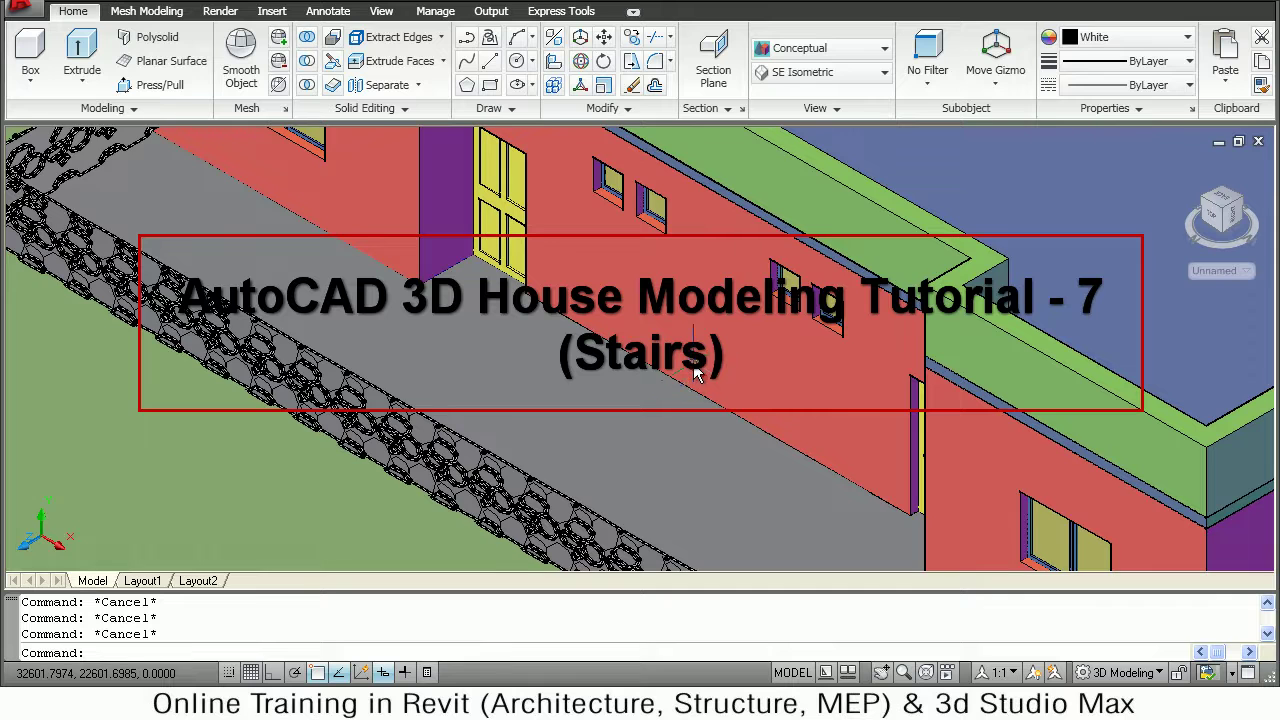
Cancel any active command and close the Calculator
key("Escape")
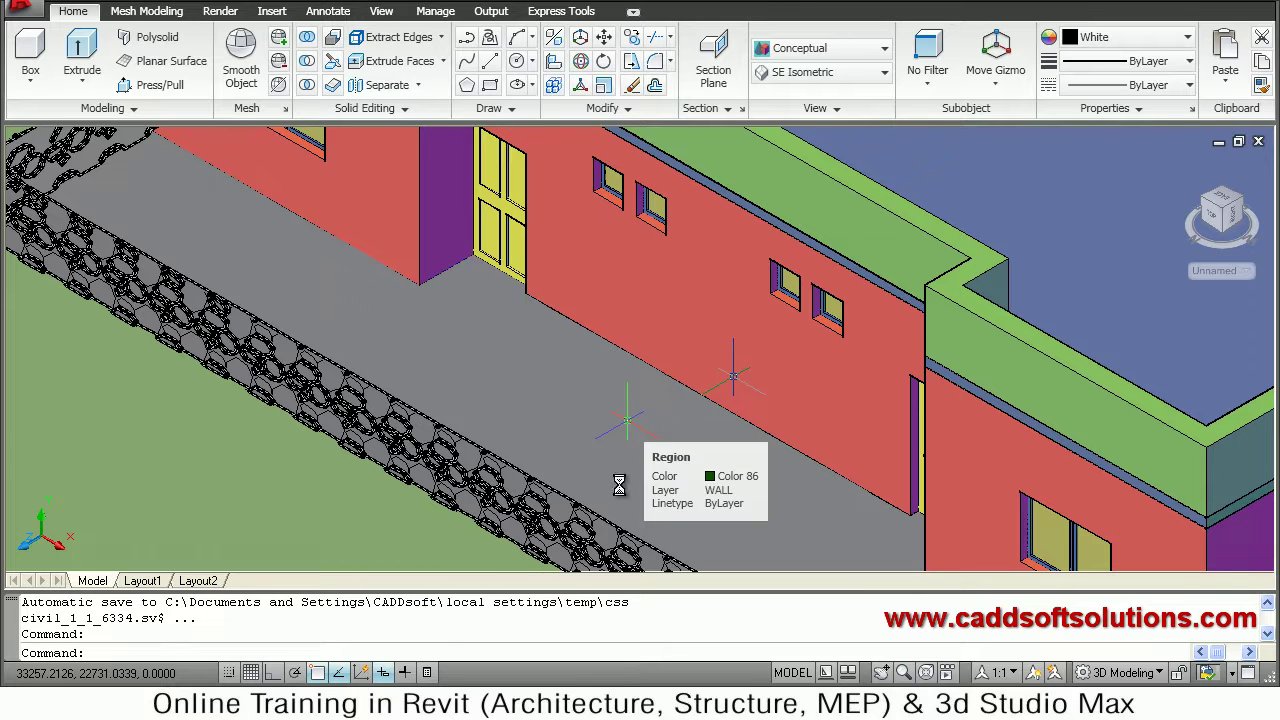
key("Escape")
key("Escape")
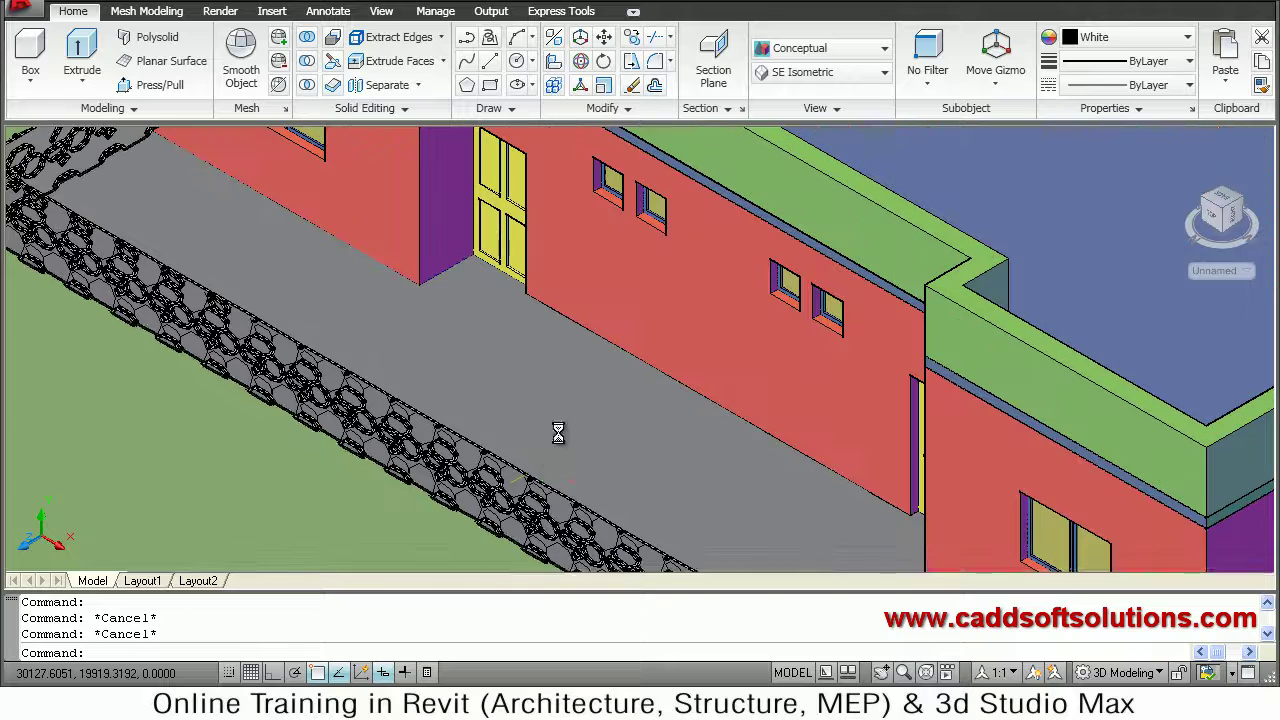
mouse_move(600, 406)
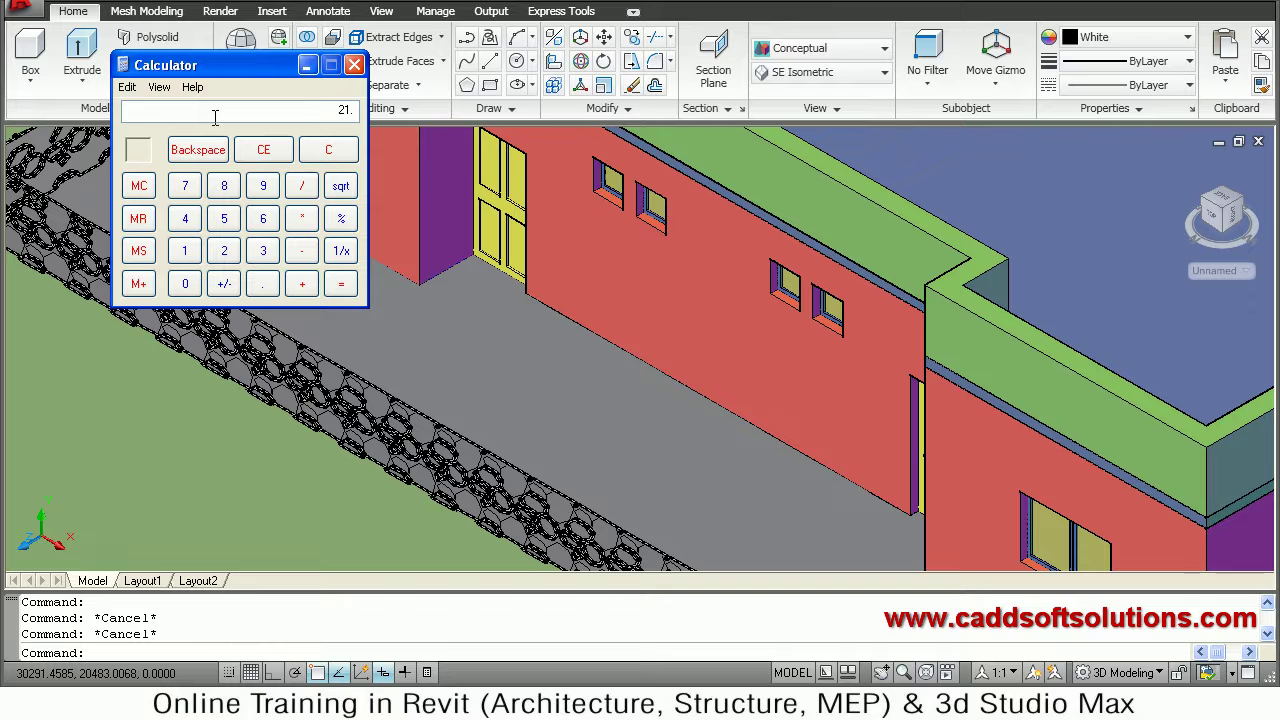
left_click(354, 65)
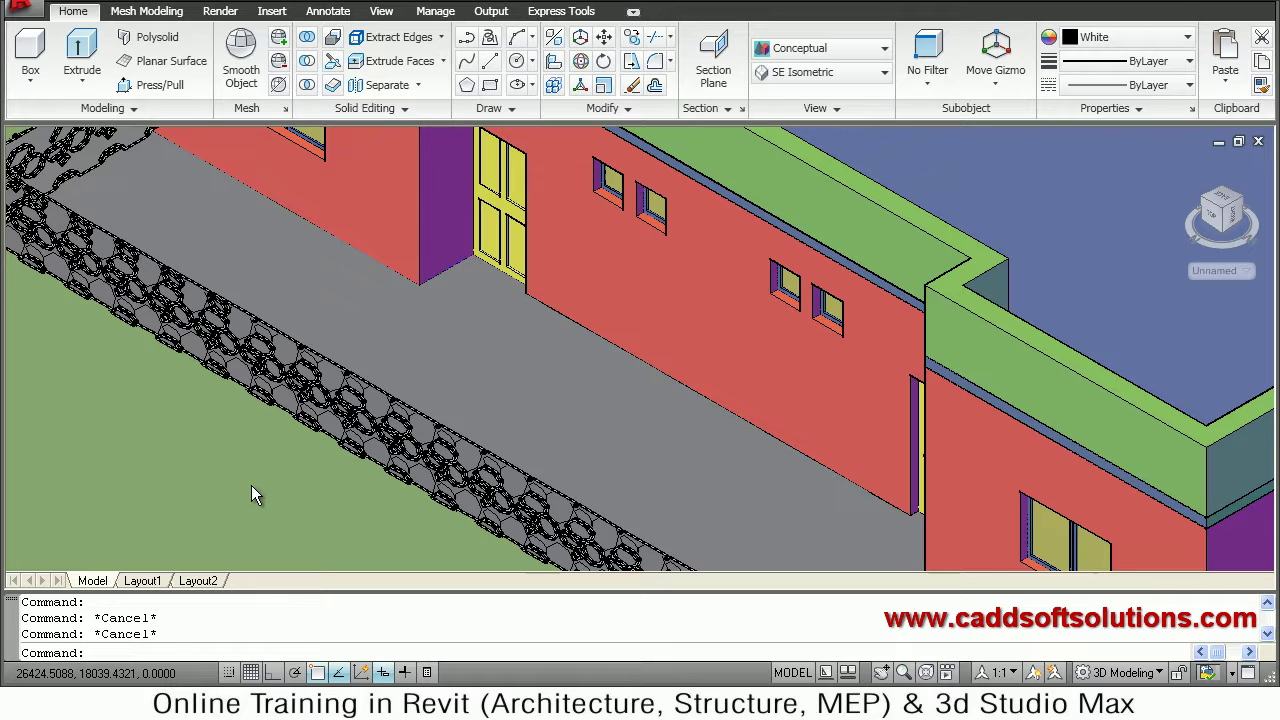
Use the Back UCS preset for drawing in the empty area outside the house
scroll(397, 348, "down", 3)
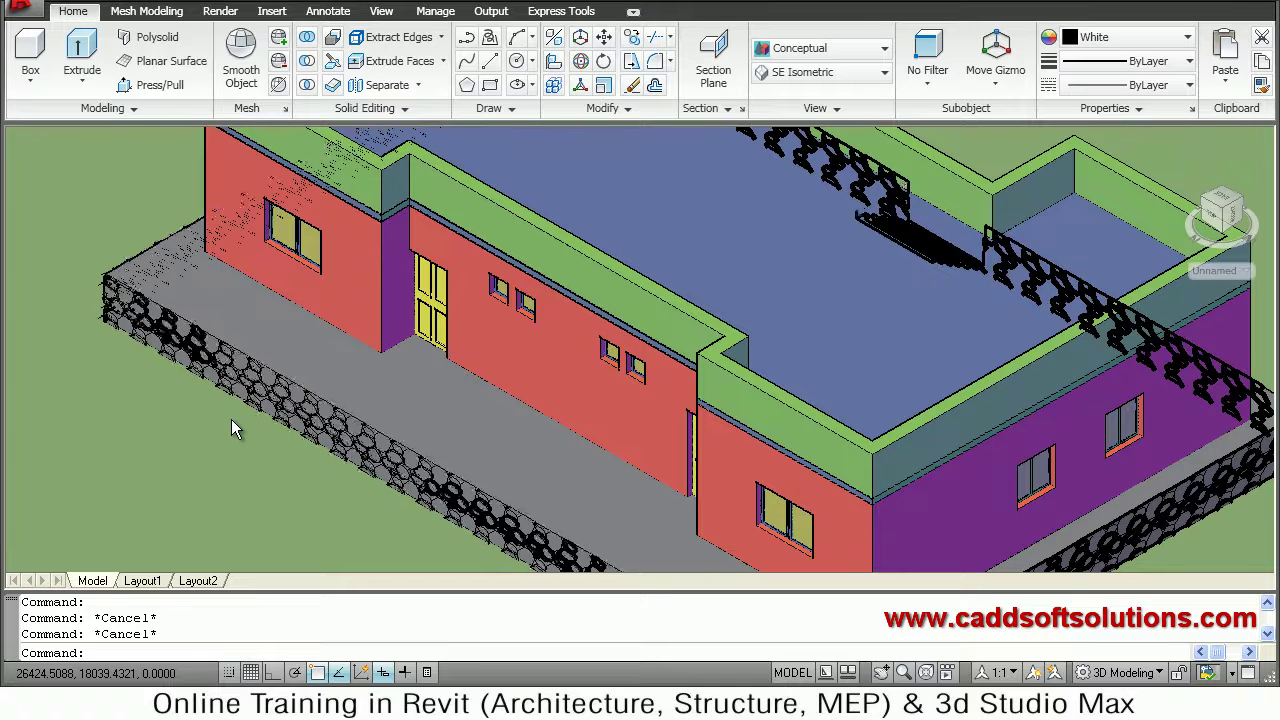
scroll(319, 484, "down", 2)
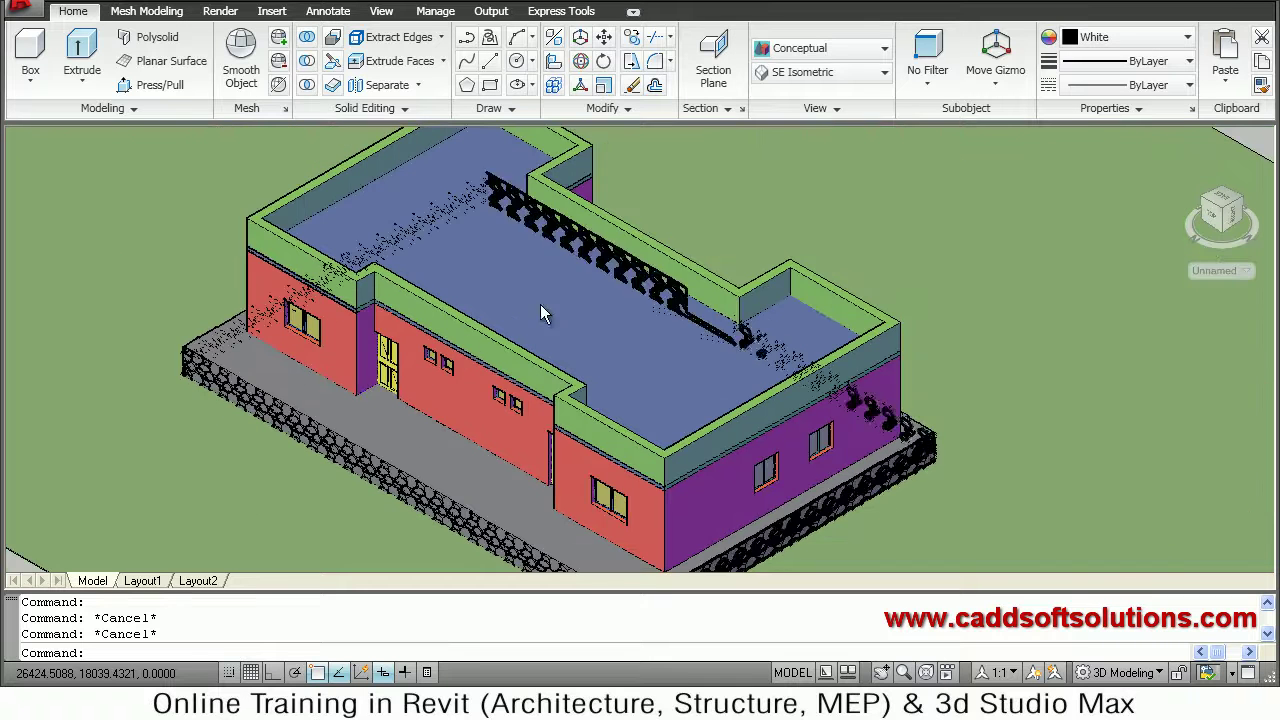
scroll(322, 458, "down", 2)
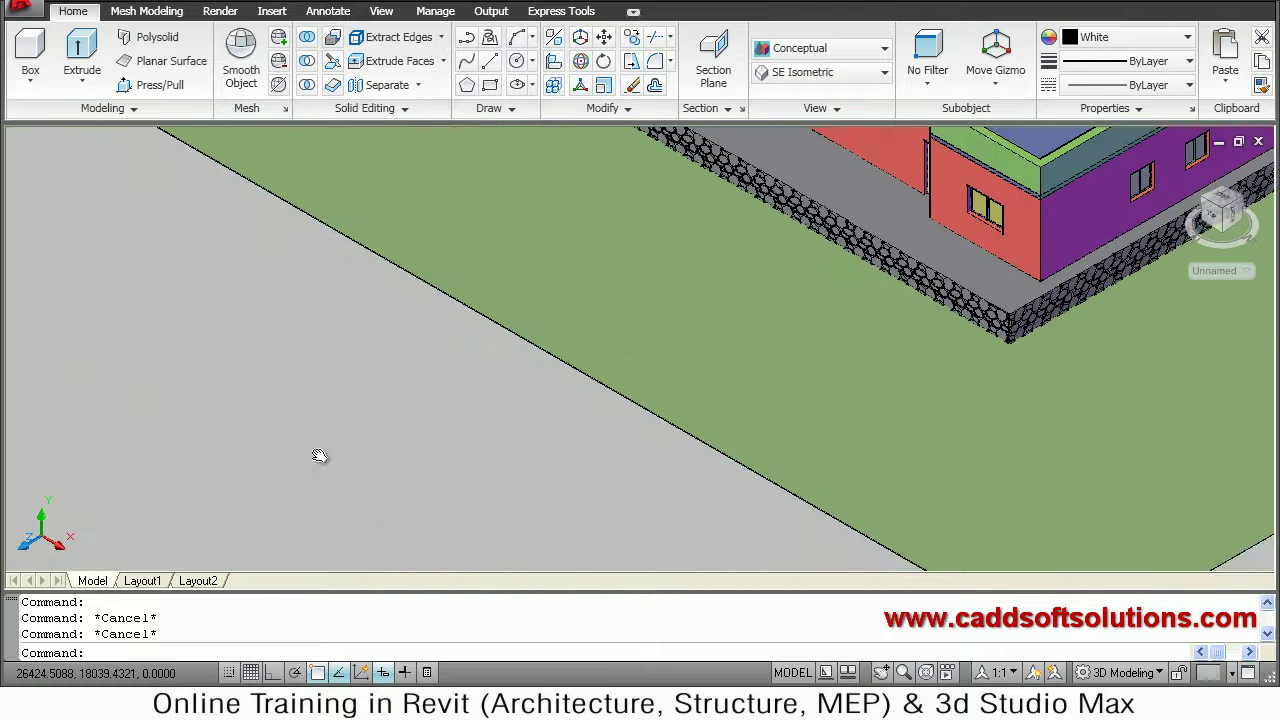
scroll(322, 458, "down", 2)
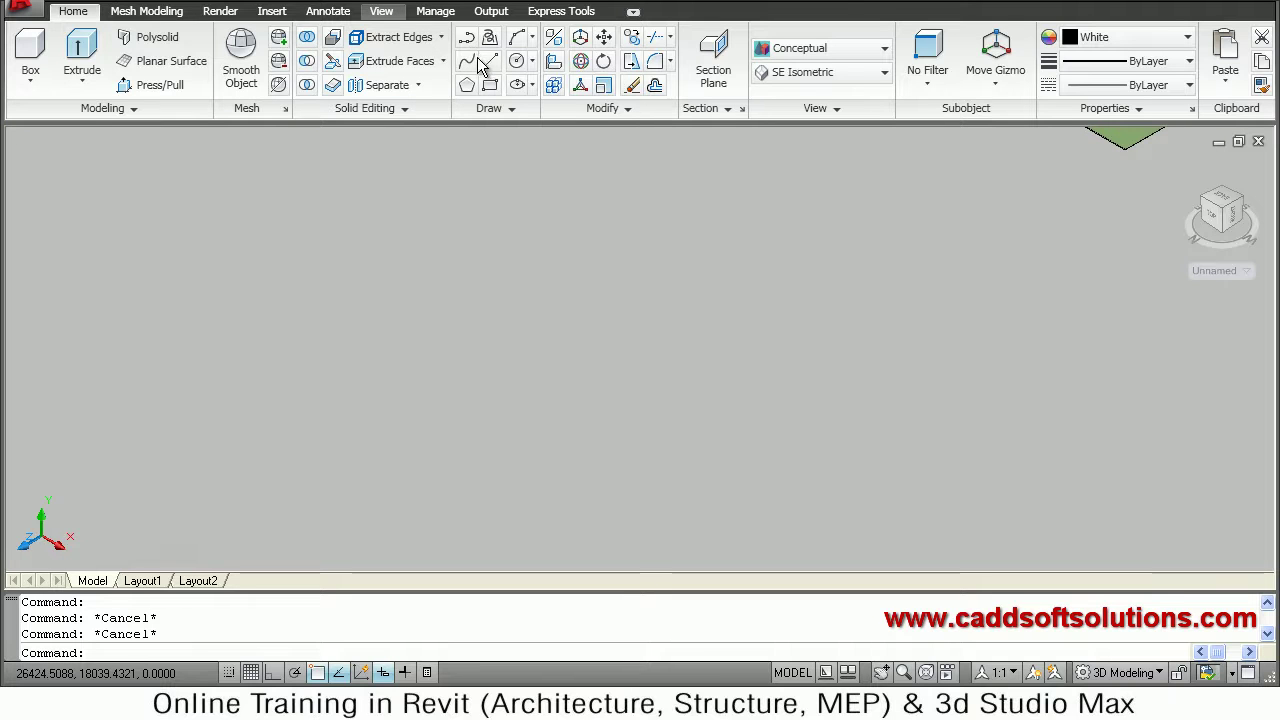
left_click(413, 45)
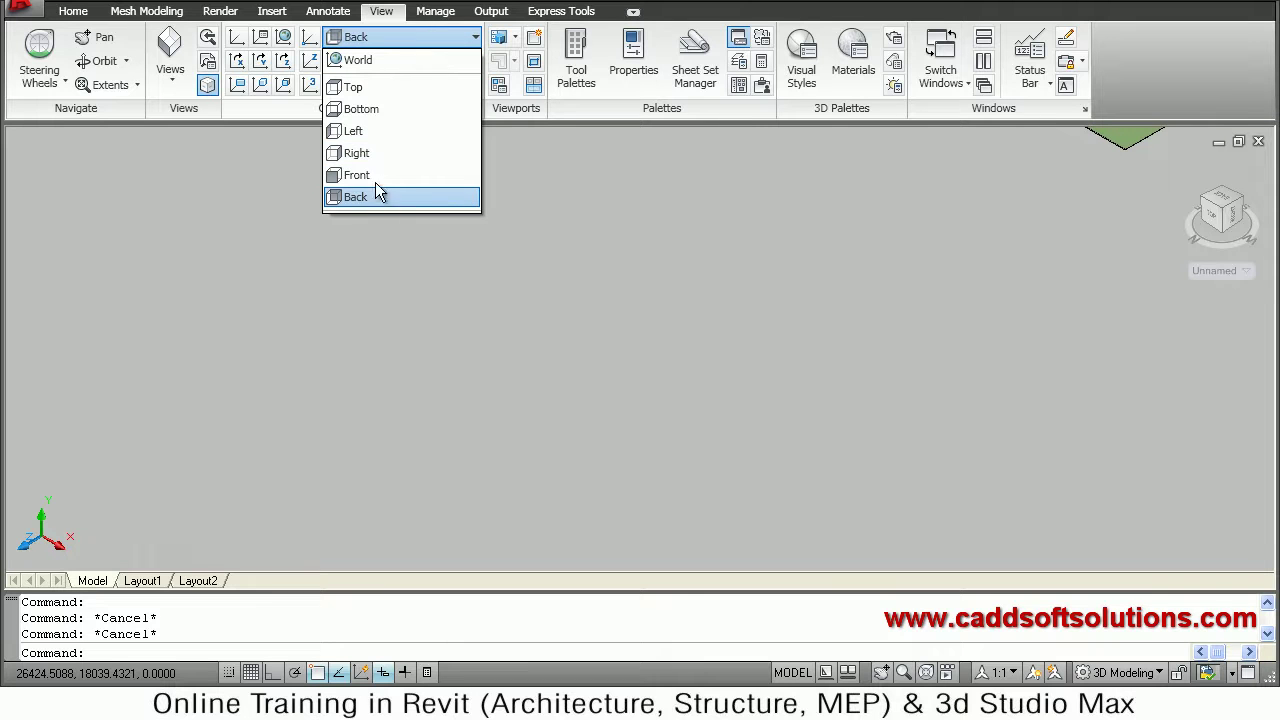
left_click(386, 28)
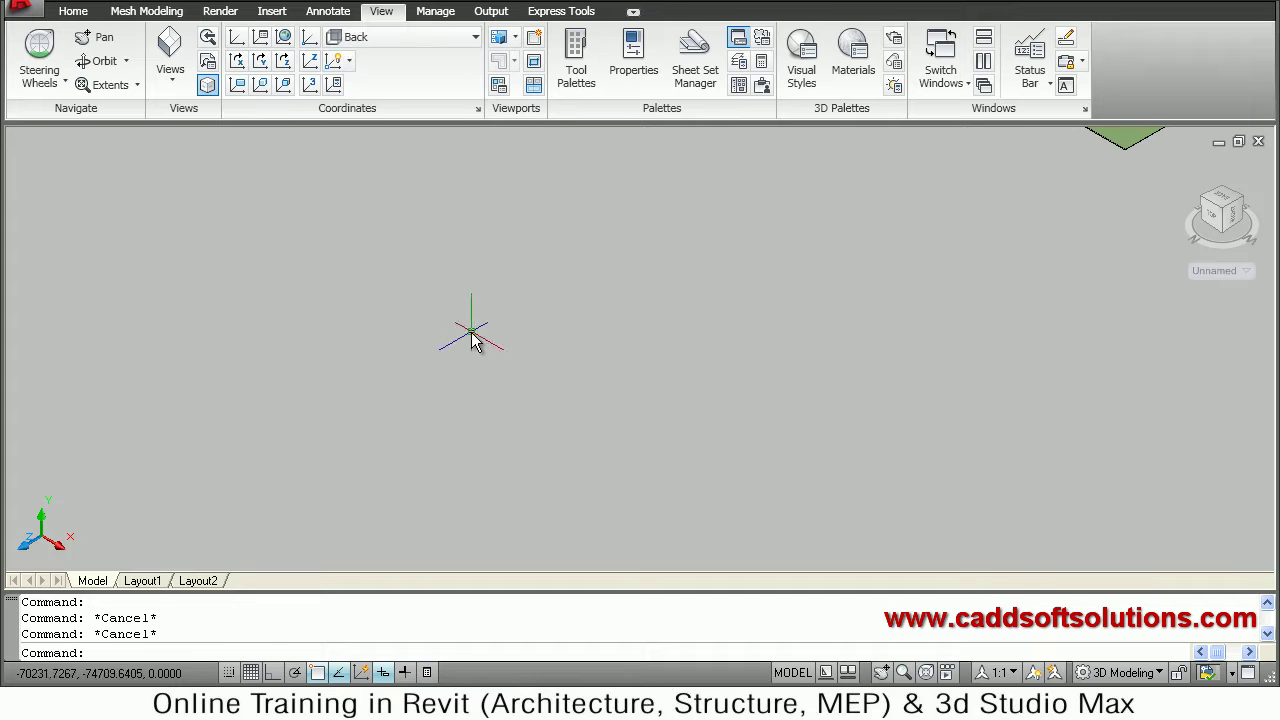
left_click(387, 398)
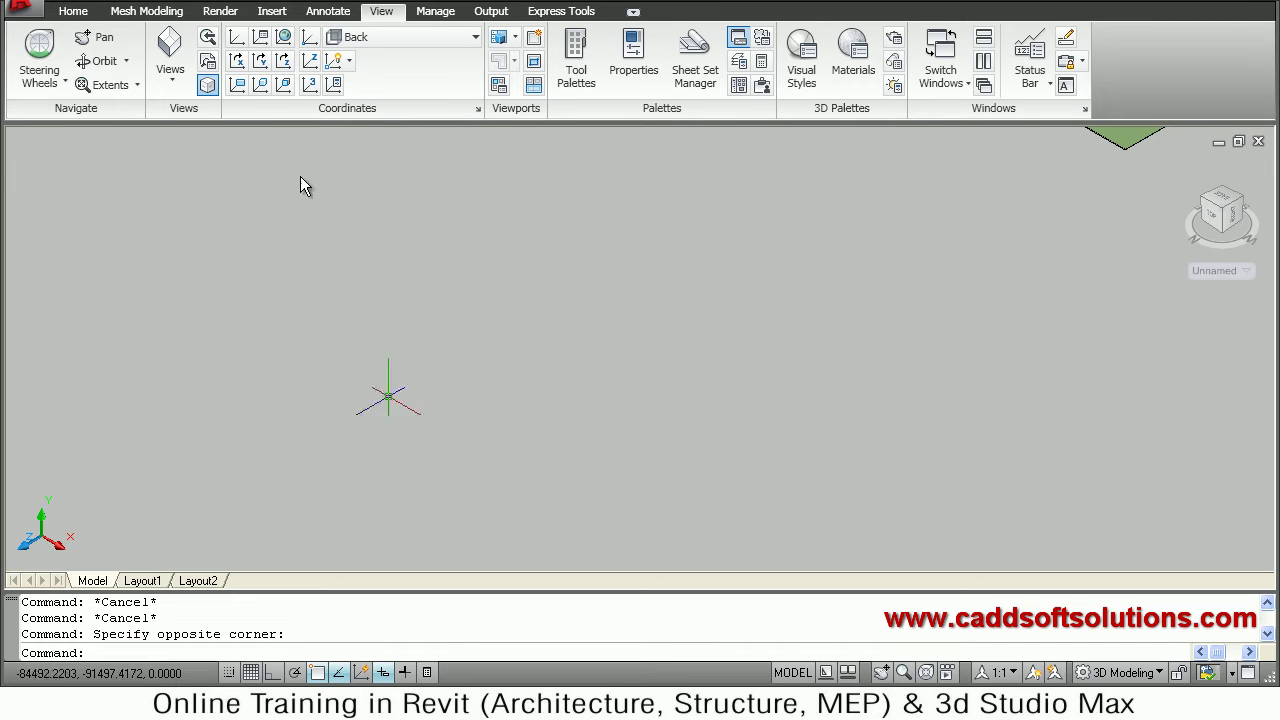
Start a polyline in the empty area with Ortho on and draw a vertical riser 150 units high
left_click(74, 11)
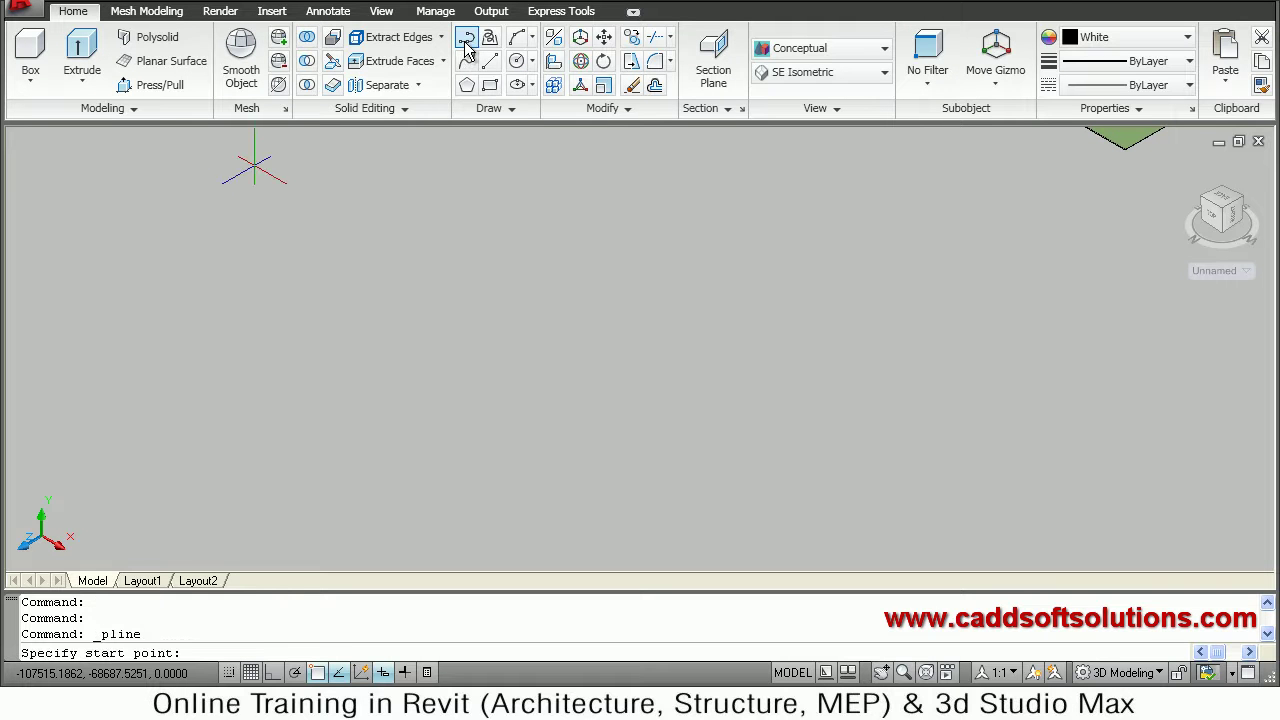
left_click(515, 440)
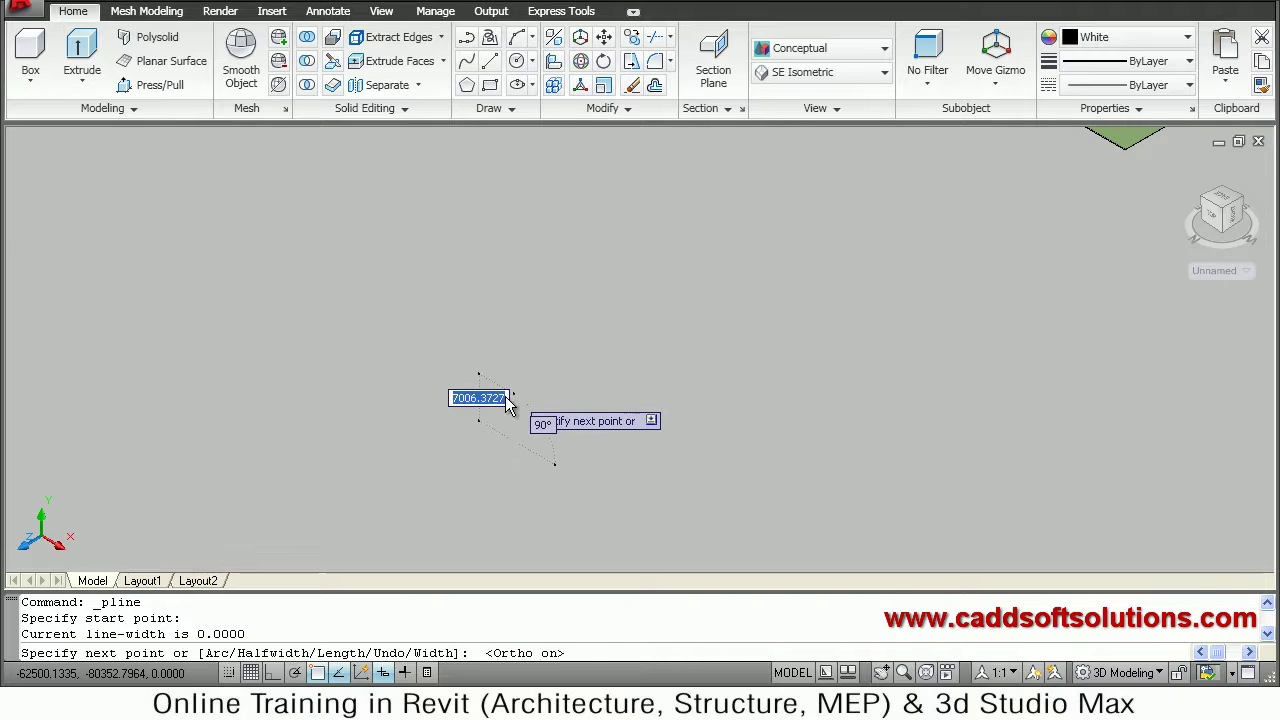
key("F8")
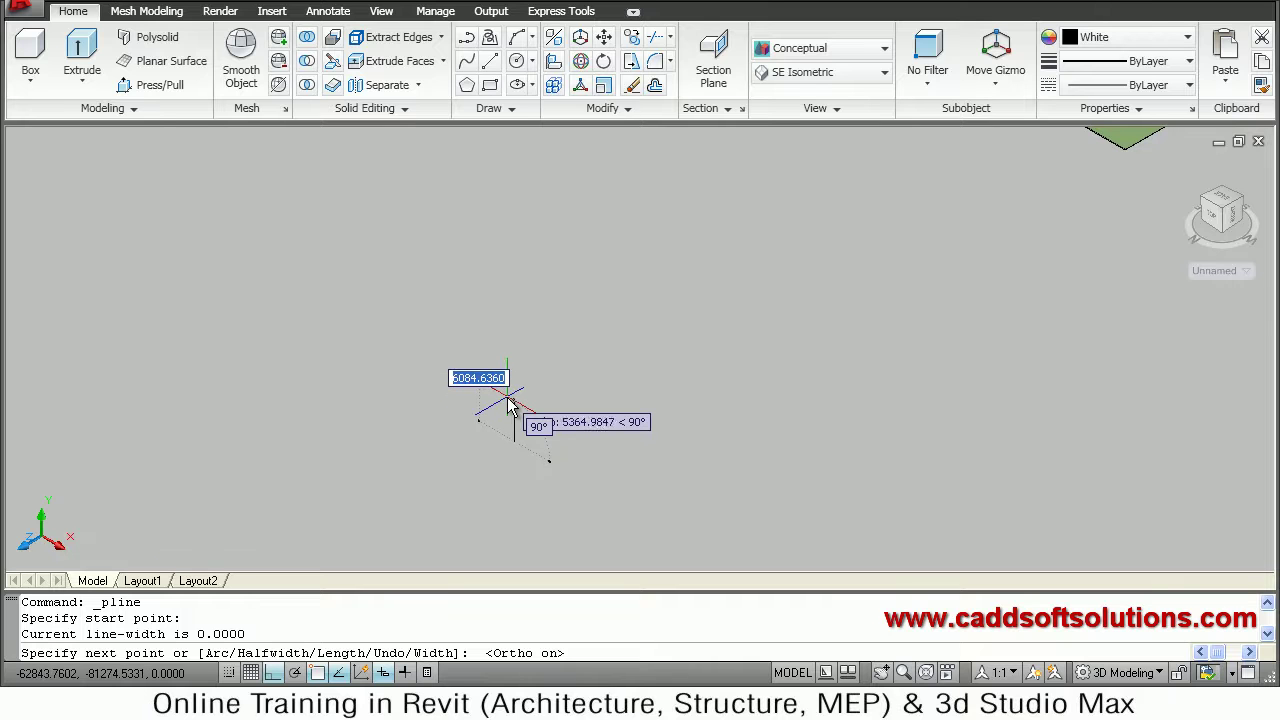
type("150")
key("Return")
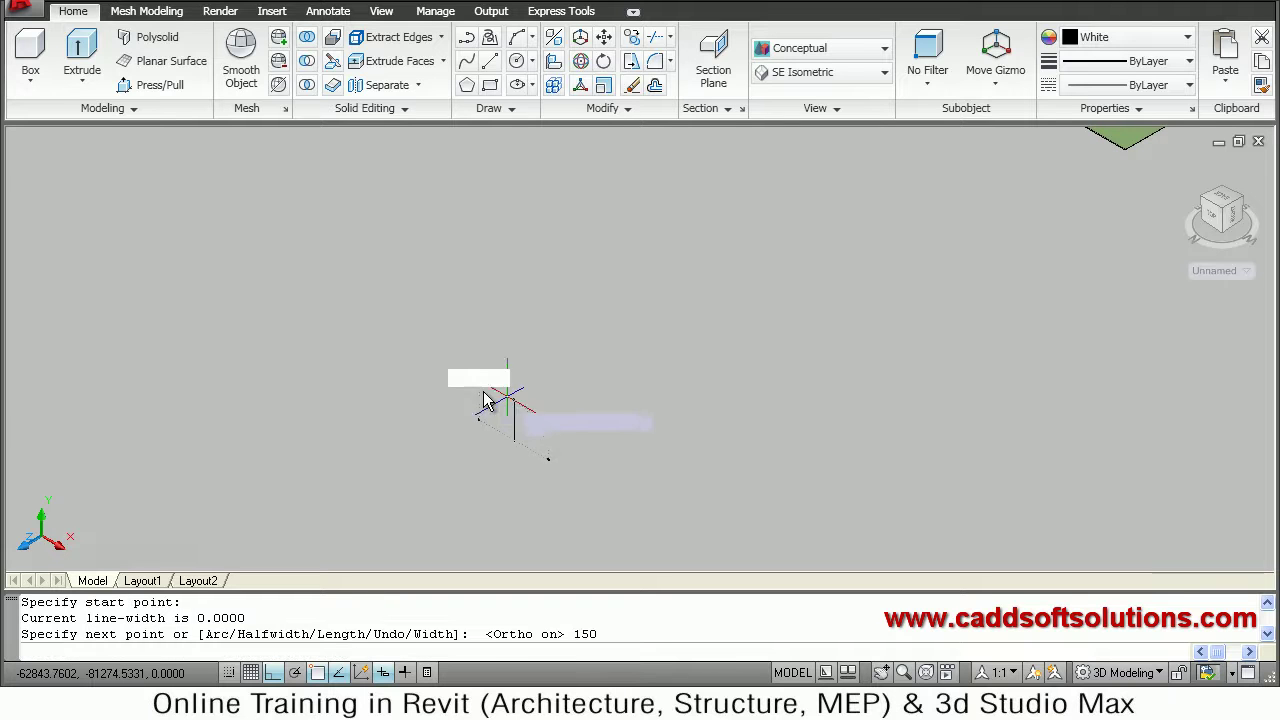
Continue the polyline from the riser's upper end with a 230-unit horizontal tread in the 180° direction, and end it
scroll(425, 440, "up", 3)
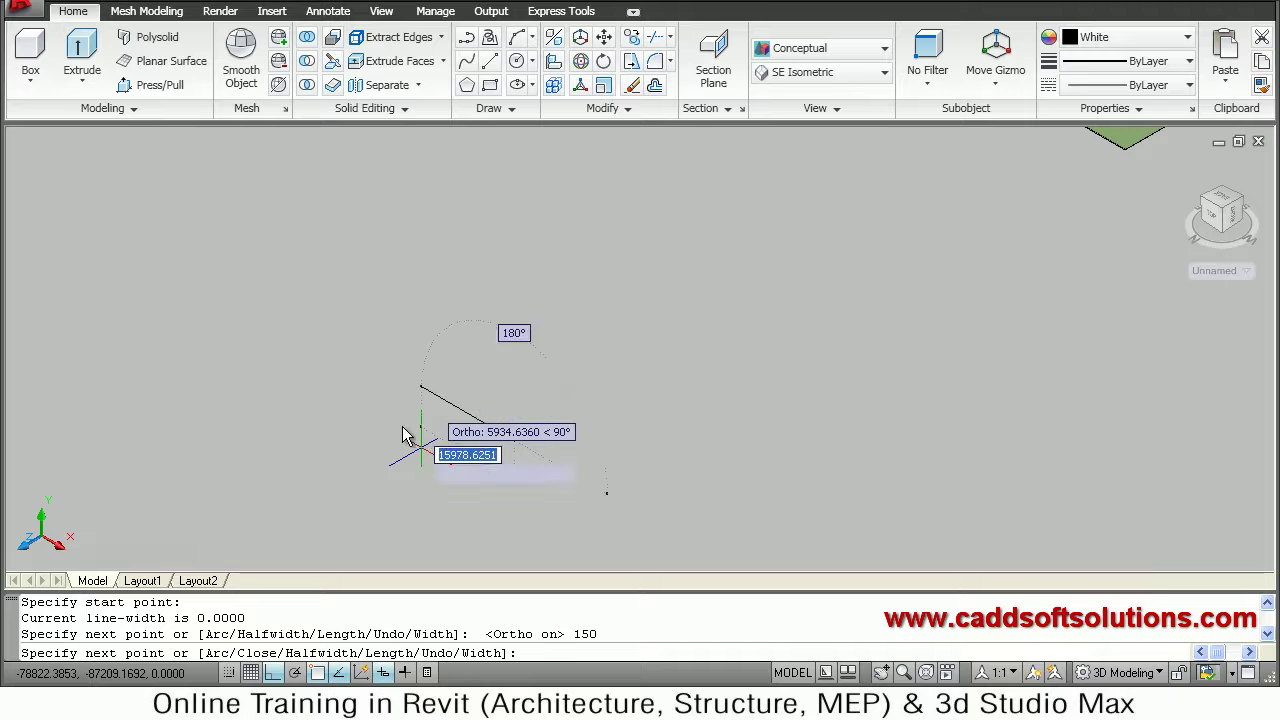
scroll(430, 420, "down", 5)
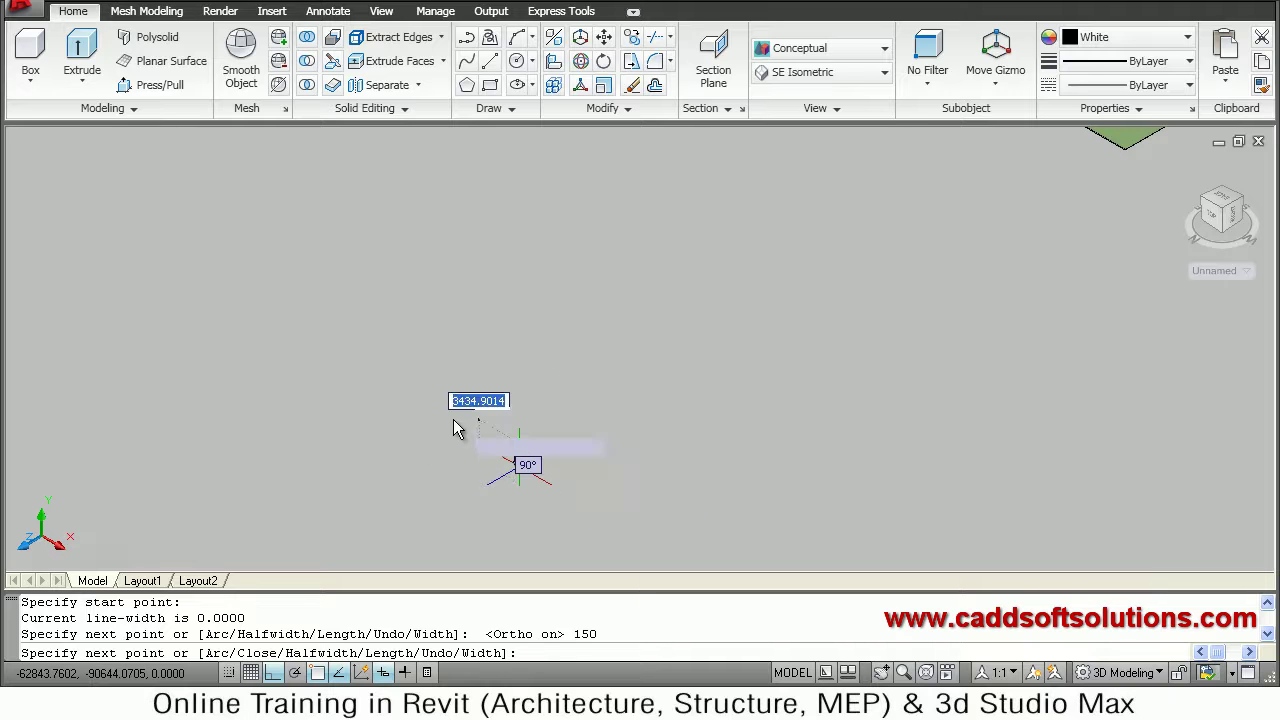
scroll(436, 398, "up", 4)
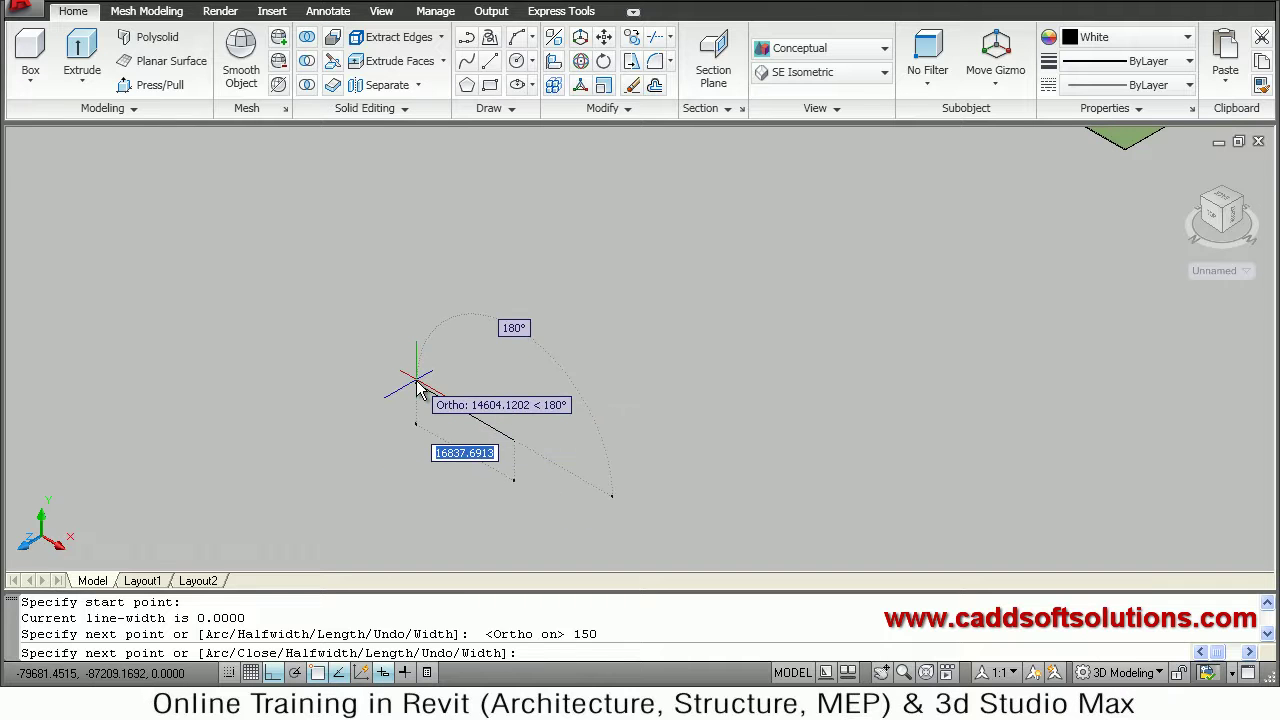
type("2")
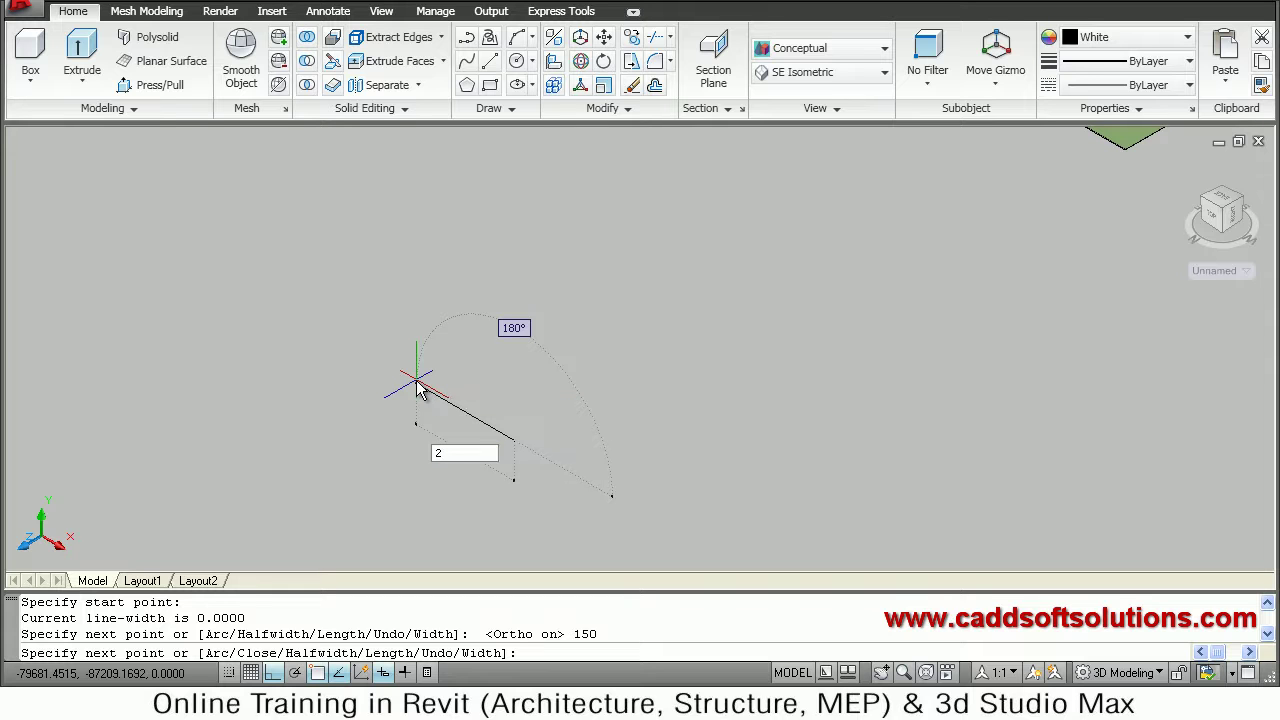
type("30")
key("Return")
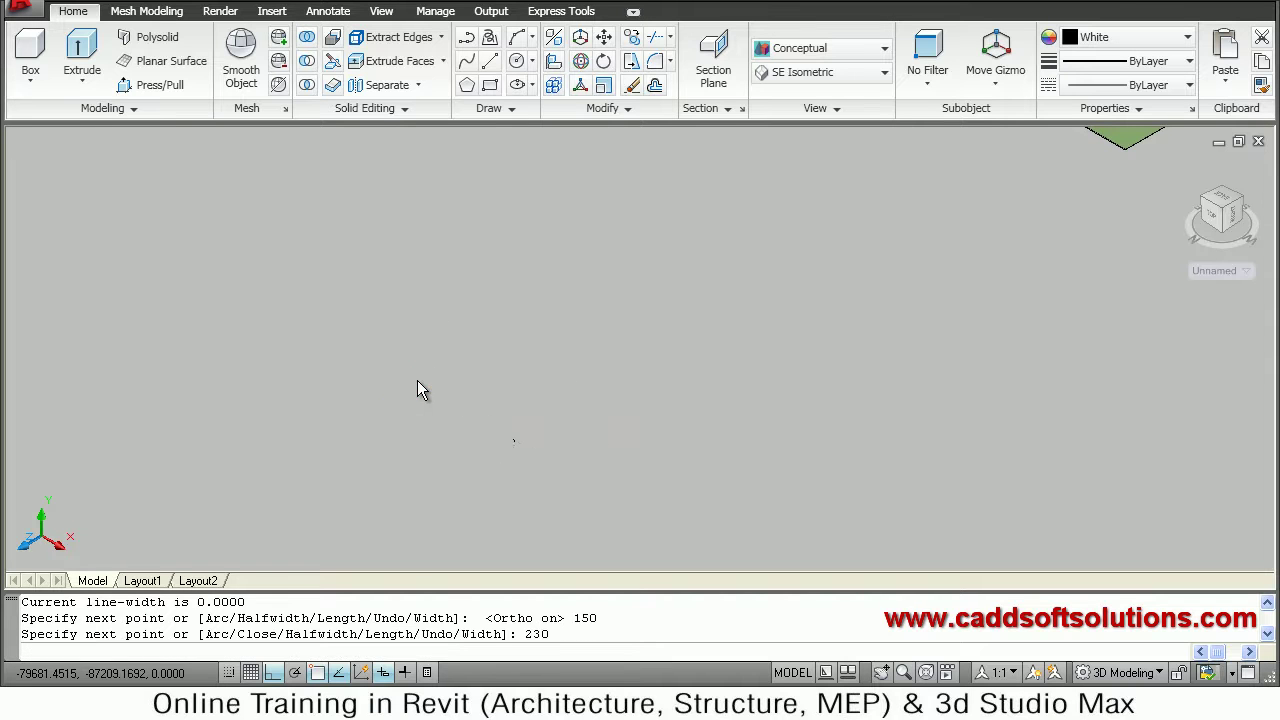
scroll(485, 440, "down", 3)
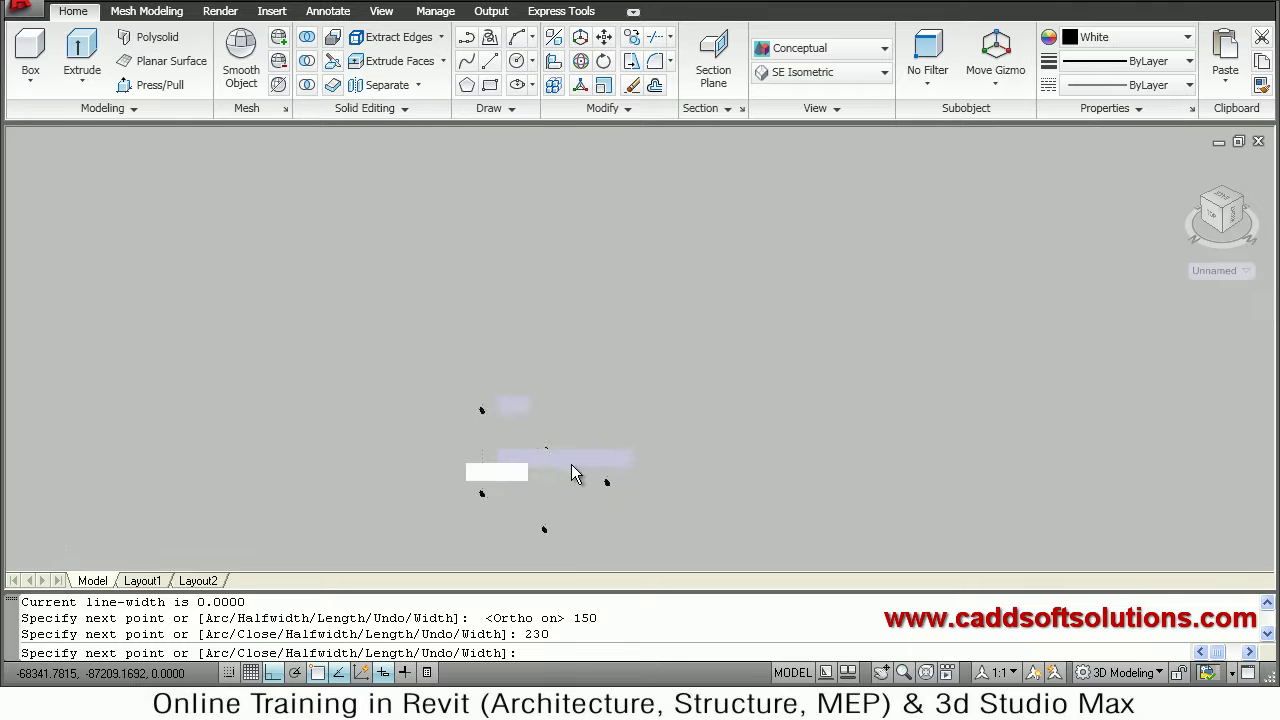
scroll(569, 471, "down", 5)
middle_click_drag(652, 501, 490, 379)
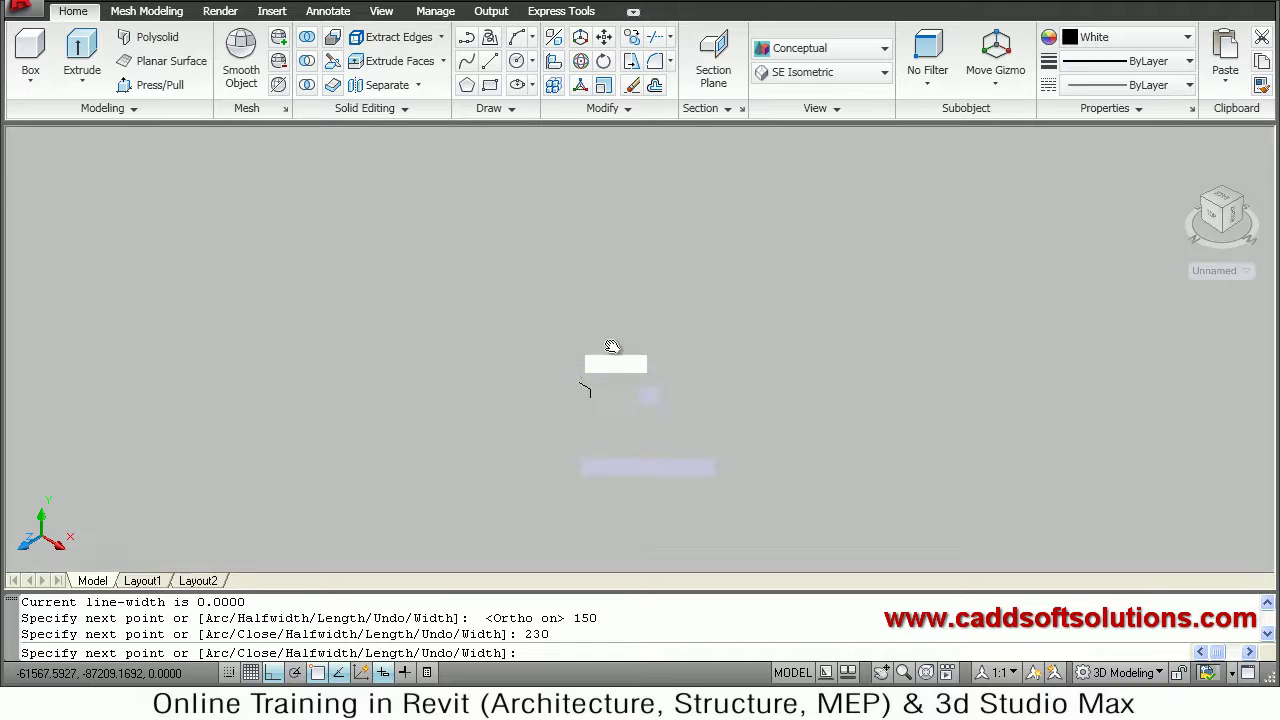
key("Escape")
middle_click_drag(588, 397, 603, 458)
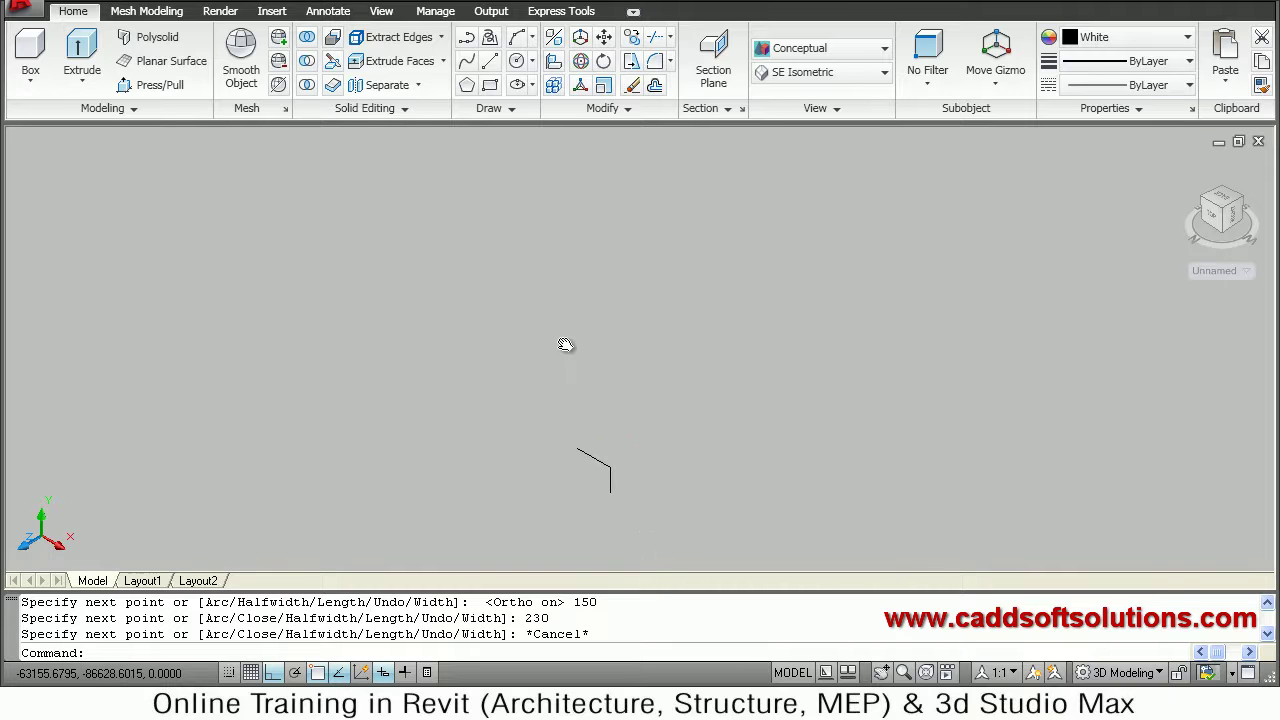
Copy the riser-and-tread polyline from the riser's lower end with Ortho off, placing two copies end to end up the flight
left_click(633, 43)
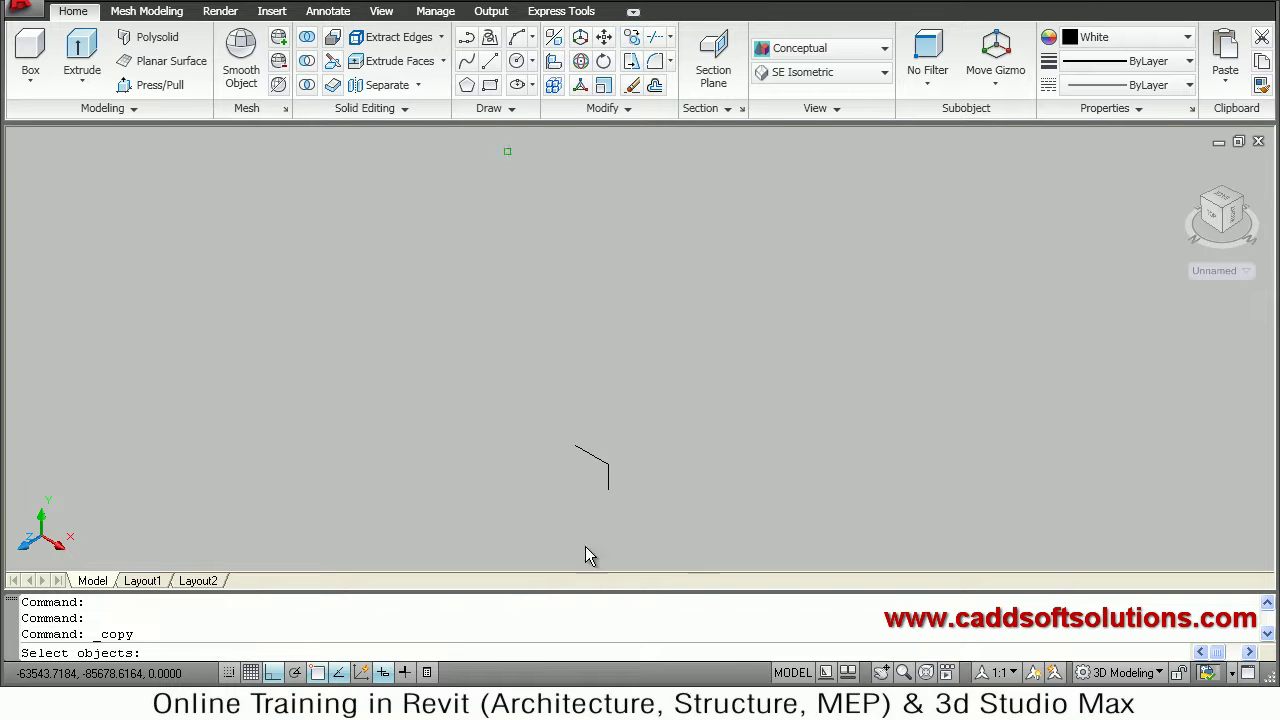
left_click(590, 455)
key("Return")
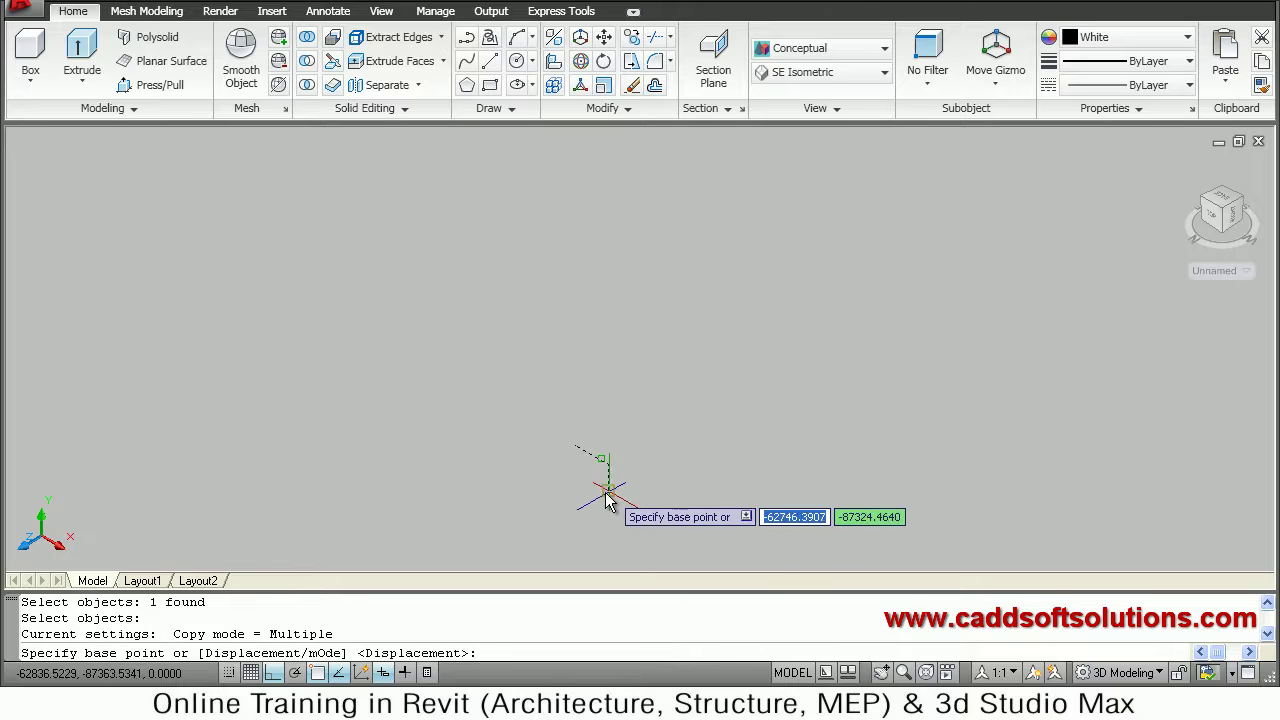
left_click(609, 496)
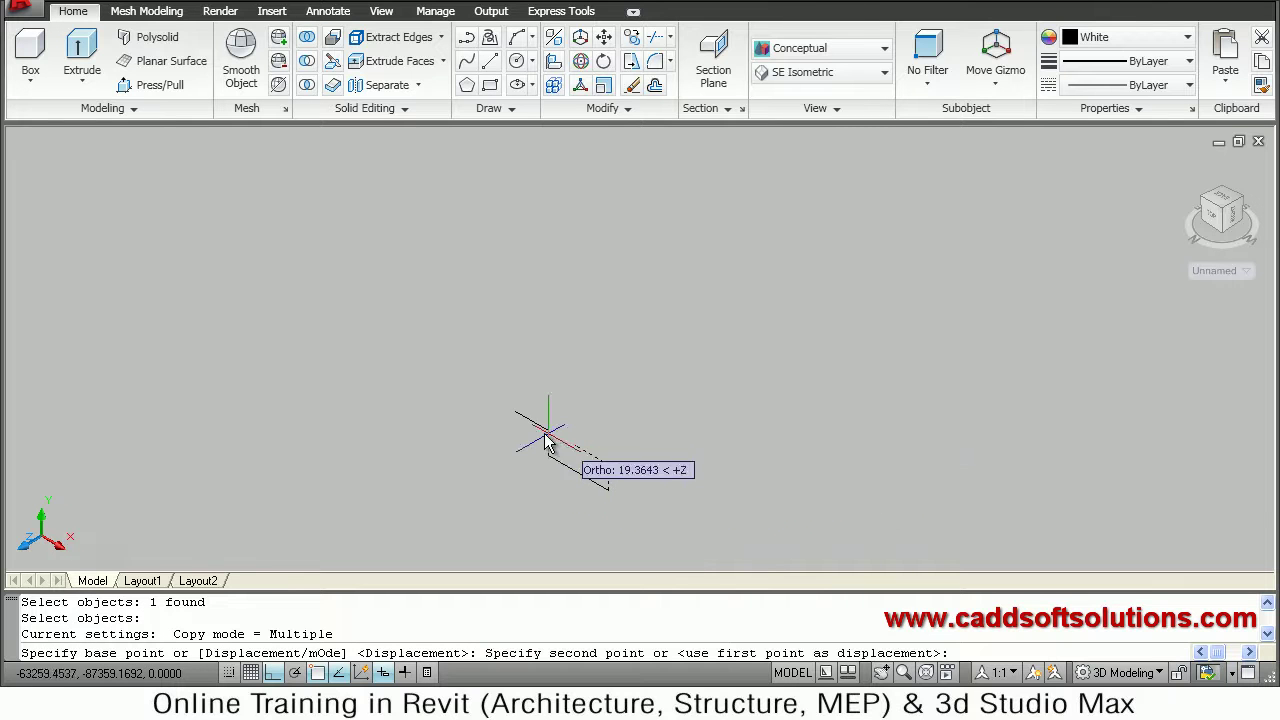
key("F8")
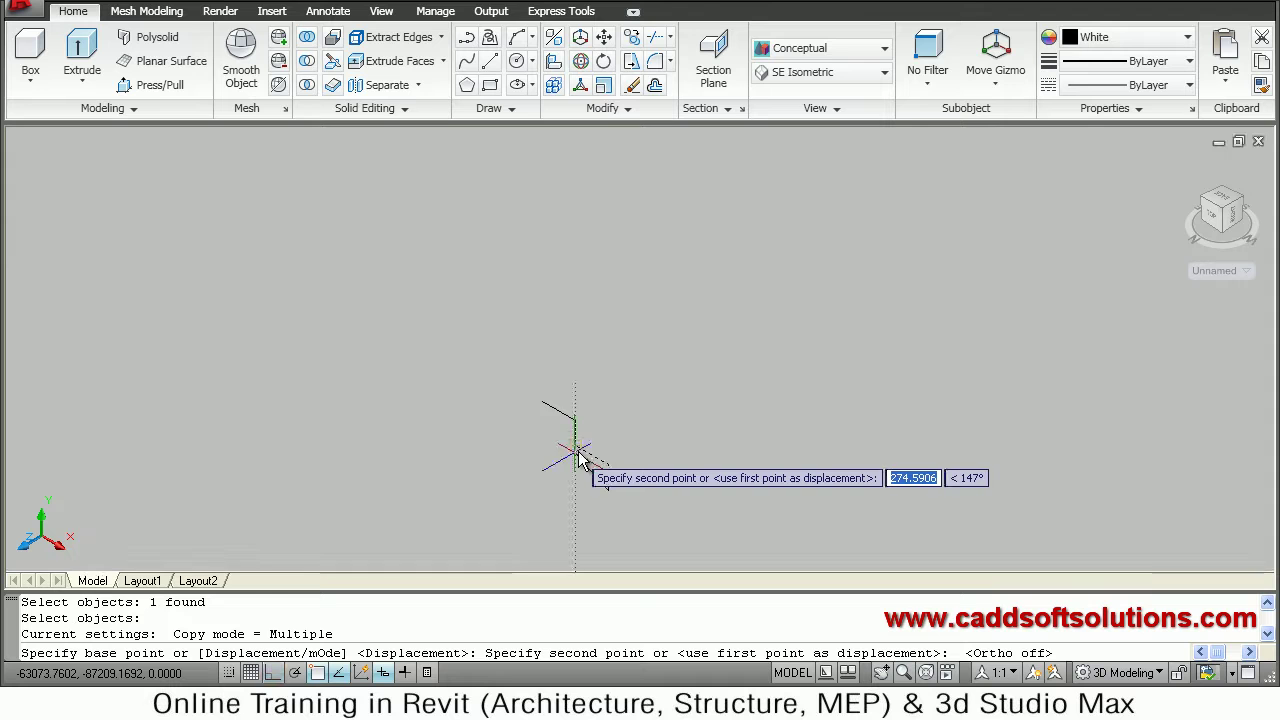
left_click(571, 452)
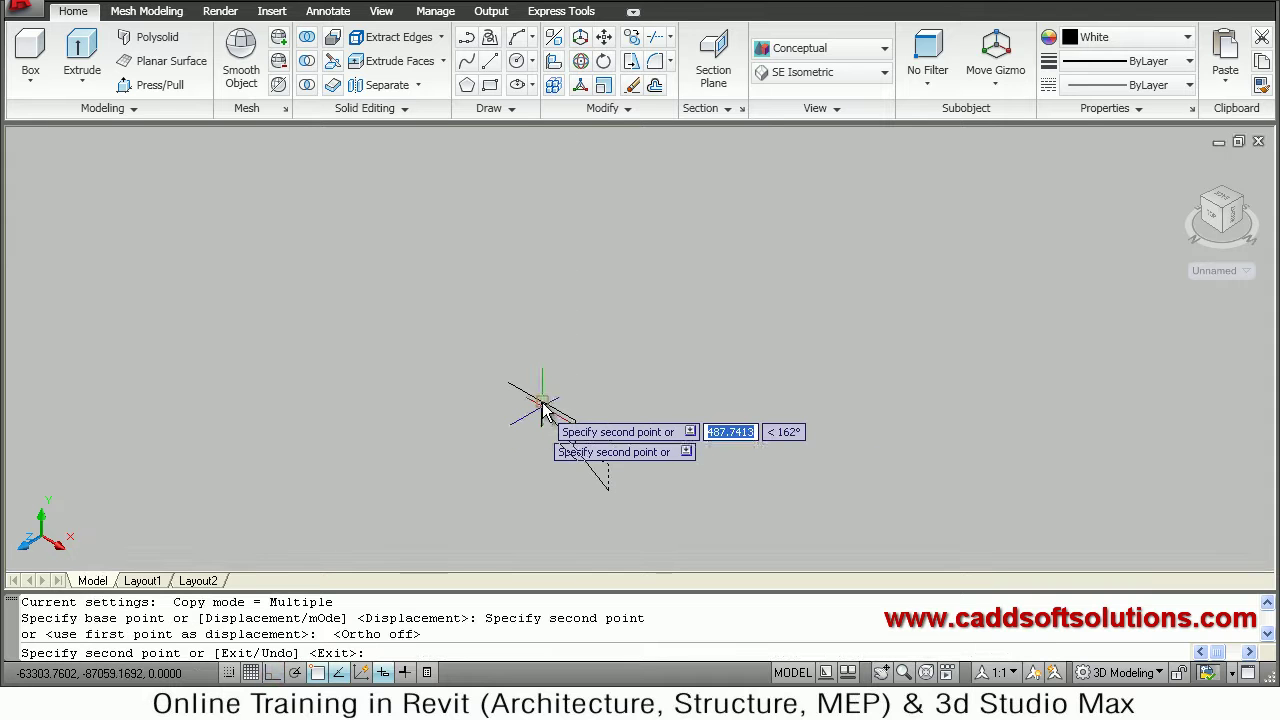
left_click(517, 375)
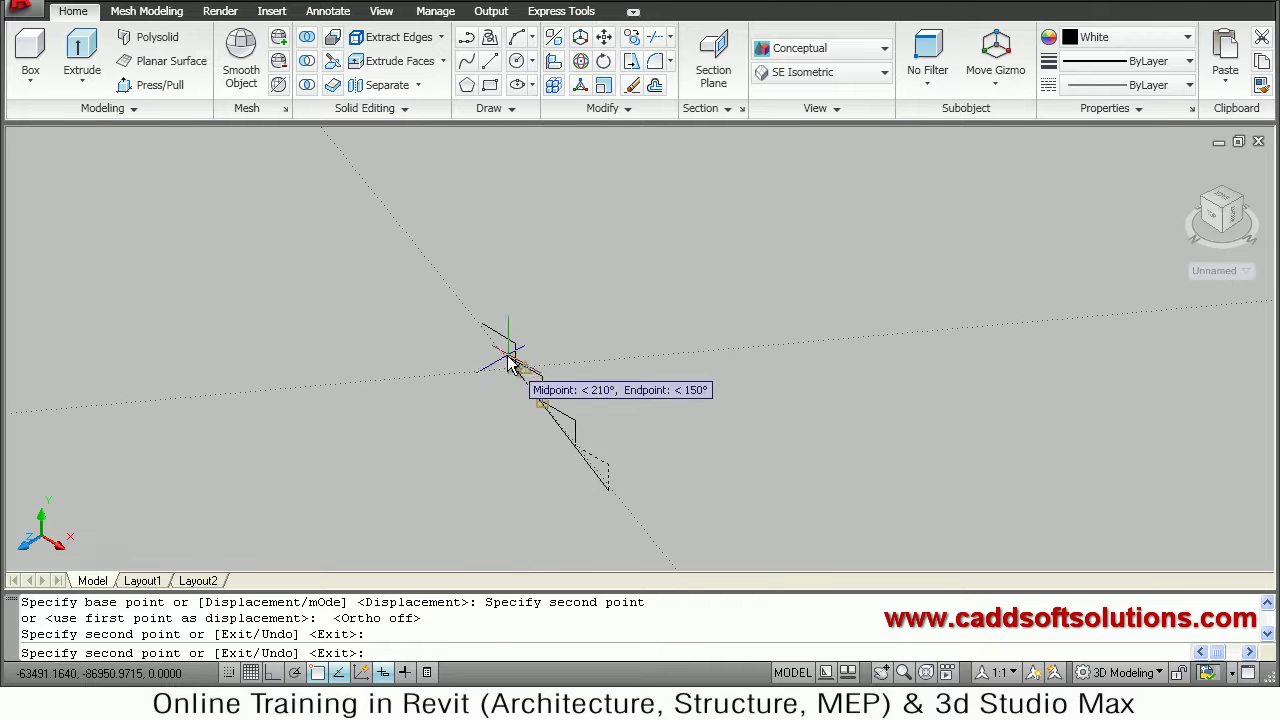
Turn off object snap tracking, add two more end-to-end copies of the step at the upper end, and finish copying
left_click(338, 672)
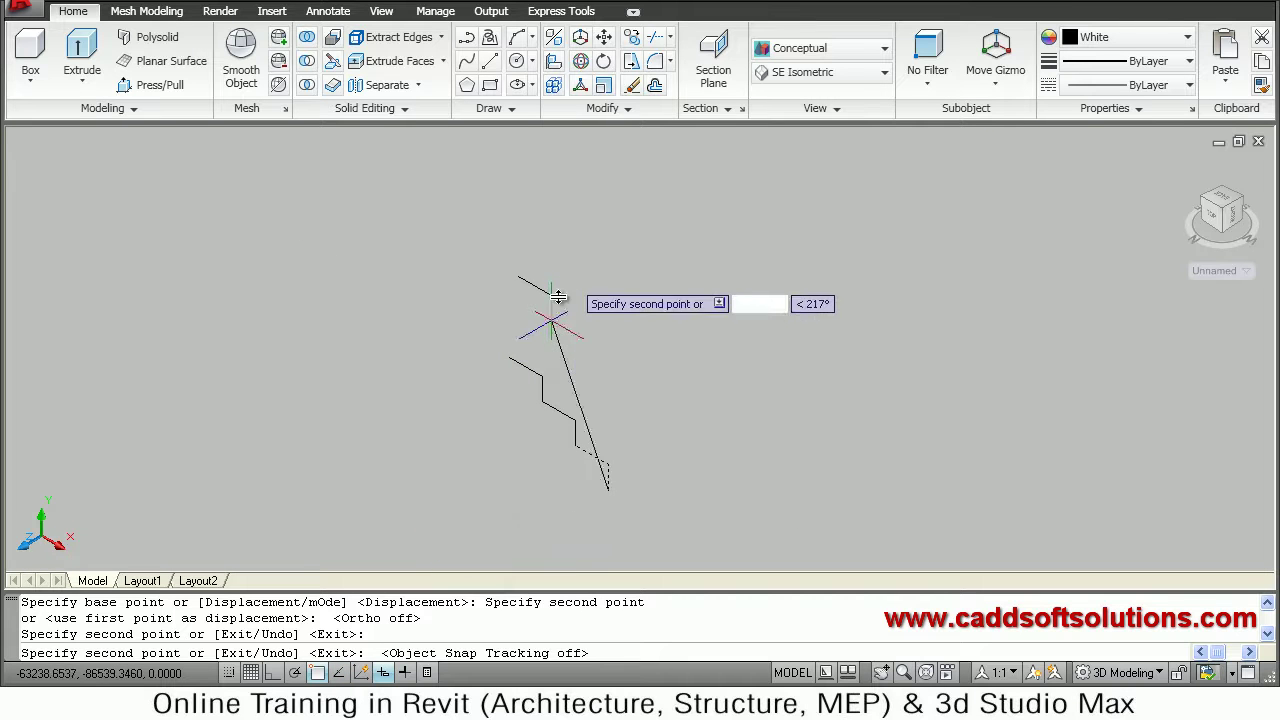
left_click(505, 360)
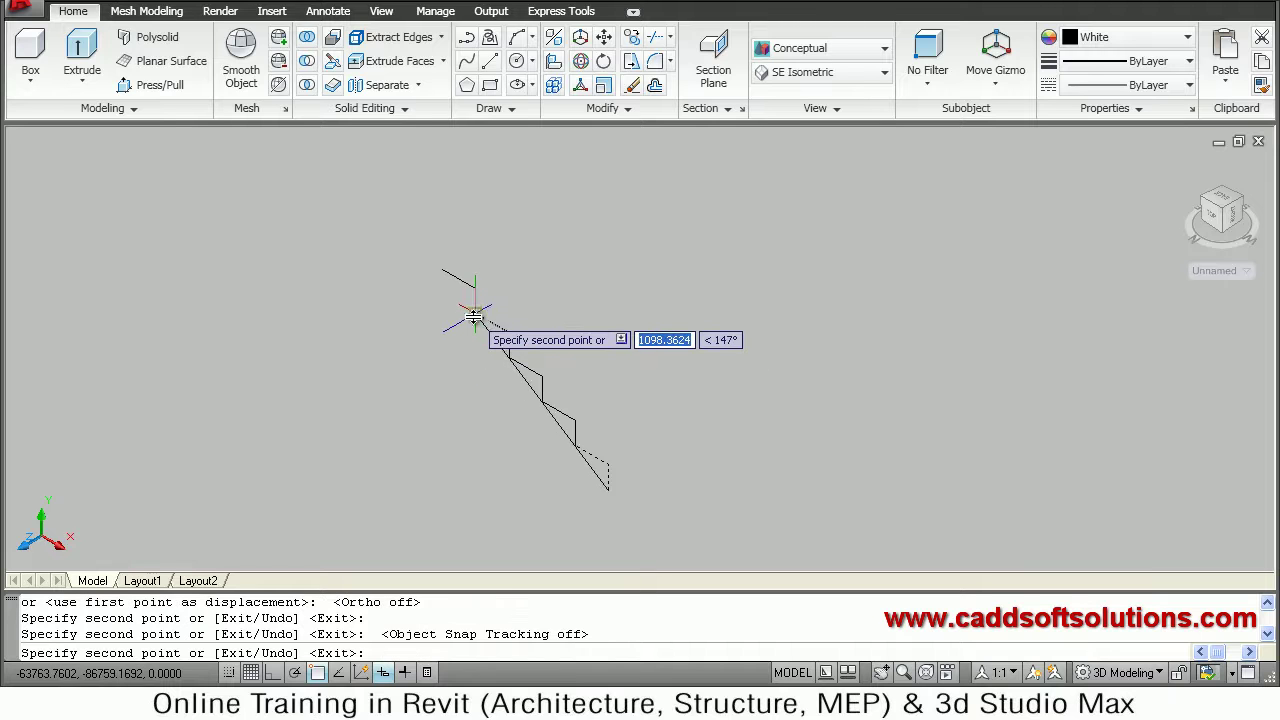
left_click(491, 336)
key("Escape")
key("Escape")
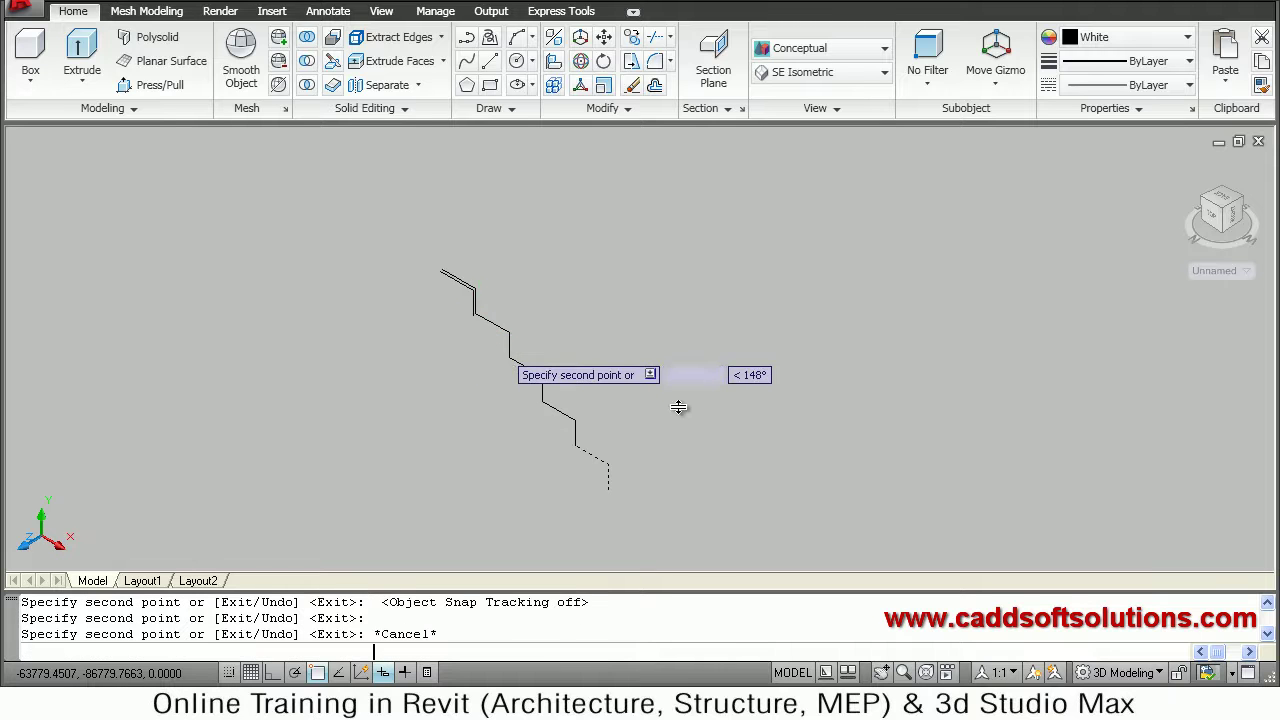
Copy the whole five-step flight from its lower end to its upper end, placing one copy, and finish copying
type("co")
key("Return")
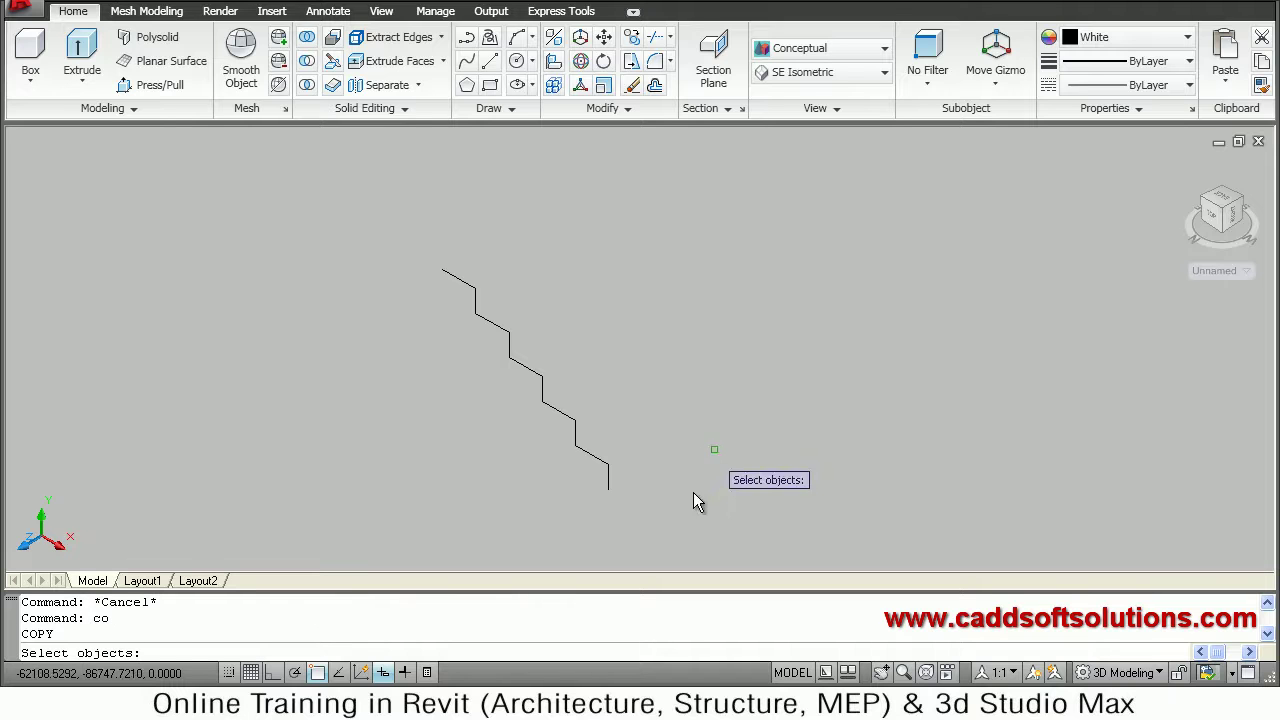
left_click(657, 516)
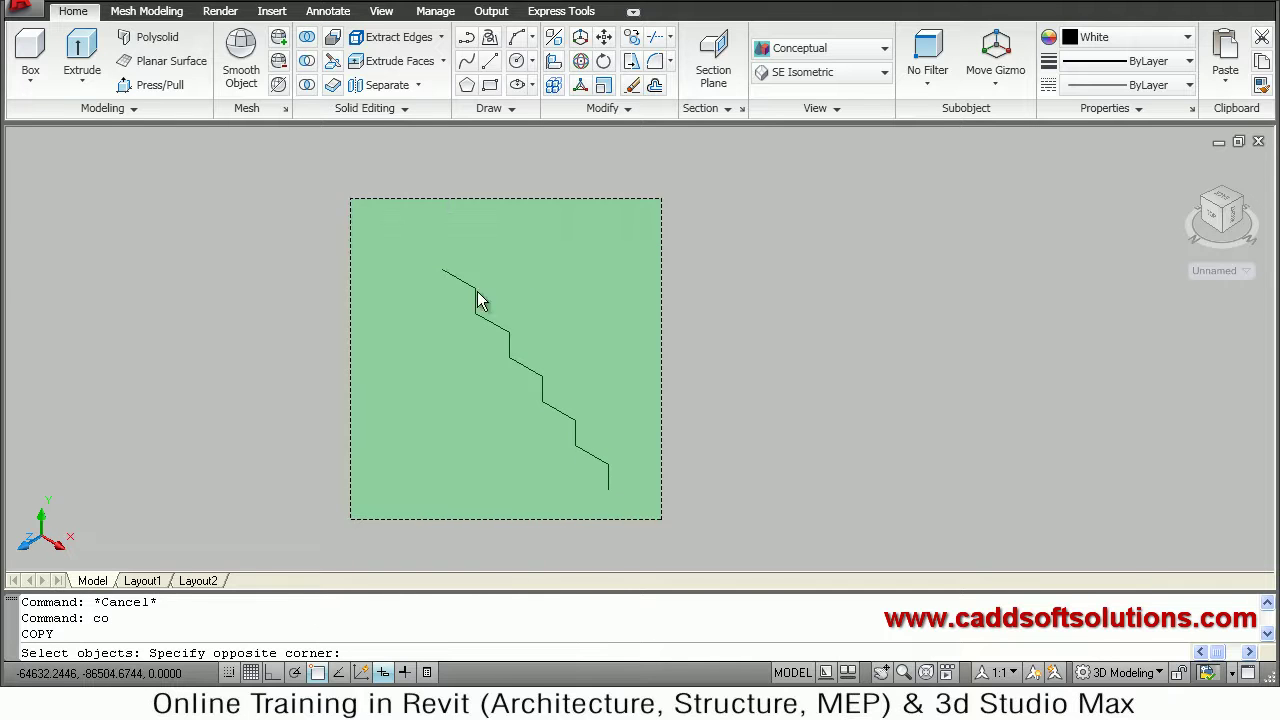
left_click(351, 199)
key("Return")
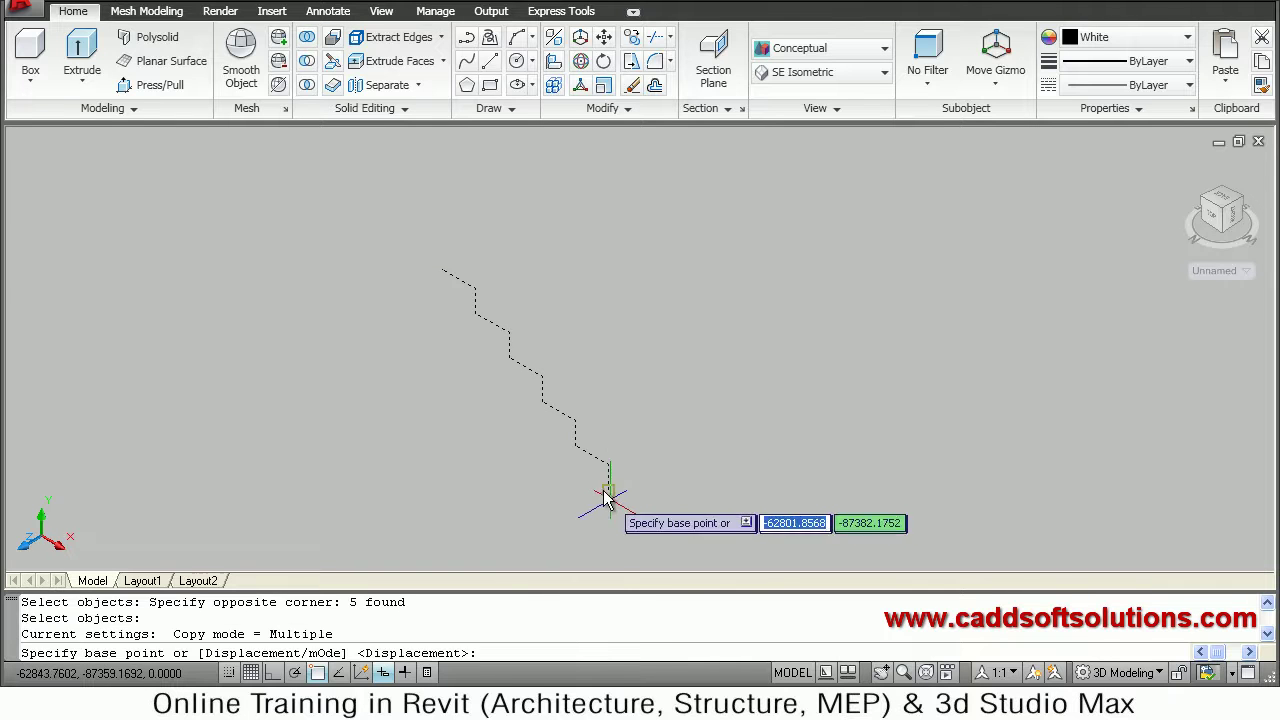
left_click(606, 492)
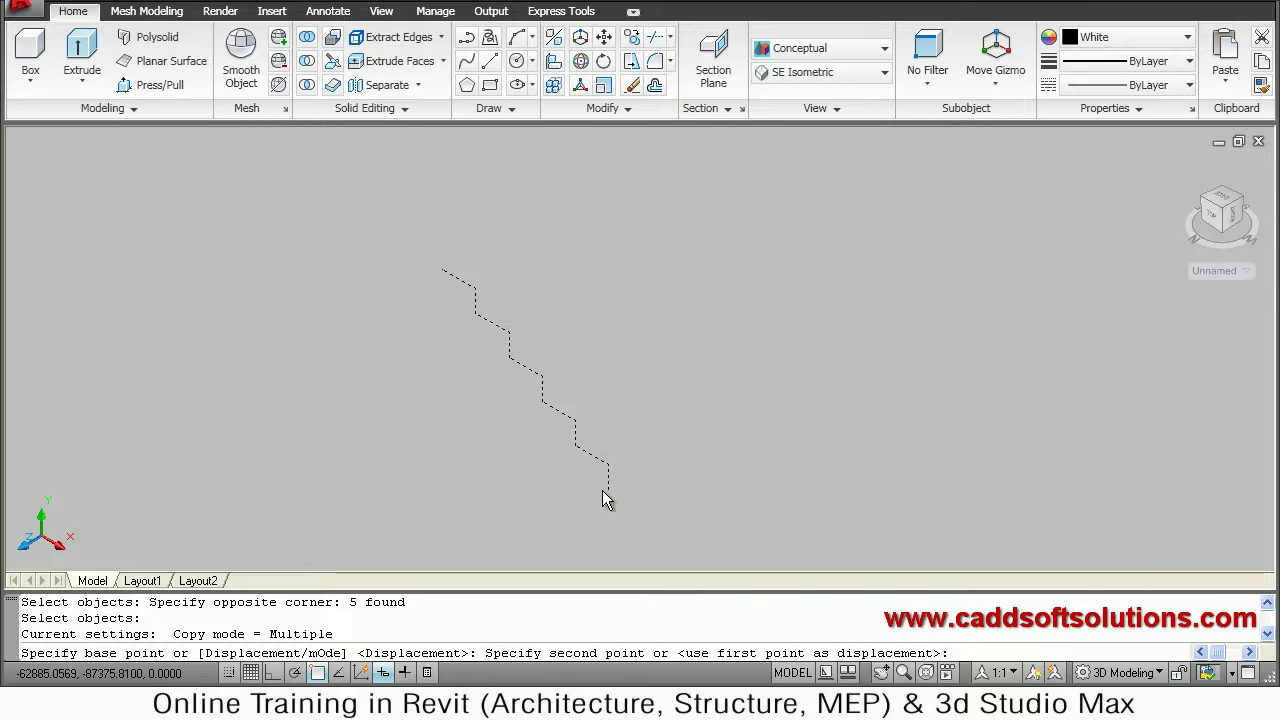
left_click(445, 278)
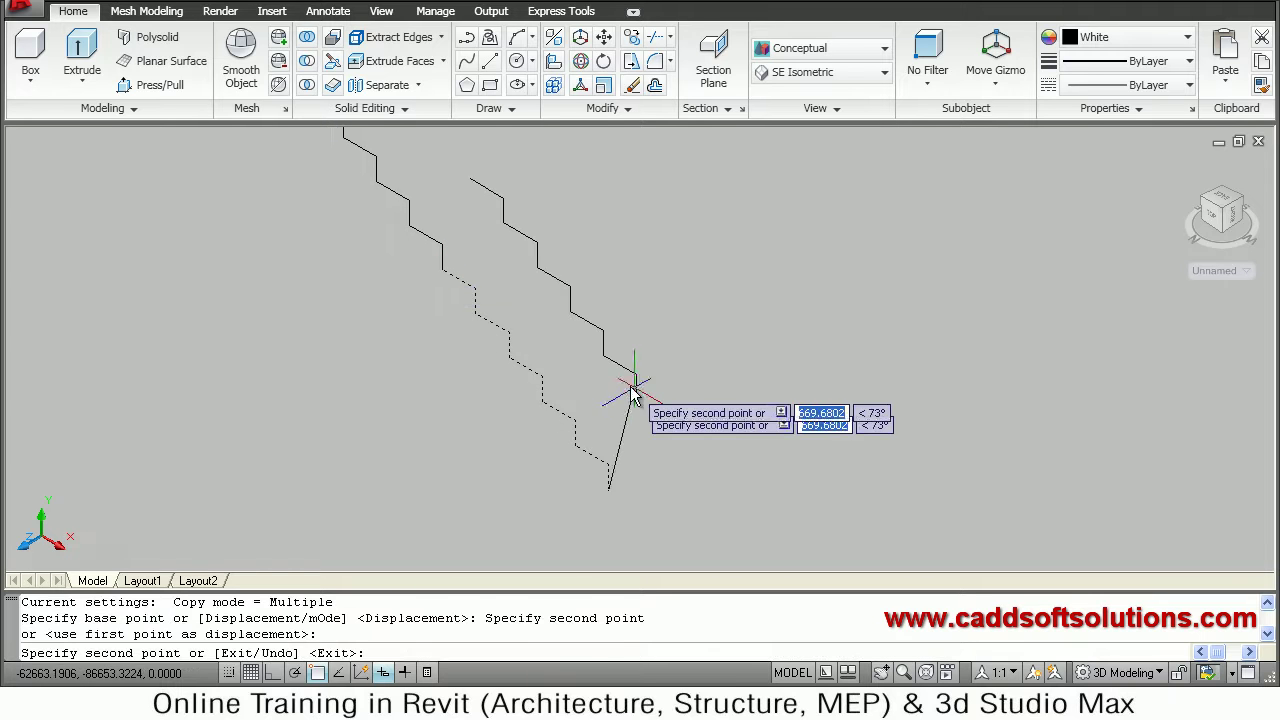
key("Escape")
Copy the topmost step polyline once, placing the copy near the upper end of the flight, and finish copying
scroll(614, 338, "down", 2)
scroll(600, 343, "down", 2)
type("co")
key("Return")
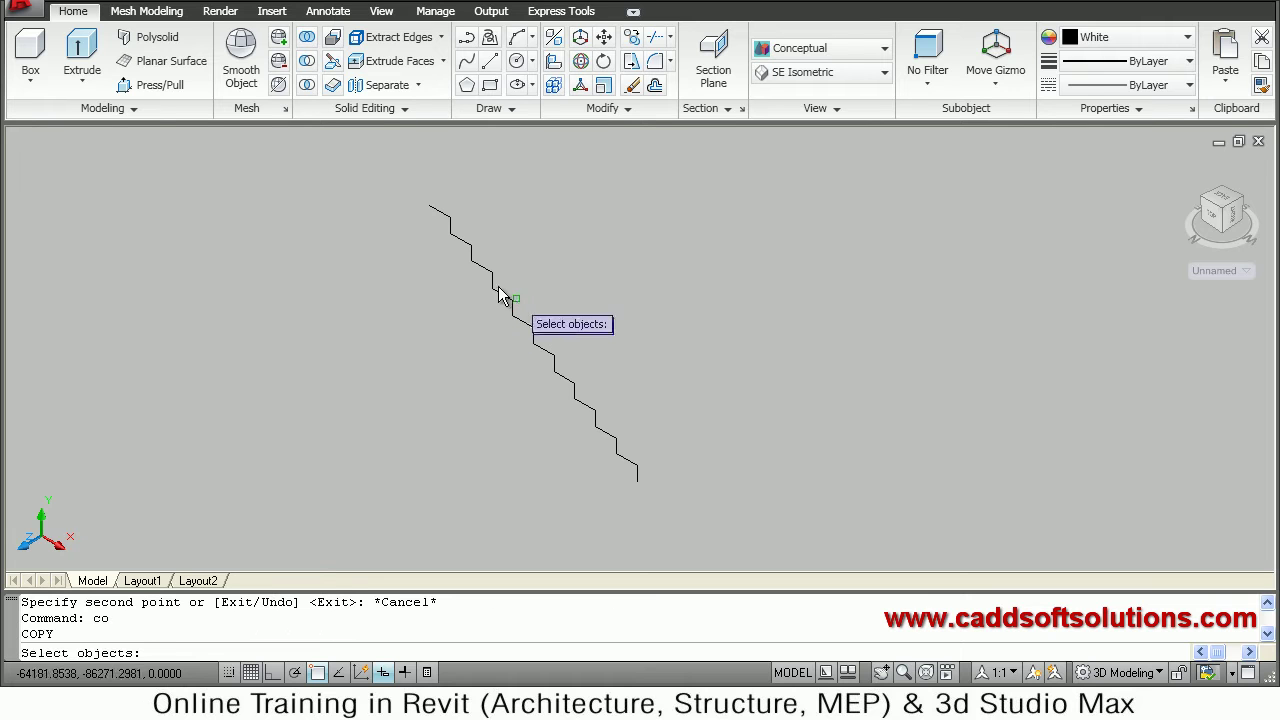
left_click(436, 212)
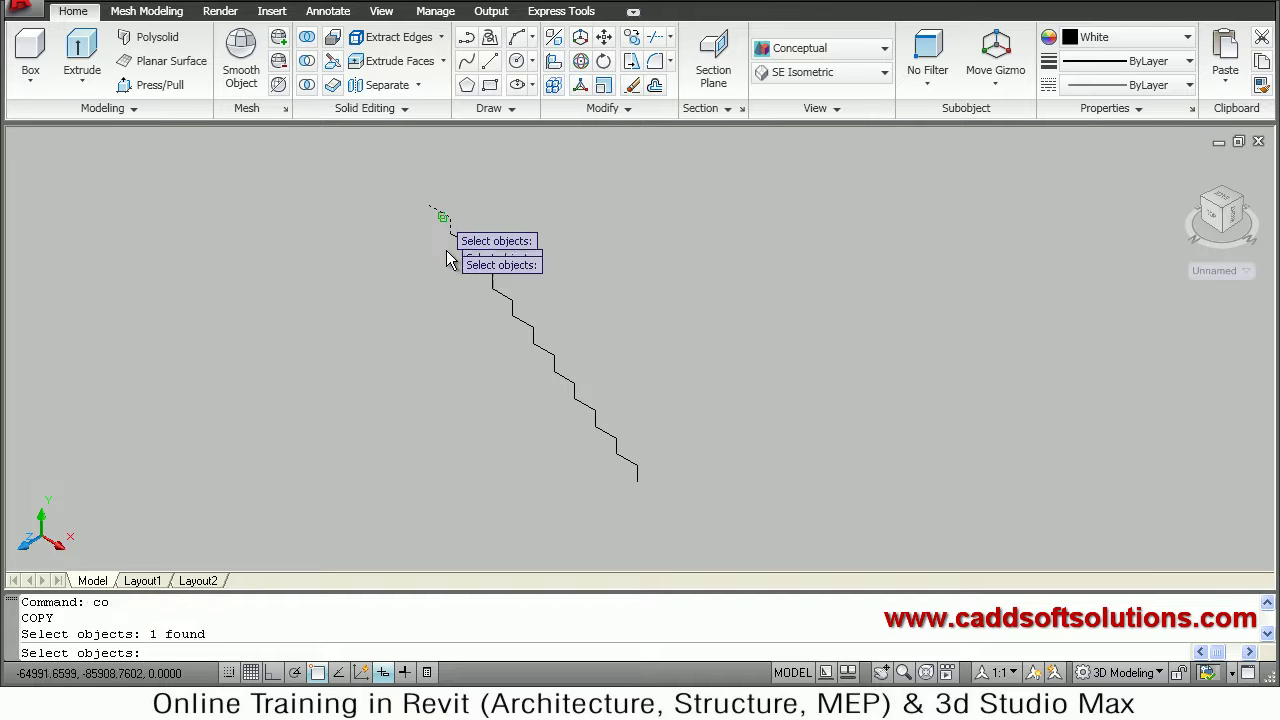
key("Return")
left_click(440, 216)
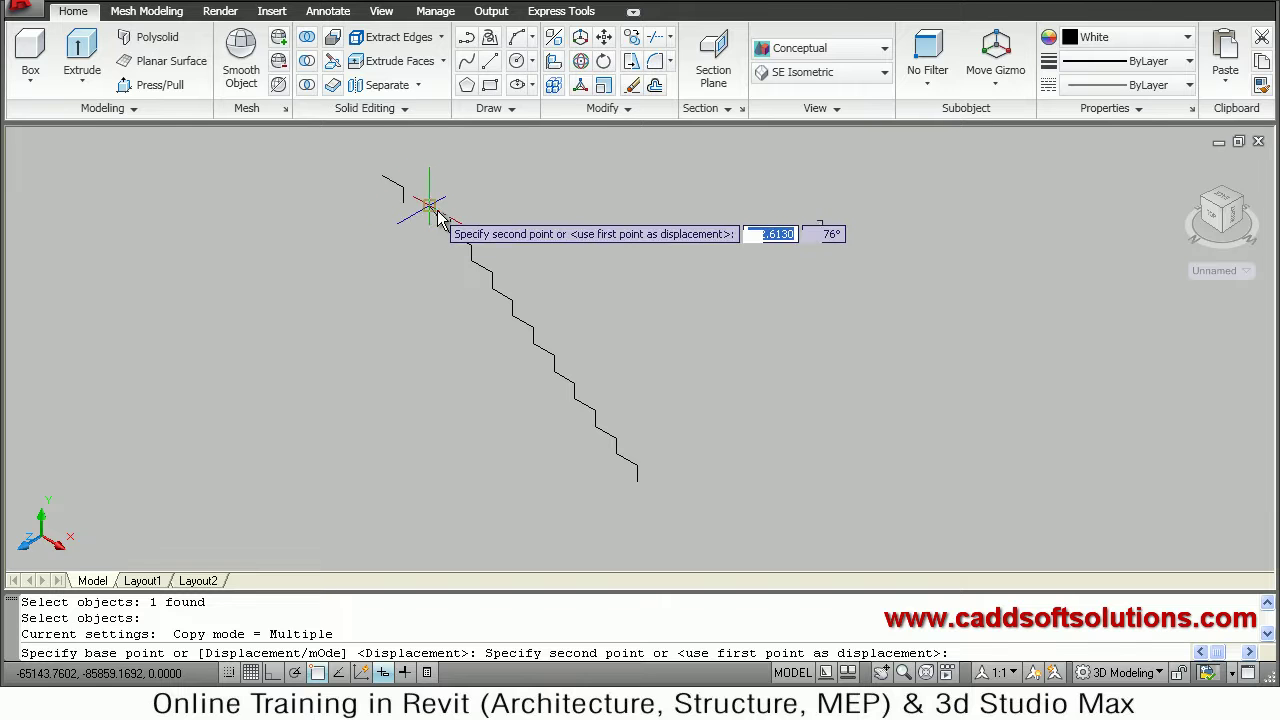
left_click(446, 220)
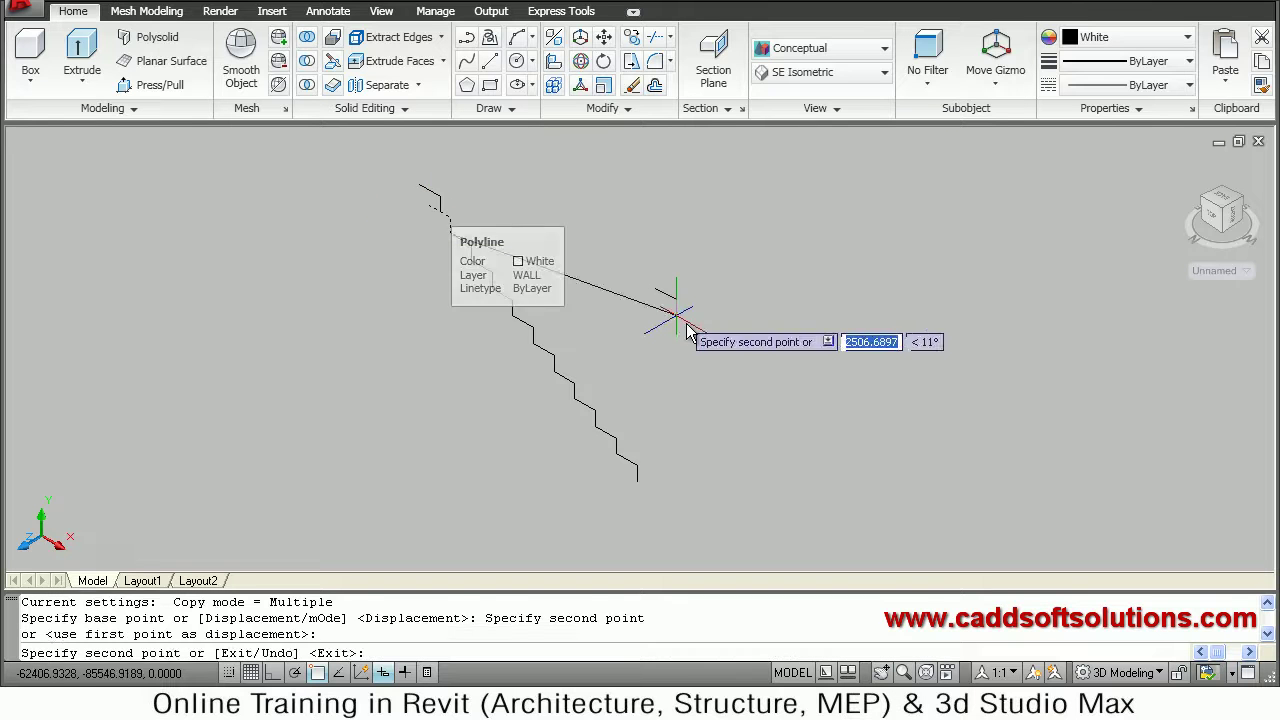
key("Escape")
key("Escape")
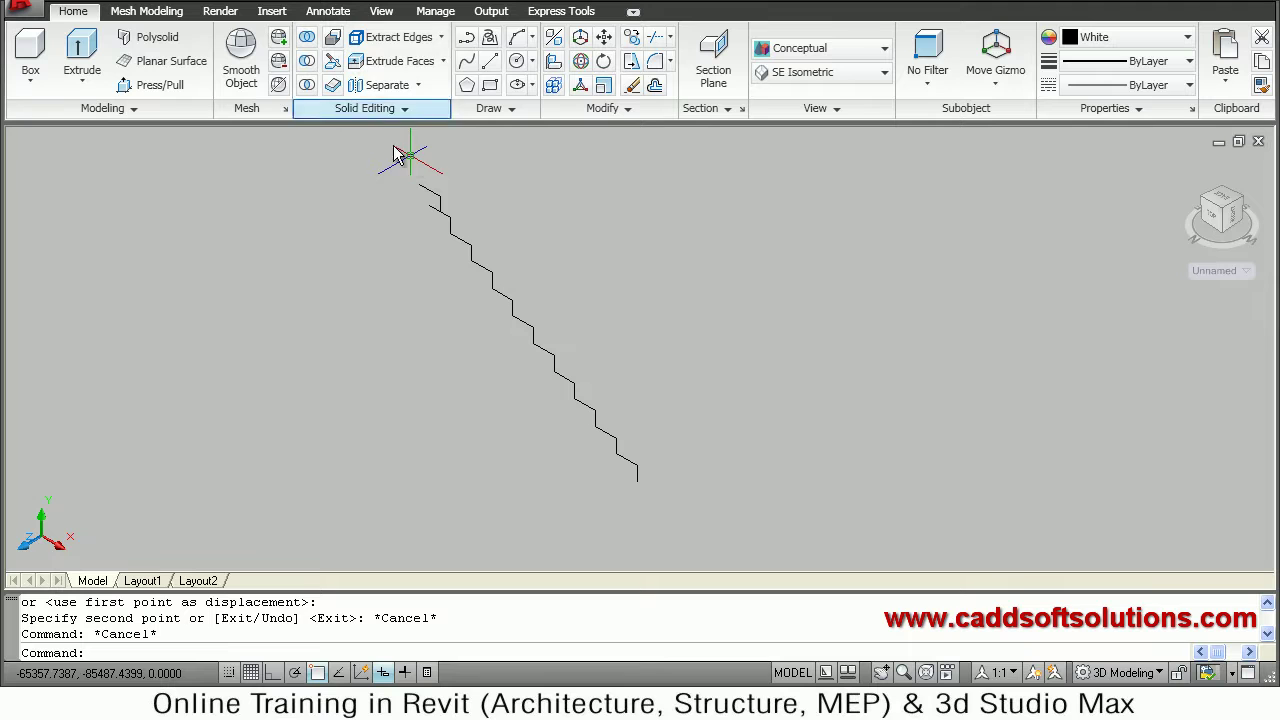
Move the extra step by its riser's lower end onto the upper end of the flight's last tread
scroll(420, 205, "up", 2)
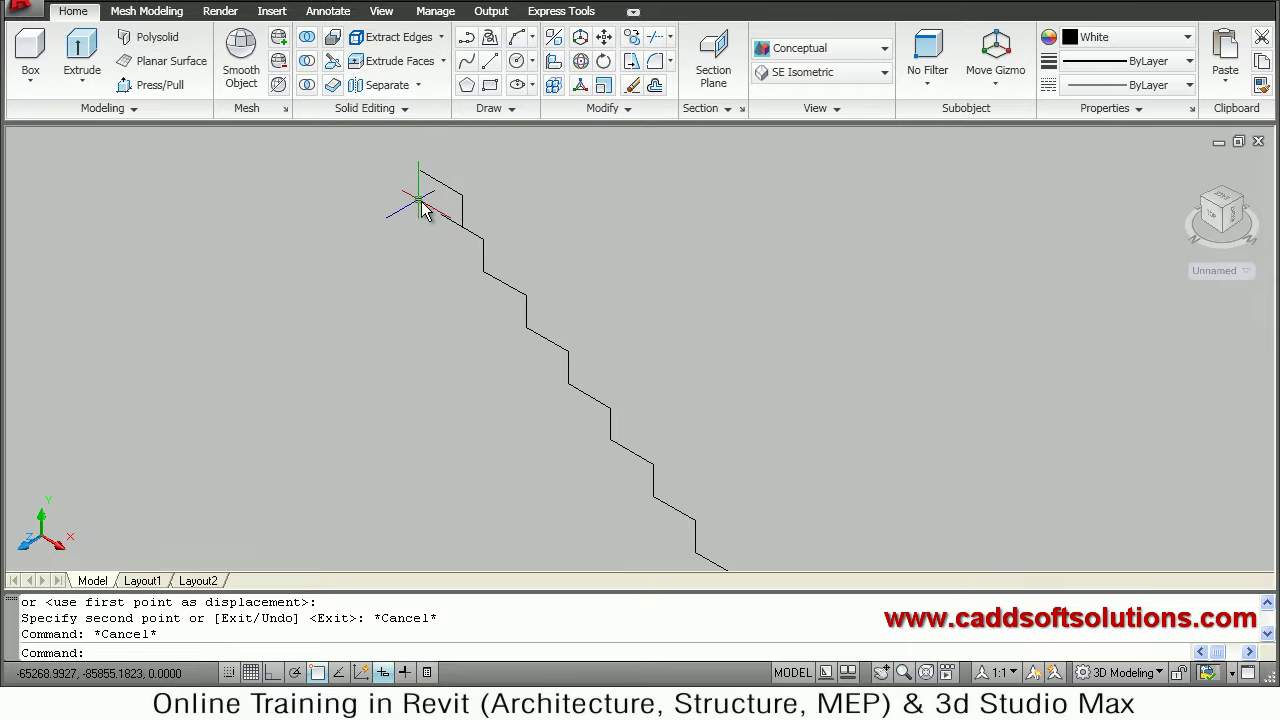
key("Return")
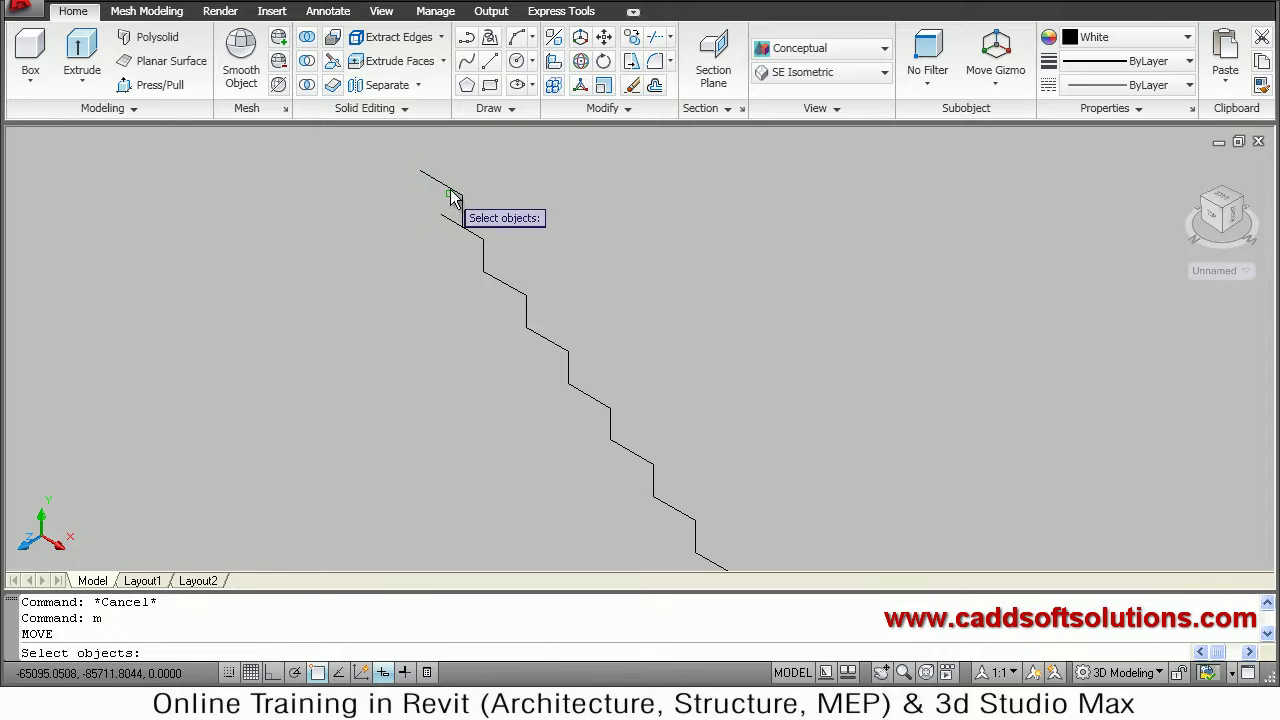
left_click(451, 190)
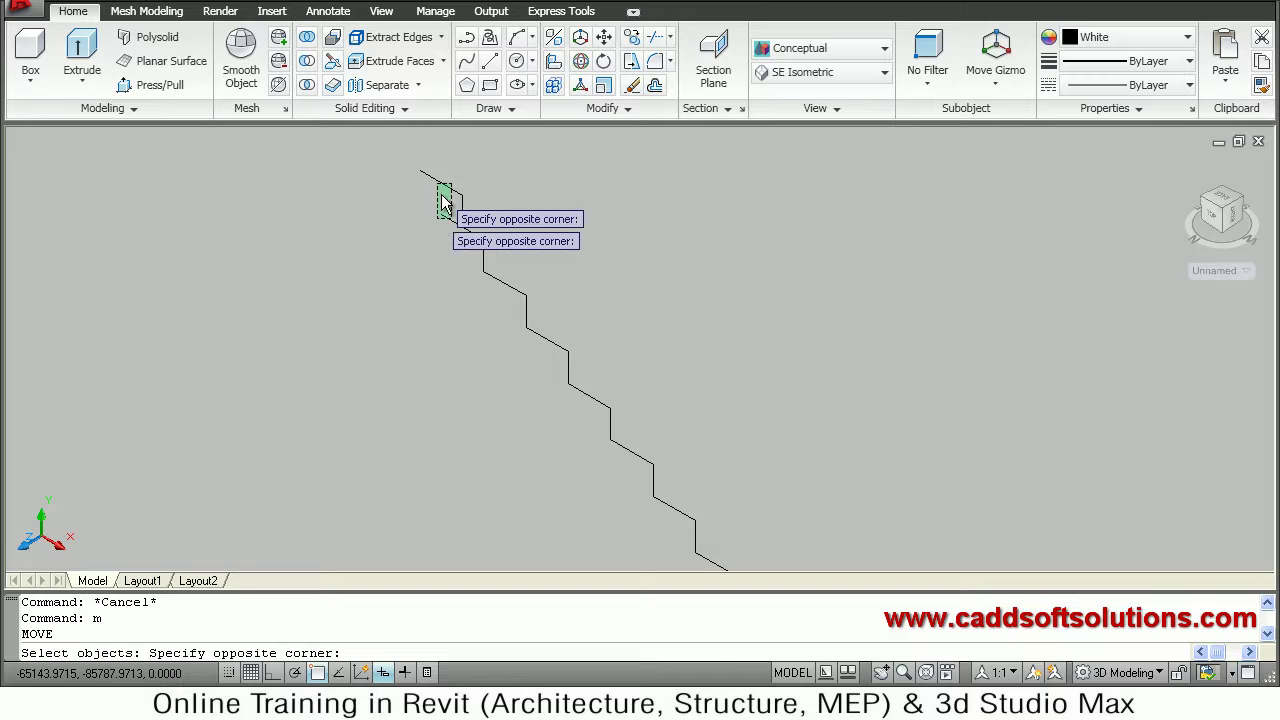
left_click(466, 238)
key("Return")
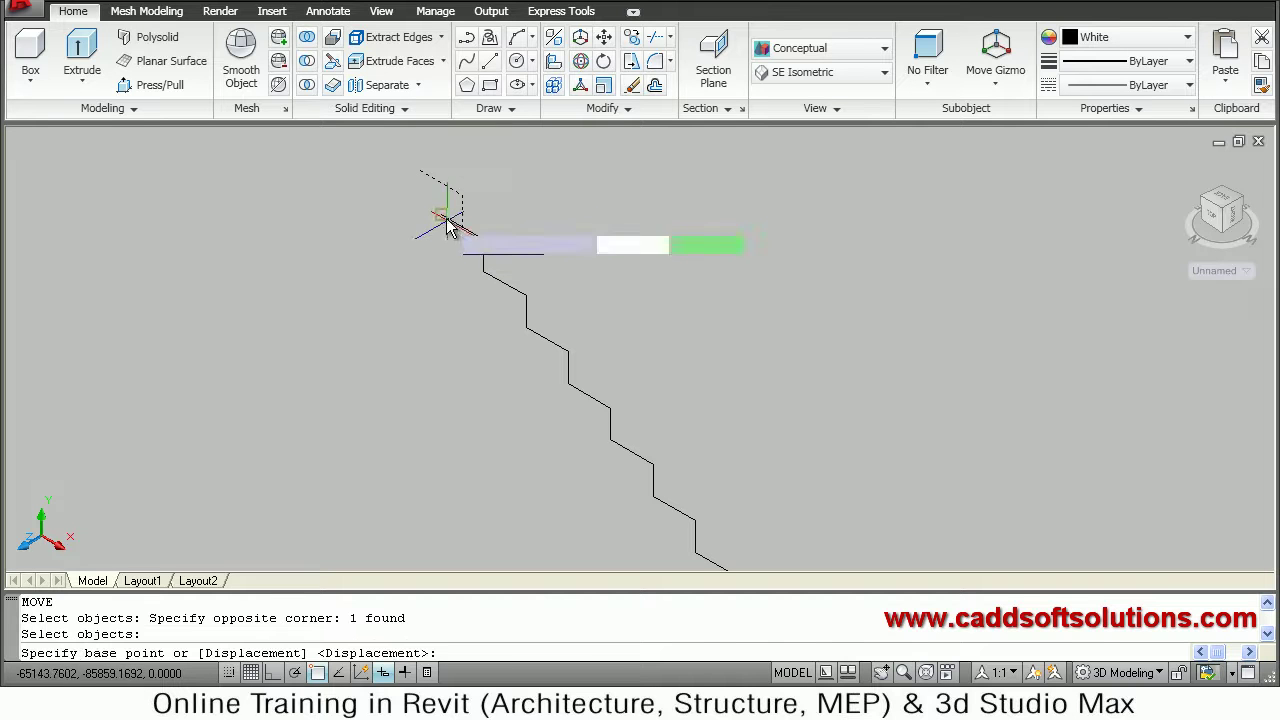
left_click(463, 230)
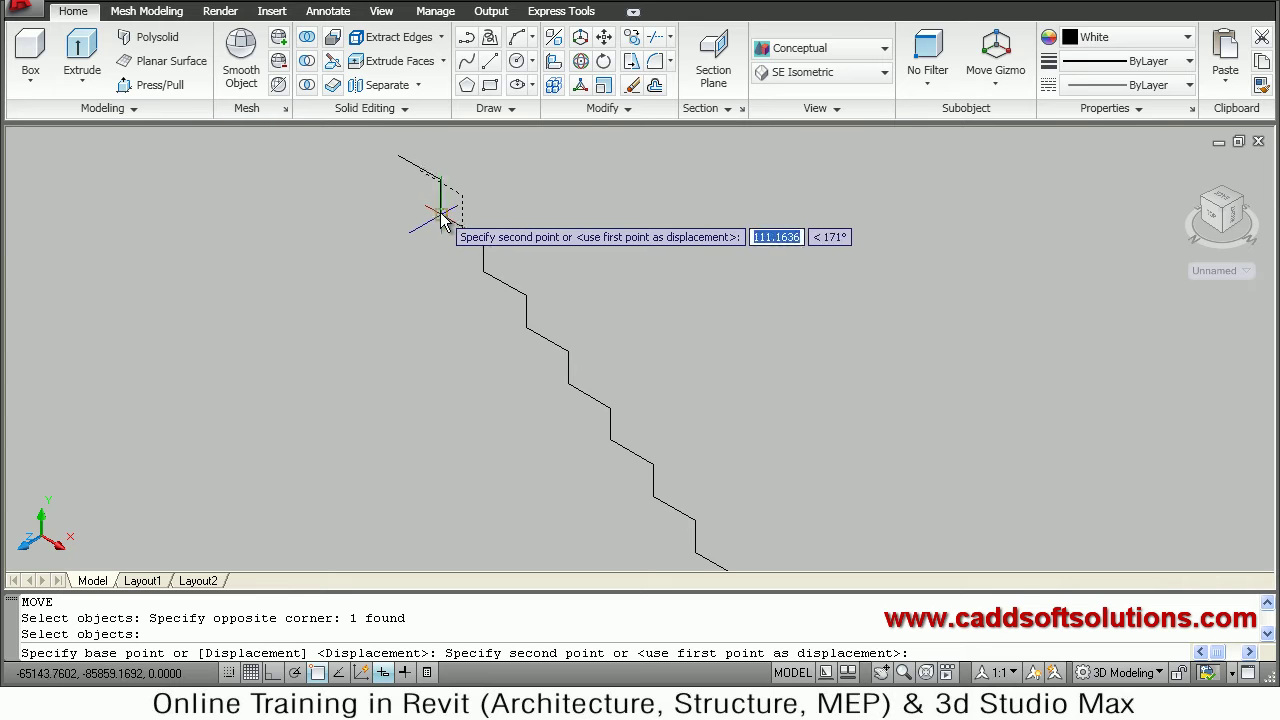
left_click(441, 221)
Draw a sloping line from the lower end of the first riser to the upper end of the last tread
scroll(570, 195, "down", 2)
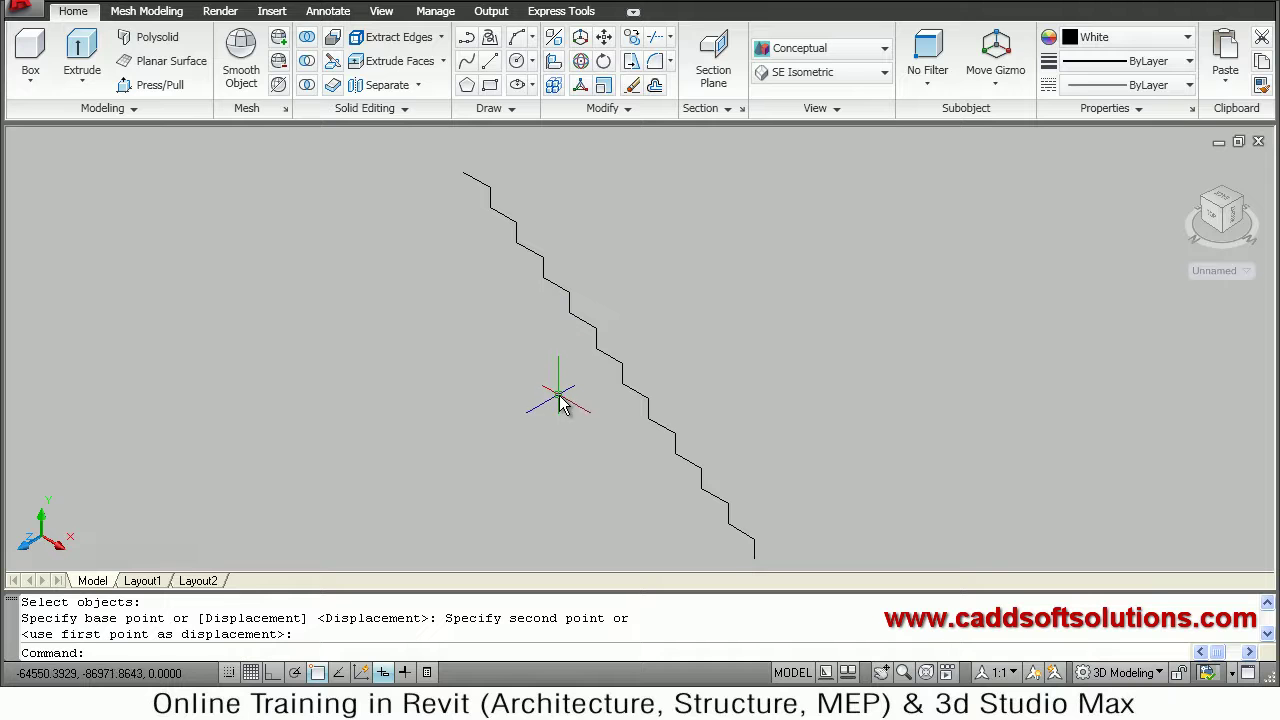
type("l")
key("Return")
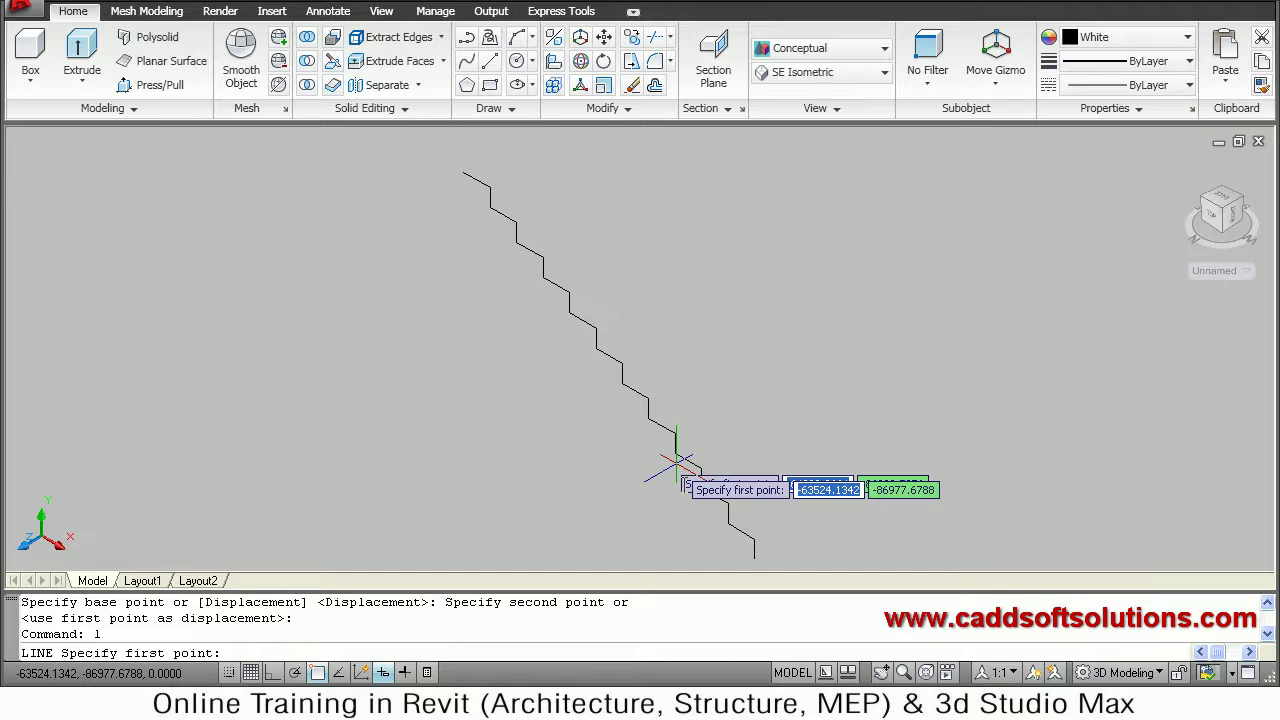
left_click(754, 557)
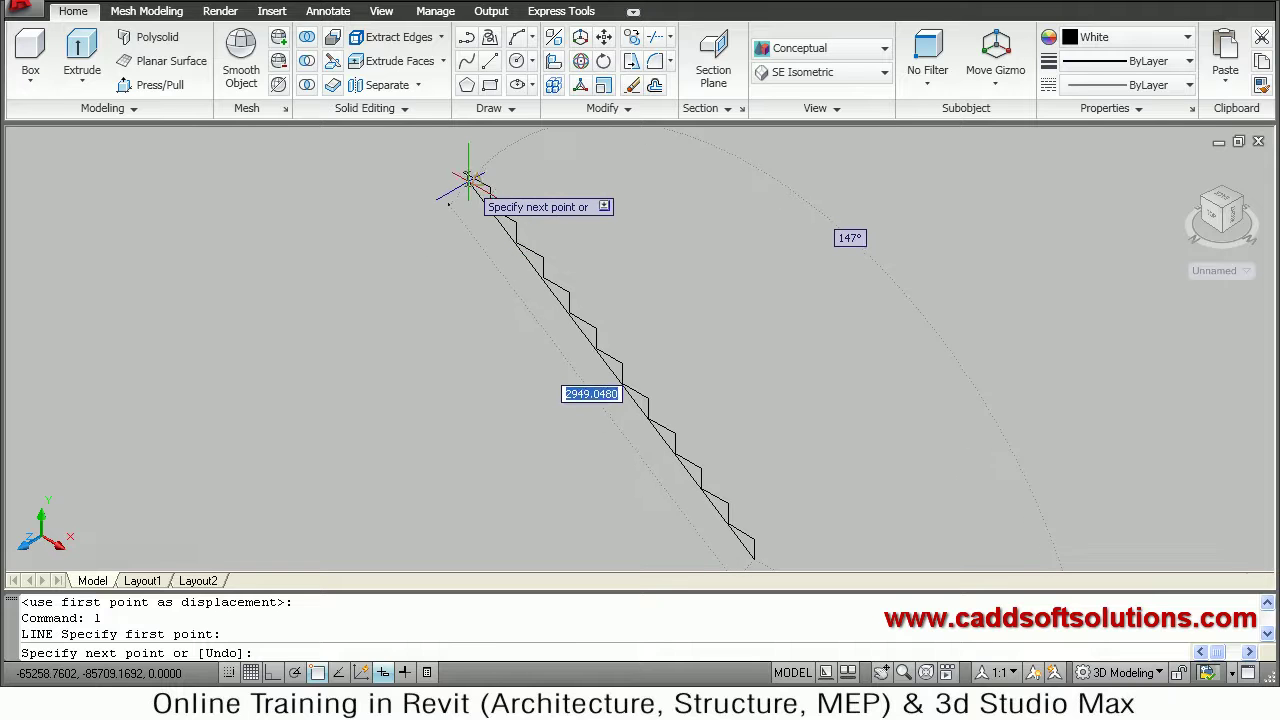
left_click(730, 316)
Offset the sloping line 100 units to the underside of the stairs and end the command
type("o")
key("Return")
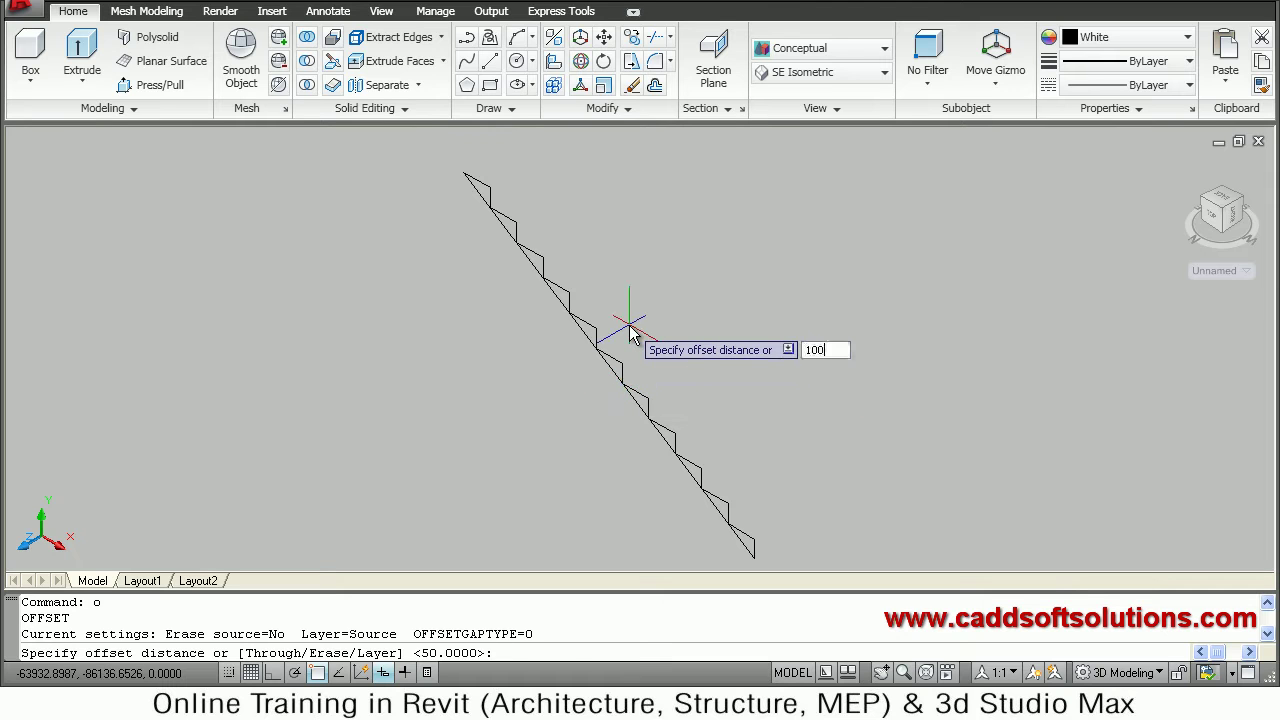
key("Return")
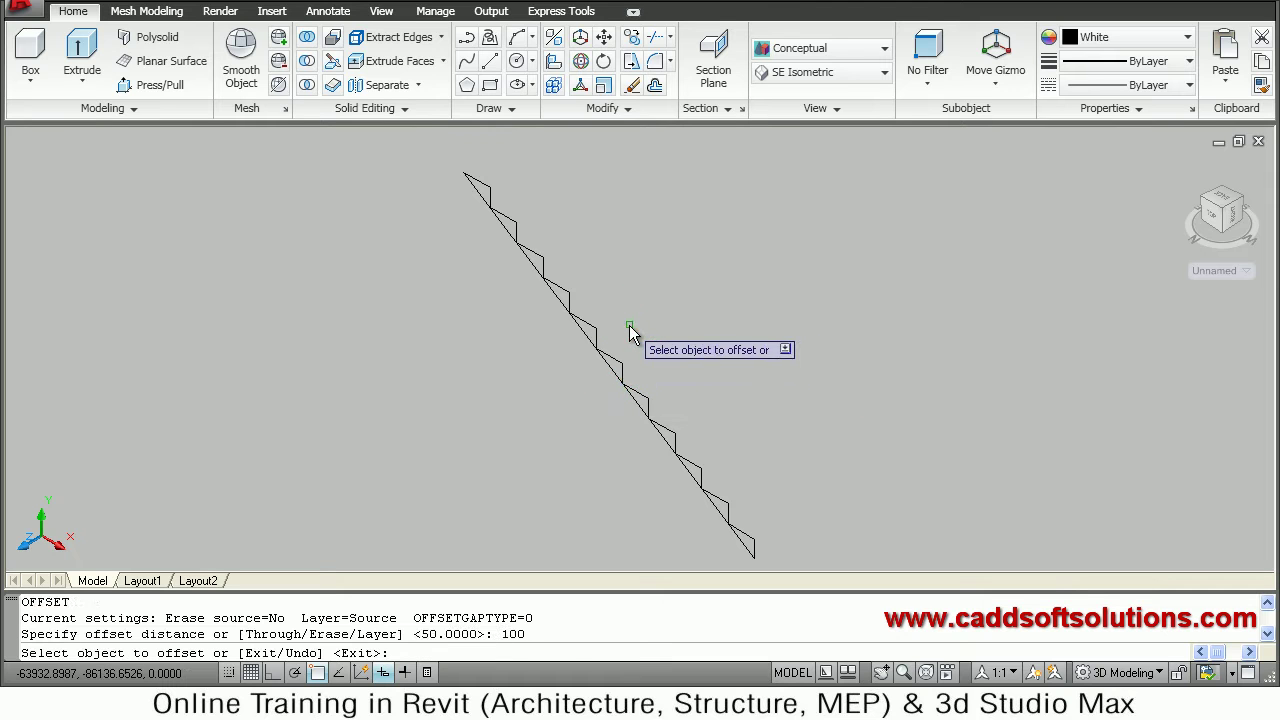
left_click(639, 403)
left_click(548, 422)
key("Return")
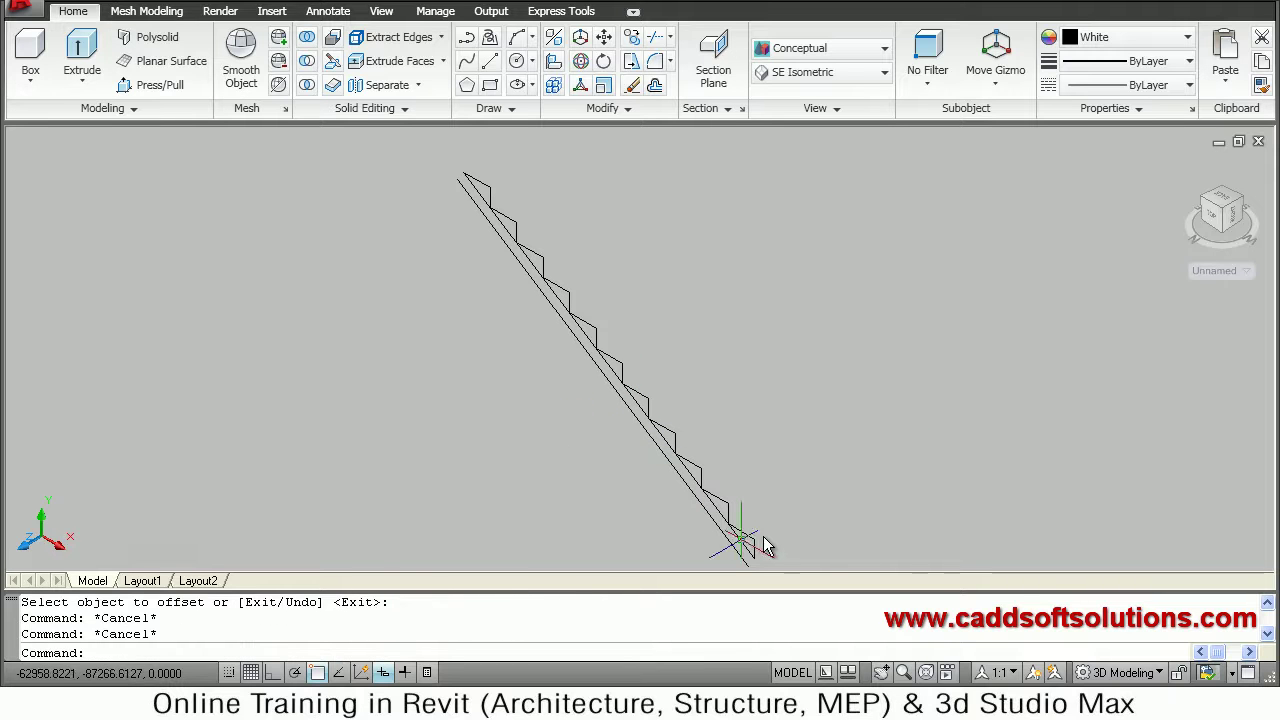
Erase the original sloping line that touches the steps, keeping the offset line
type("e")
key("Return")
left_click(740, 546)
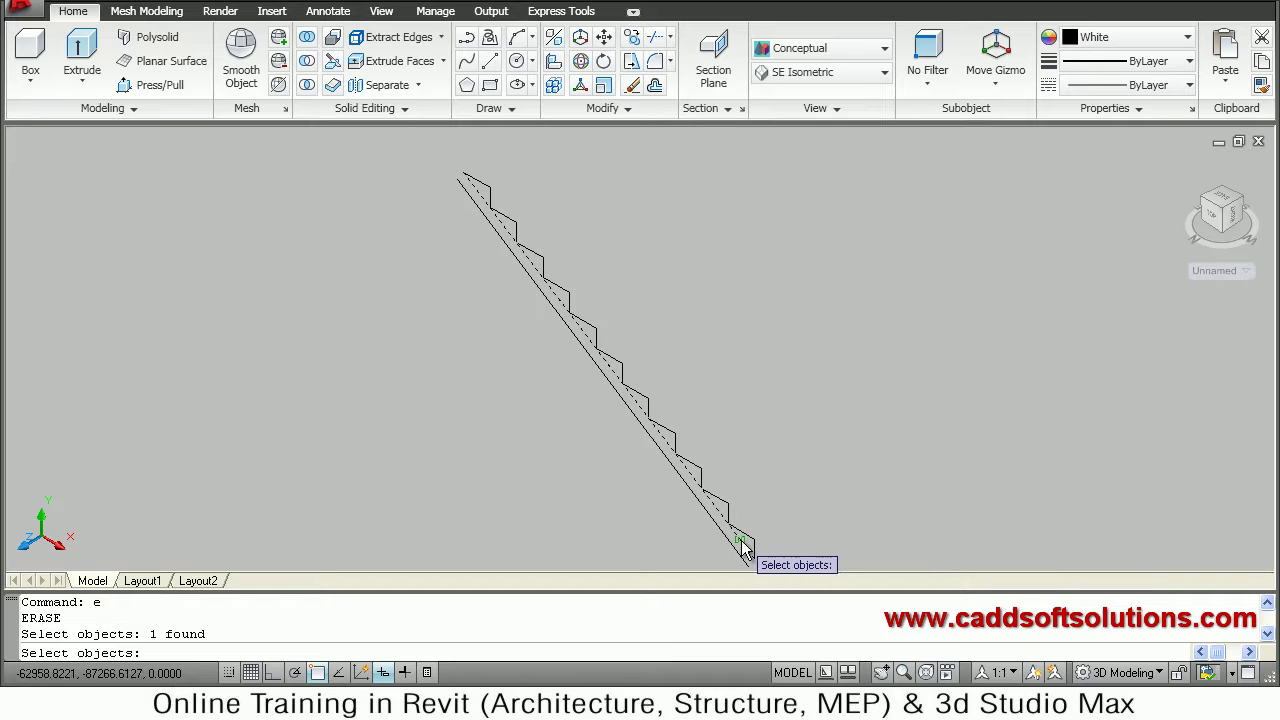
With Ortho on, draw a horizontal line about 700 units long in the 180° direction from the first riser's lower end
mouse_move(785, 525)
middle_mouse_down()
mouse_move(718, 432)
mouse_move(708, 512)
middle_mouse_up()
scroll(701, 531, "up", 3)
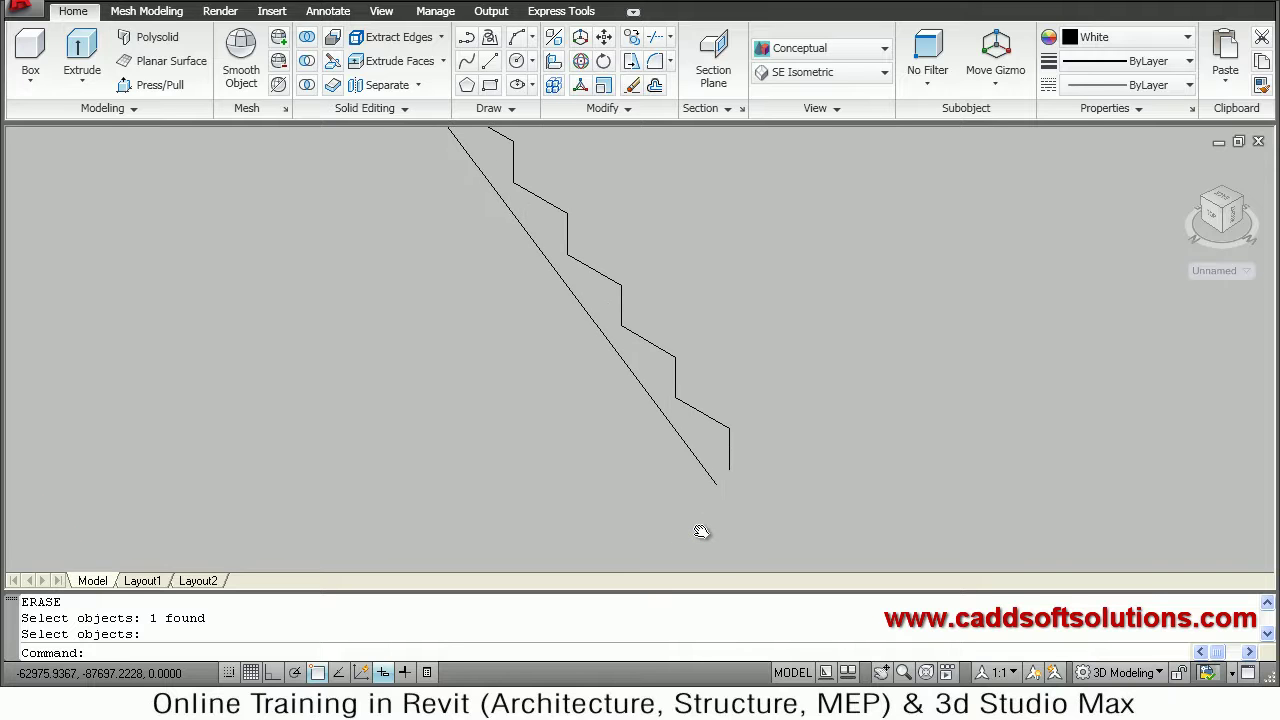
key("Return")
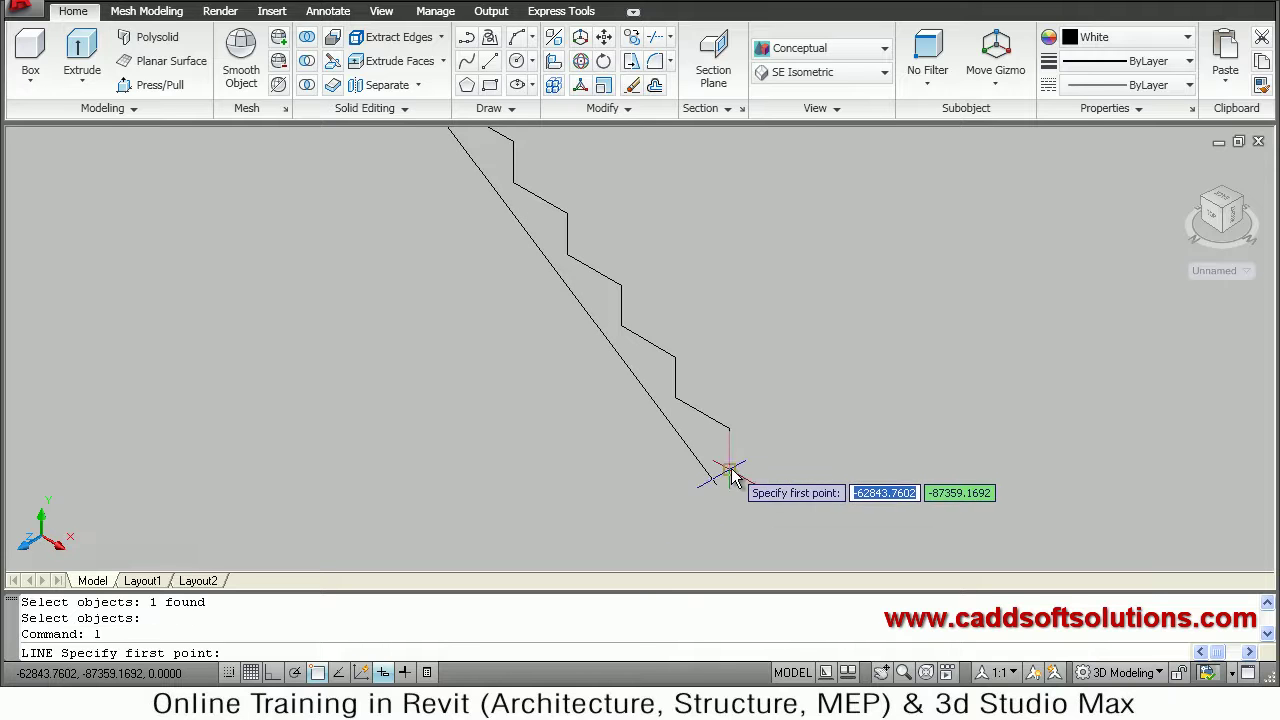
left_click(724, 468)
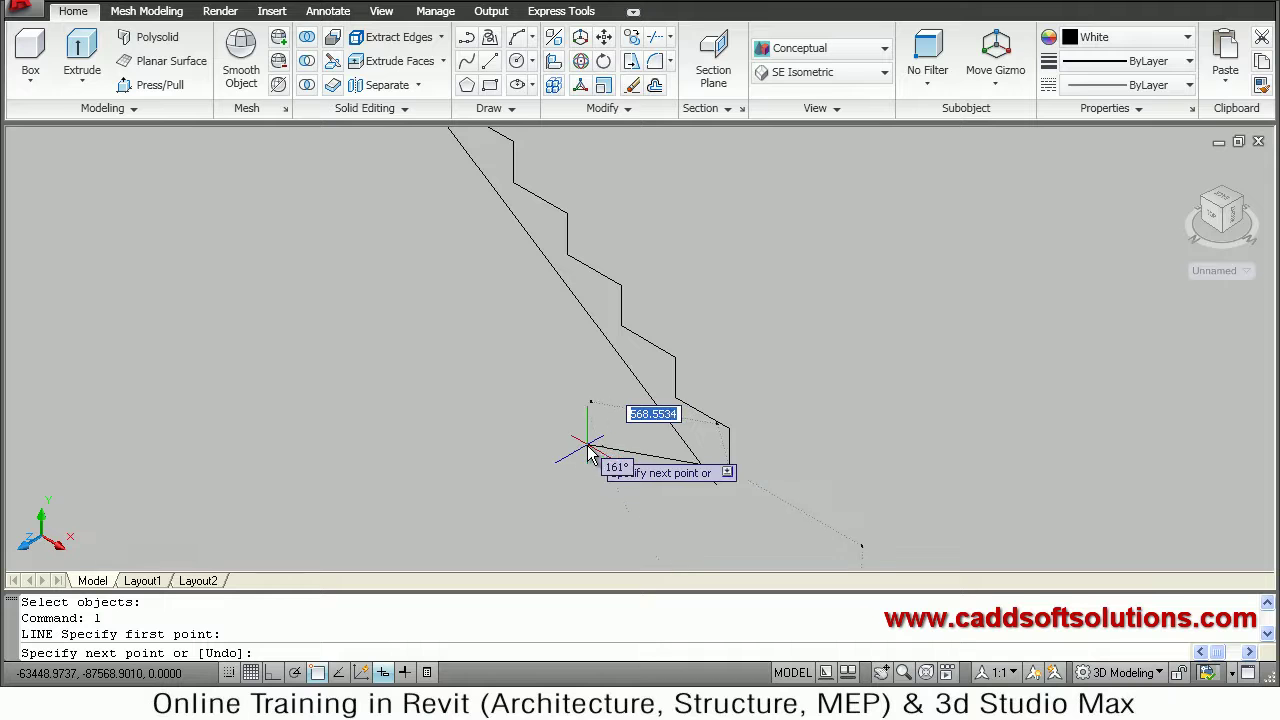
key("F8")
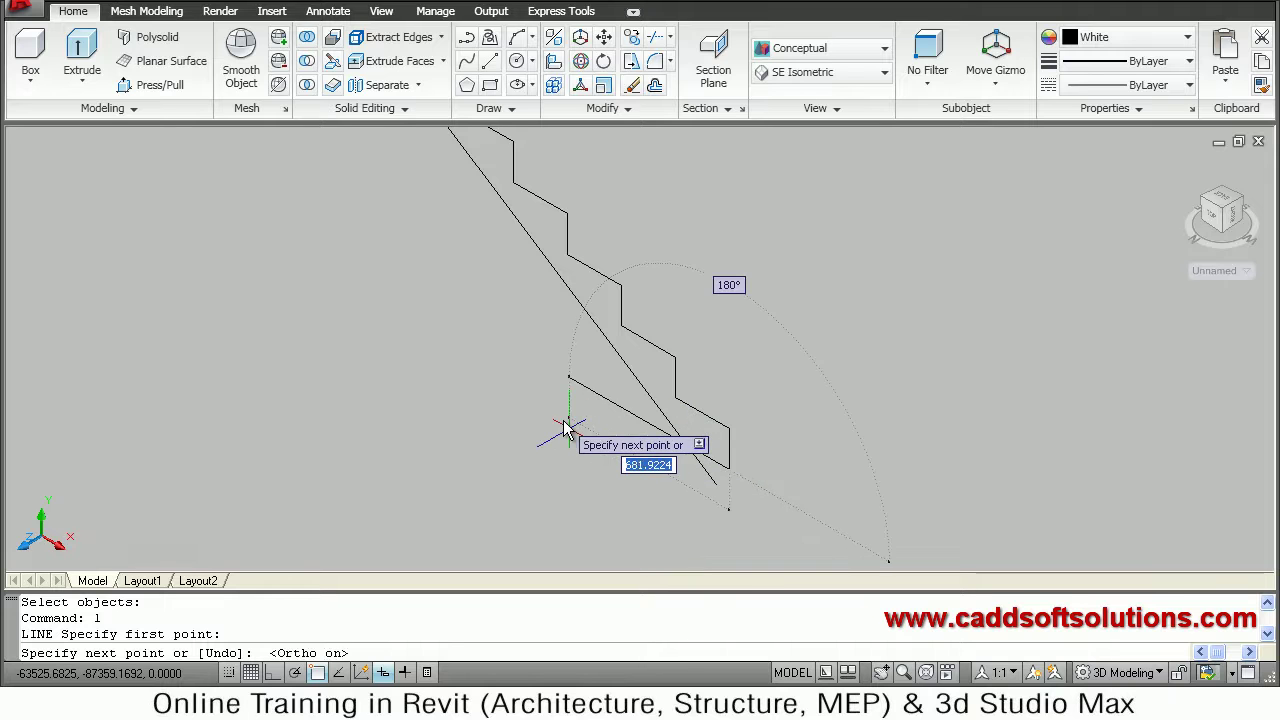
left_click(565, 428)
Trim the offset line and the horizontal base line where they cross, removing both overhanging ends at the foot of the stairs
type("tr")
key("Return")
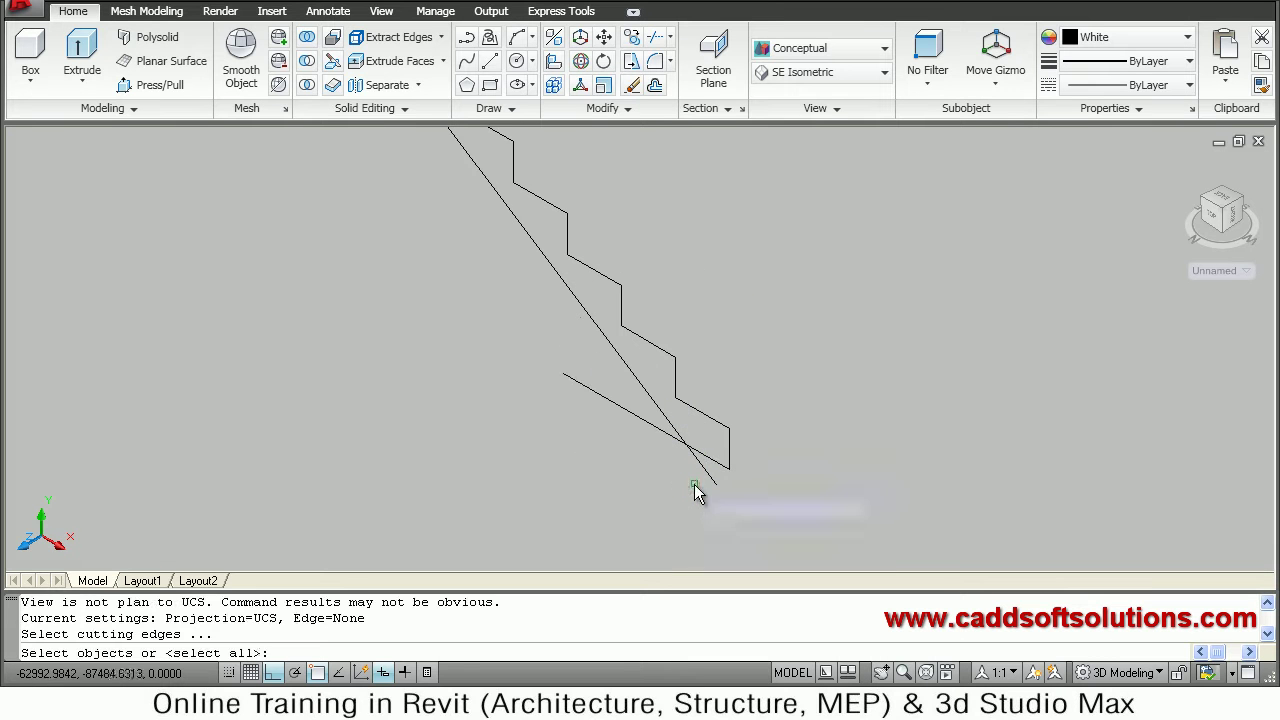
left_click(657, 449)
left_click(658, 437)
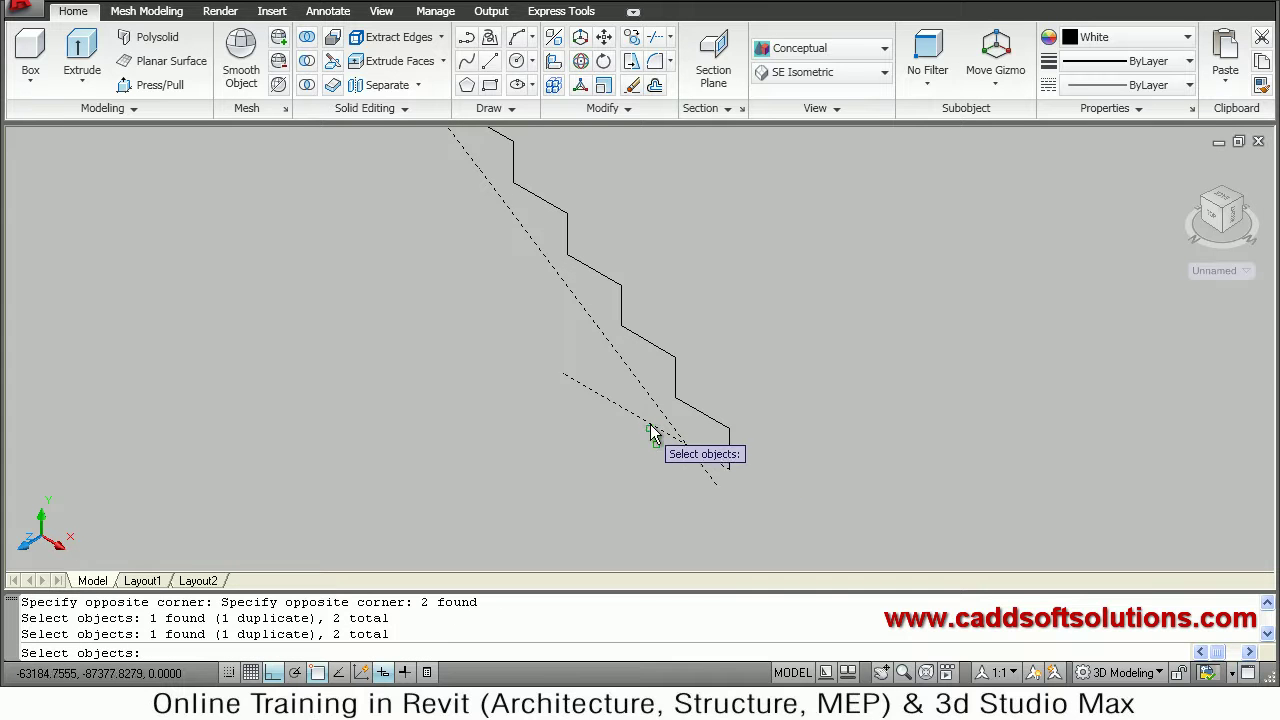
key("Return")
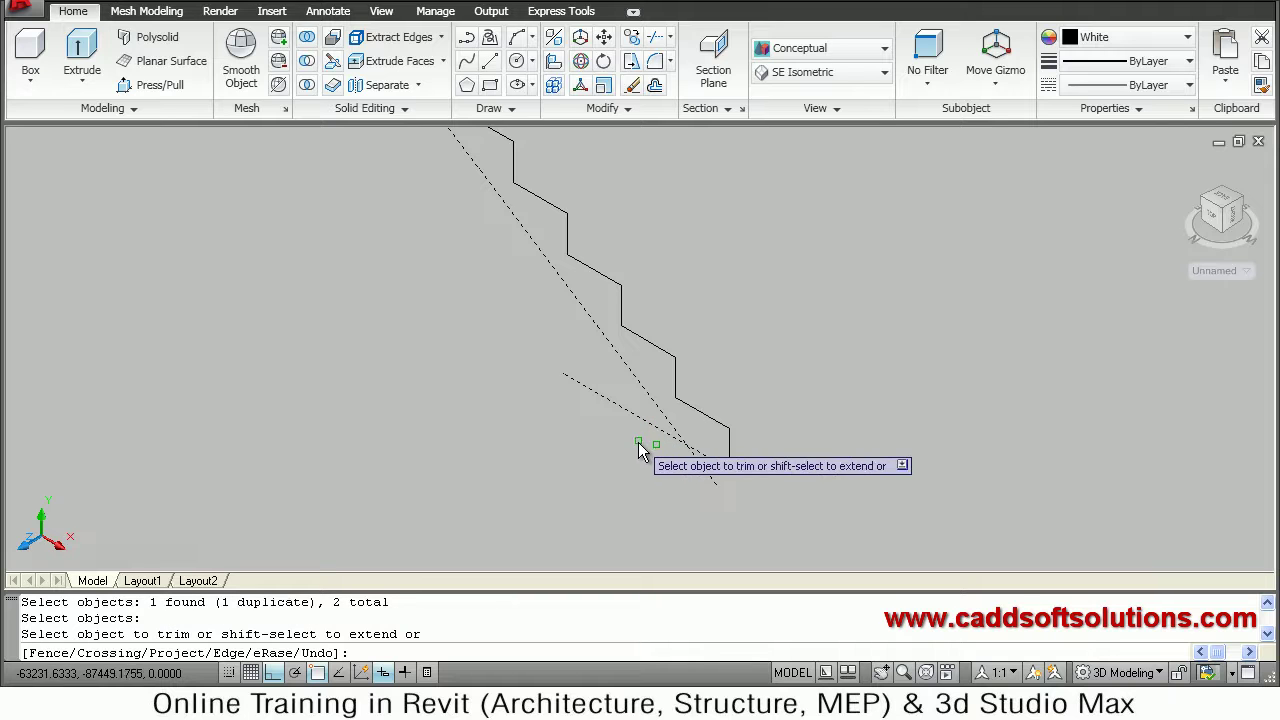
left_click(648, 436)
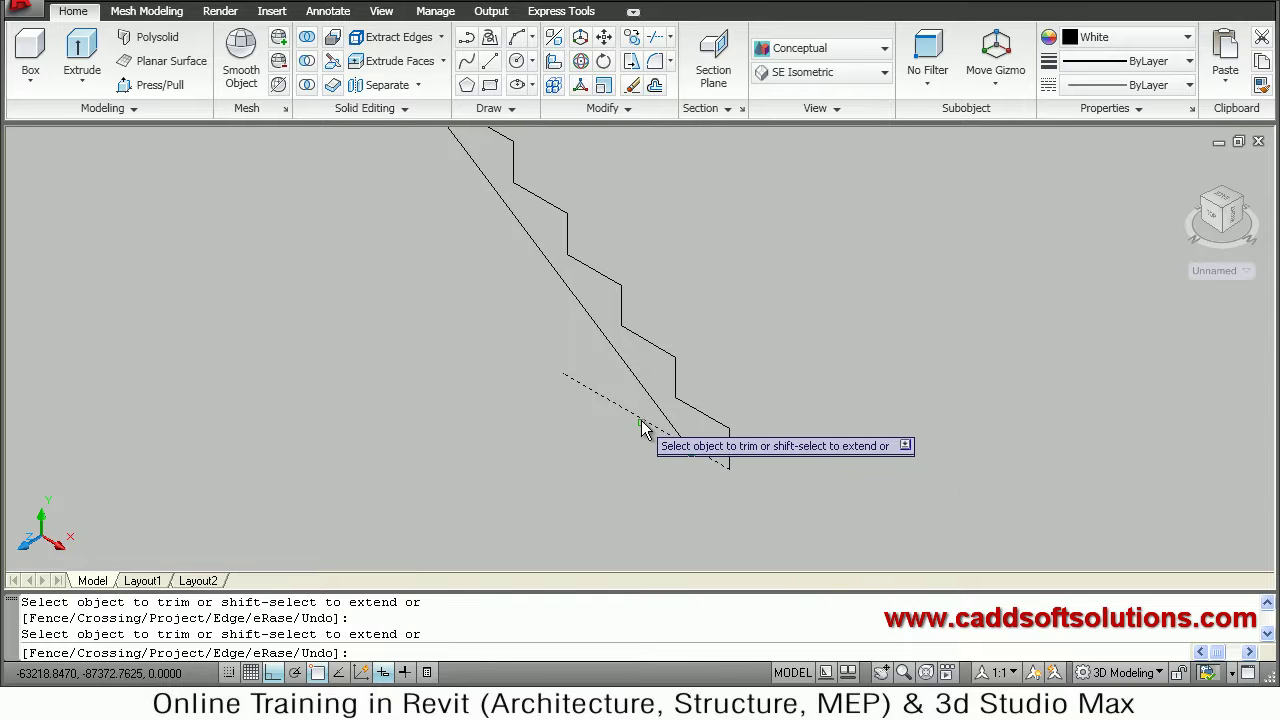
key("Return")
Draw a vertical line from the last tread's upper end down past the offset line
scroll(590, 368, "down", 2)
scroll(575, 295, "up", 2)
scroll(523, 286, "down", 3)
middle_click_drag(529, 229, 550, 298)
scroll(485, 265, "up", 3)
scroll(500, 300, "down", 1)
type("l")
key("Return")
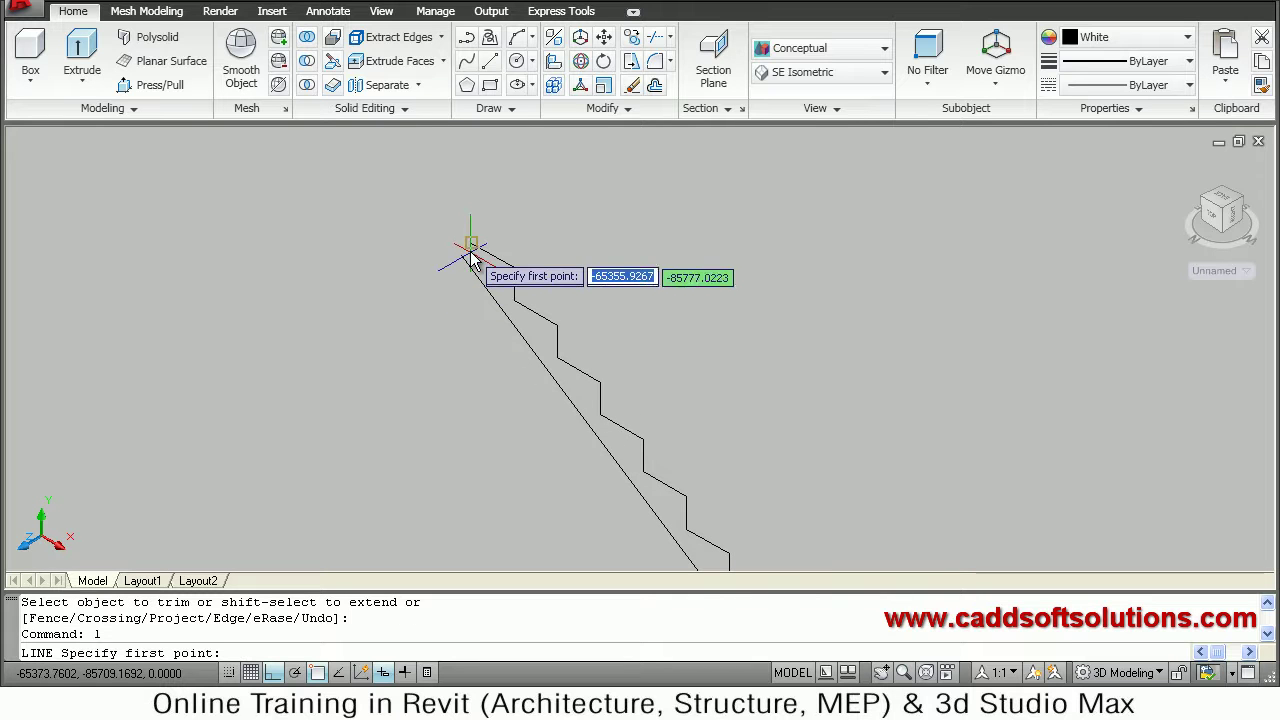
left_click(471, 247)
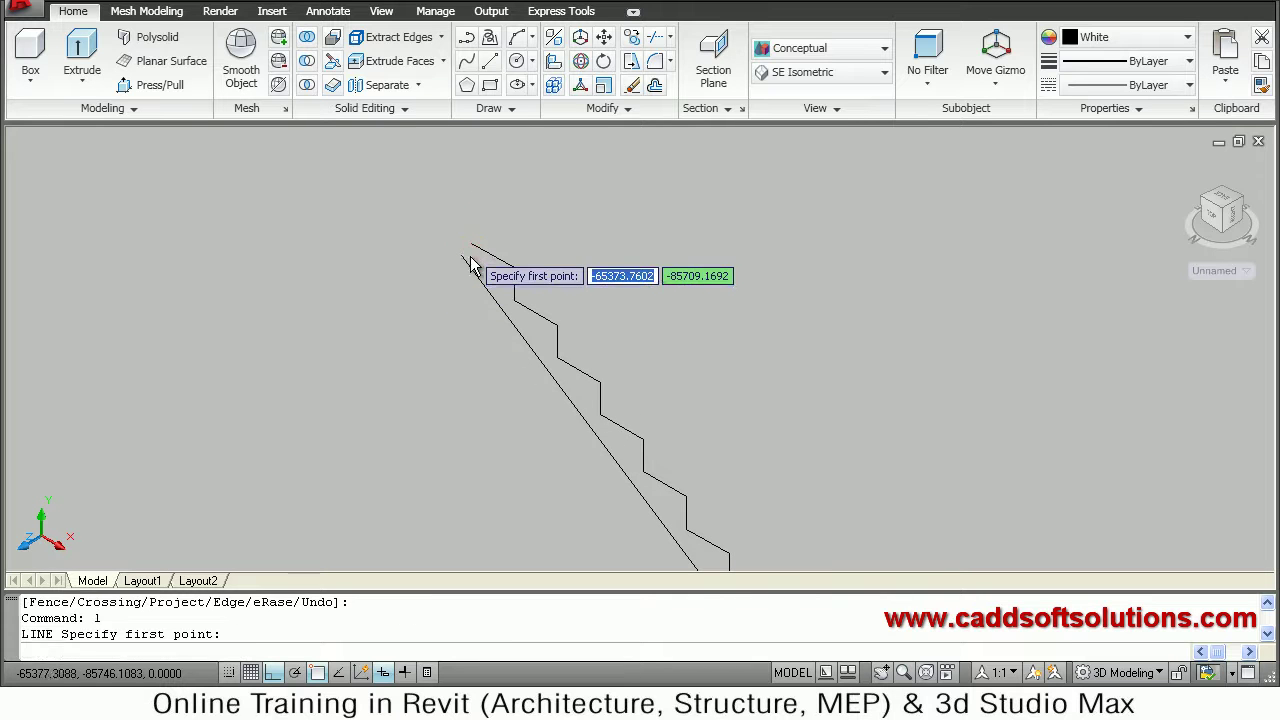
left_click(470, 330)
key("Return")
Trim the vertical line and the offset line where they cross, removing both overhanging ends at the head of the stairs
scroll(480, 272, "up", 3)
type("tr")
key("Return")
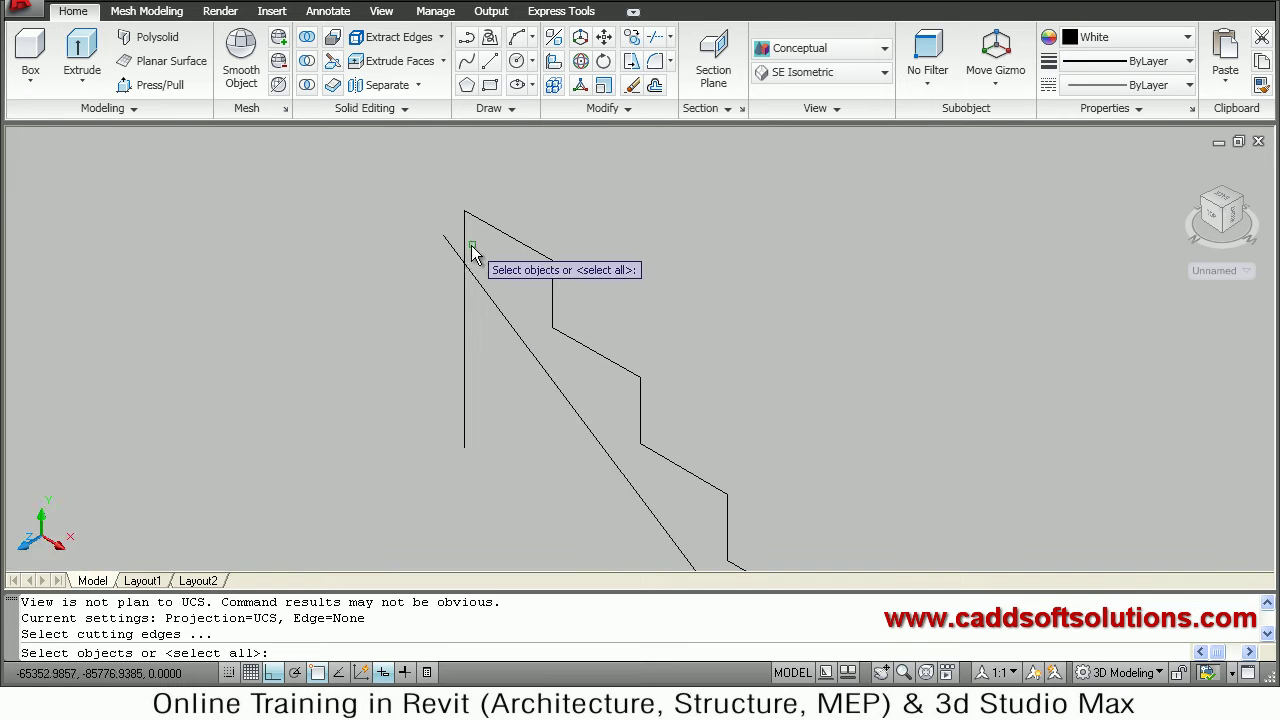
left_click(441, 304)
left_click(440, 313)
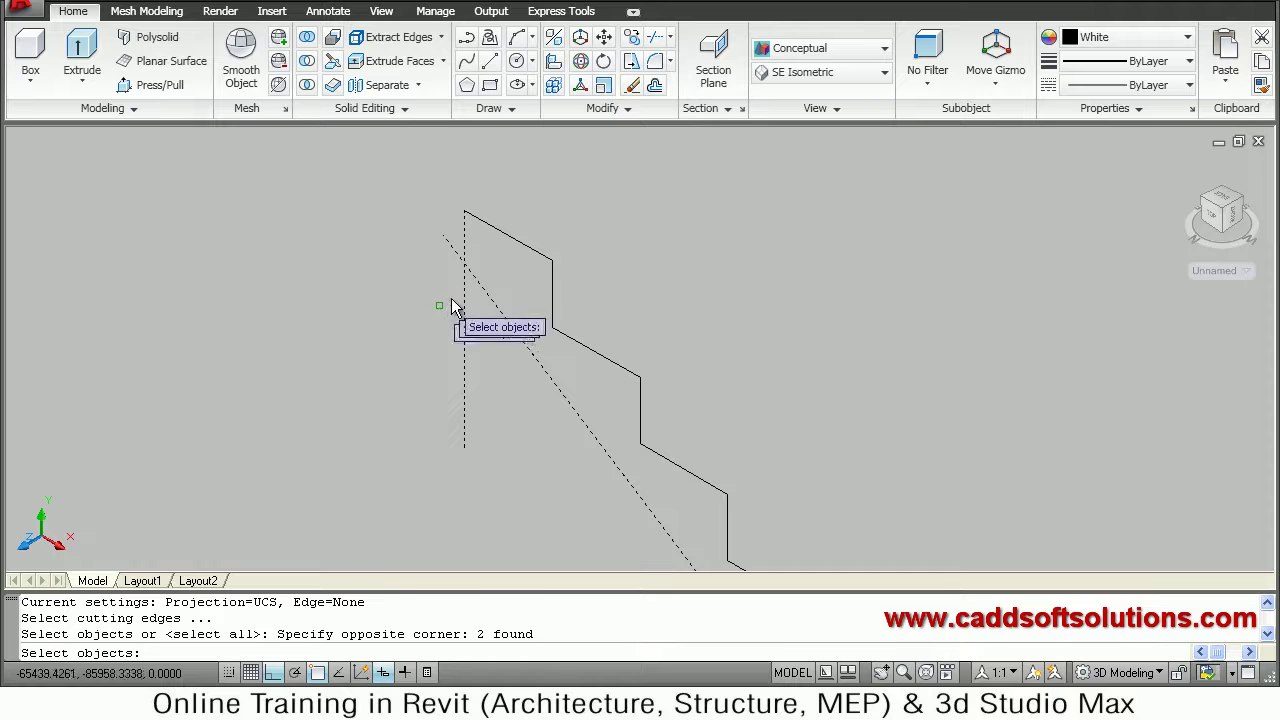
key("Return")
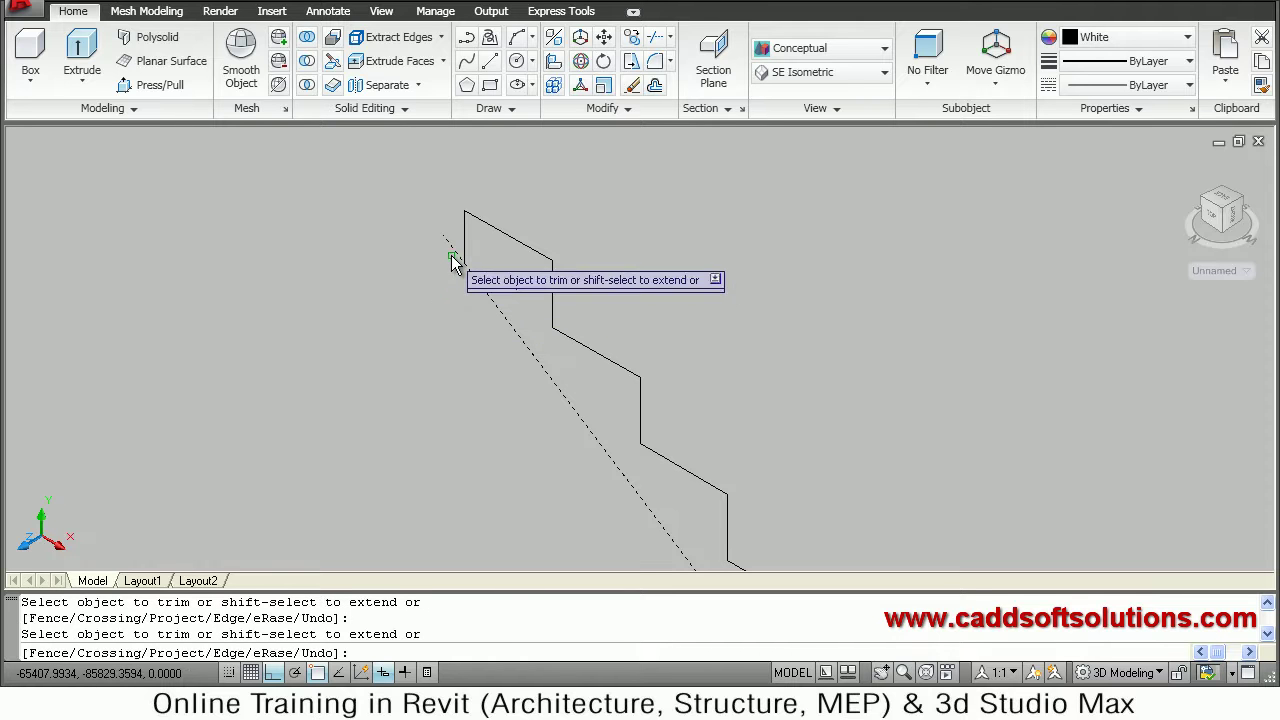
scroll(394, 245, "down", 5)
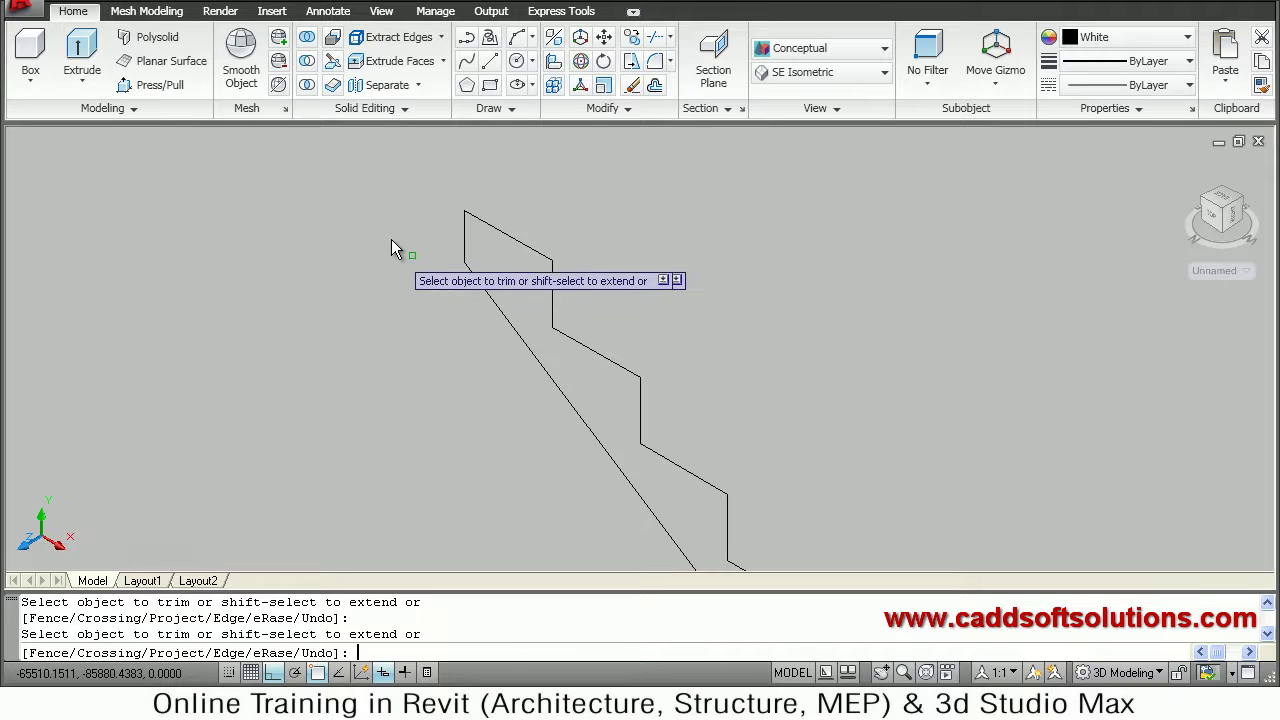
key("Return")
scroll(388, 220, "down", 1)
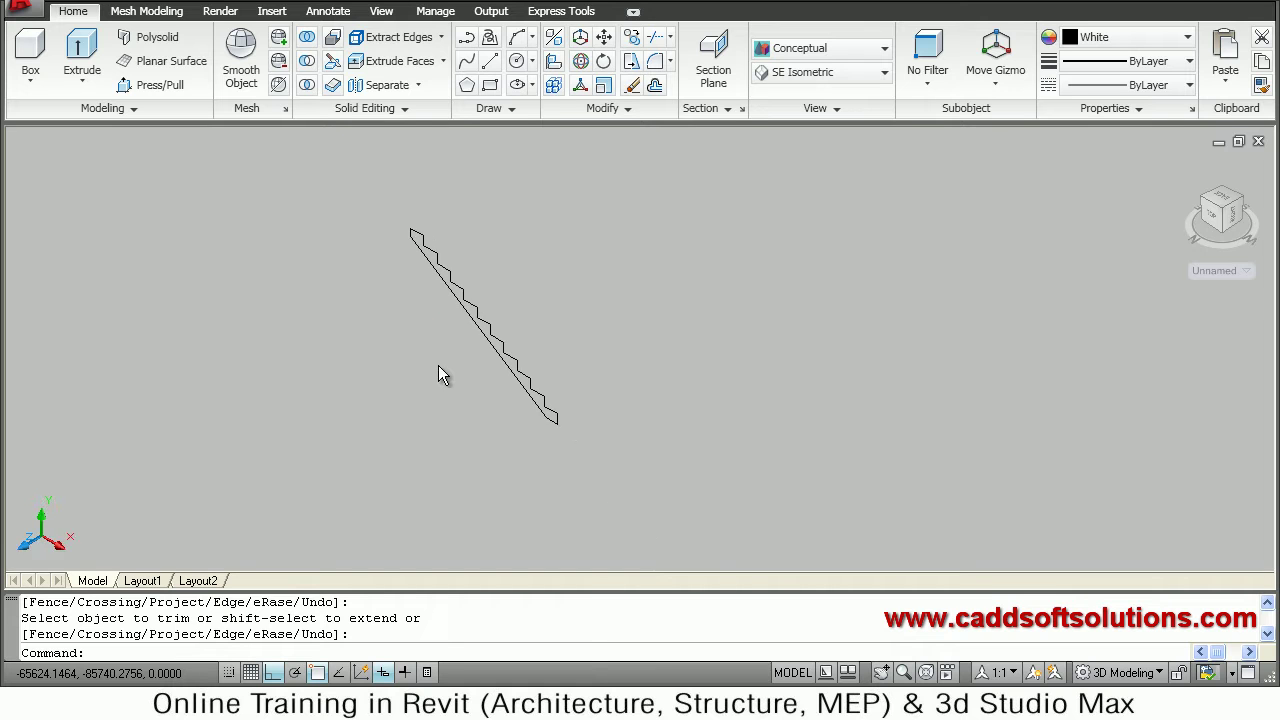
scroll(448, 320, "up", 2)
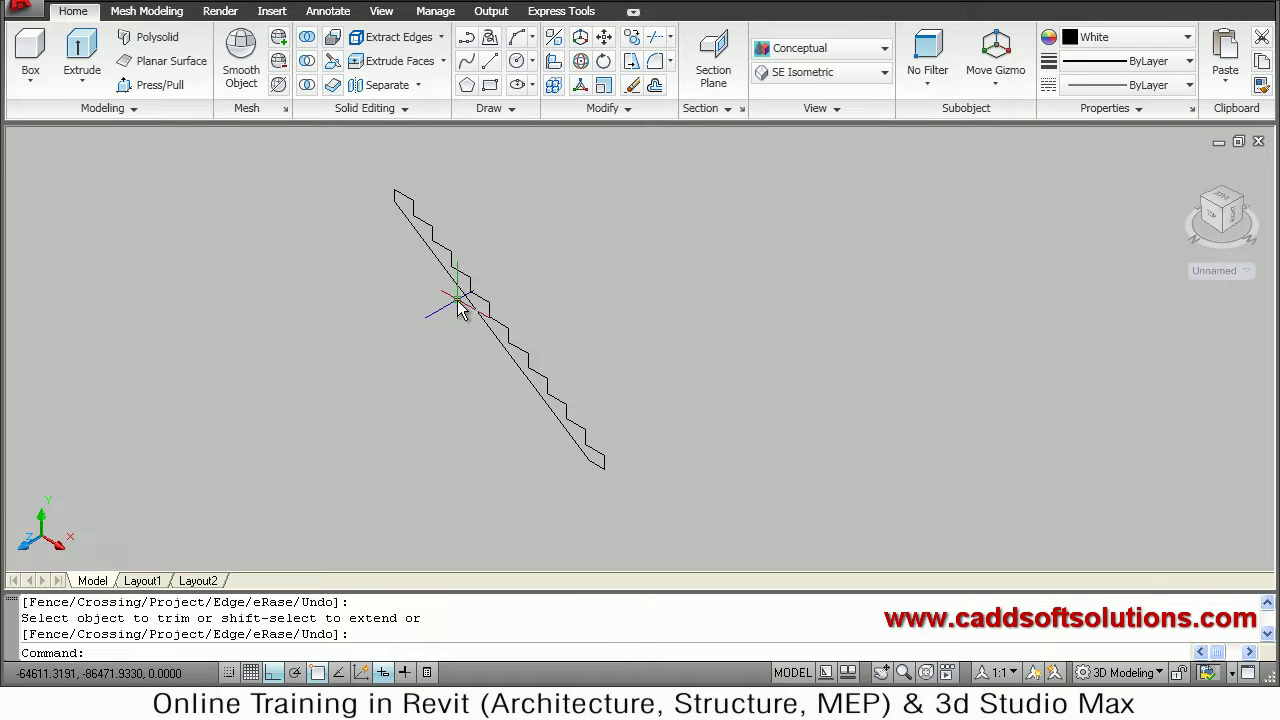
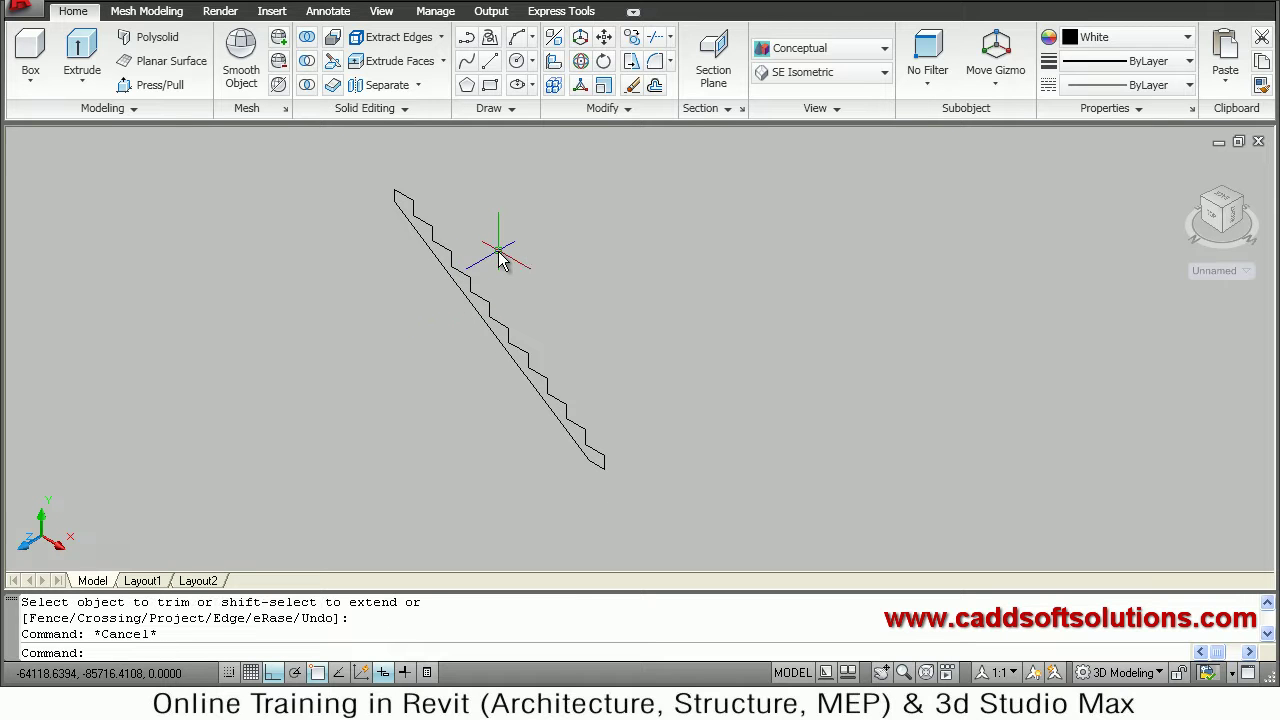
type("o")
key("Return")
left_click(618, 147)
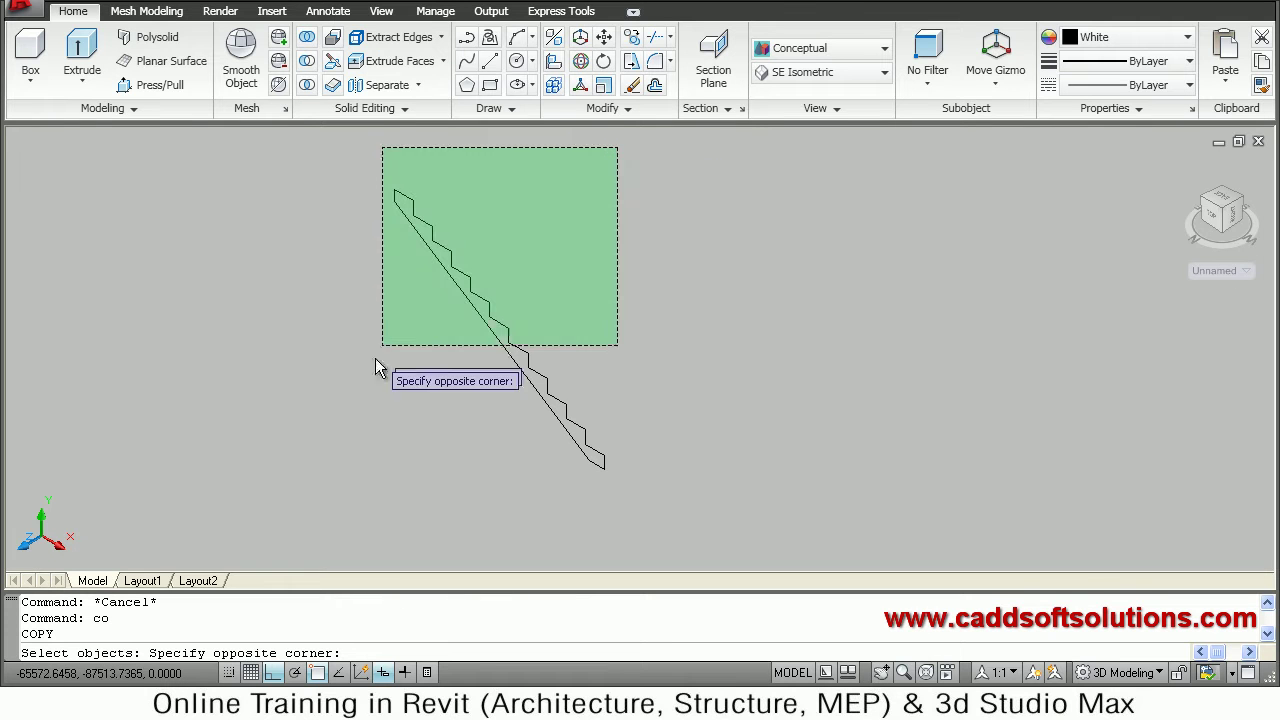
left_click(357, 477)
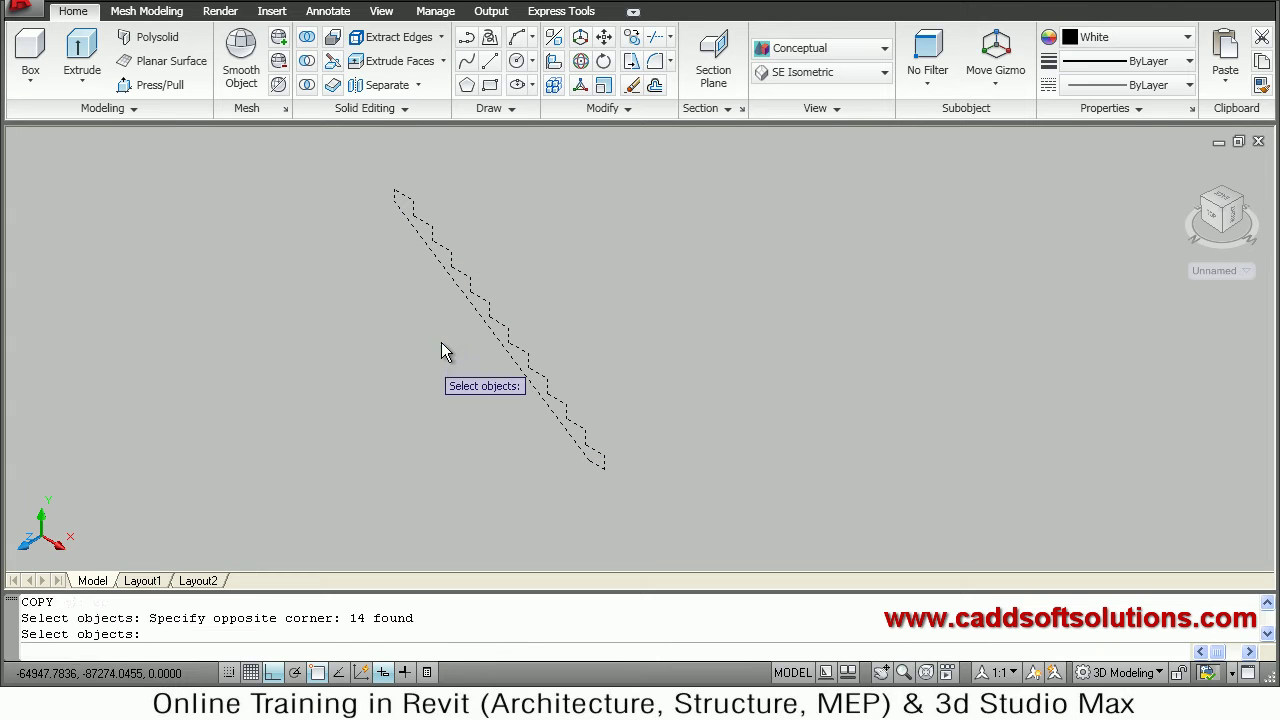
key("Return")
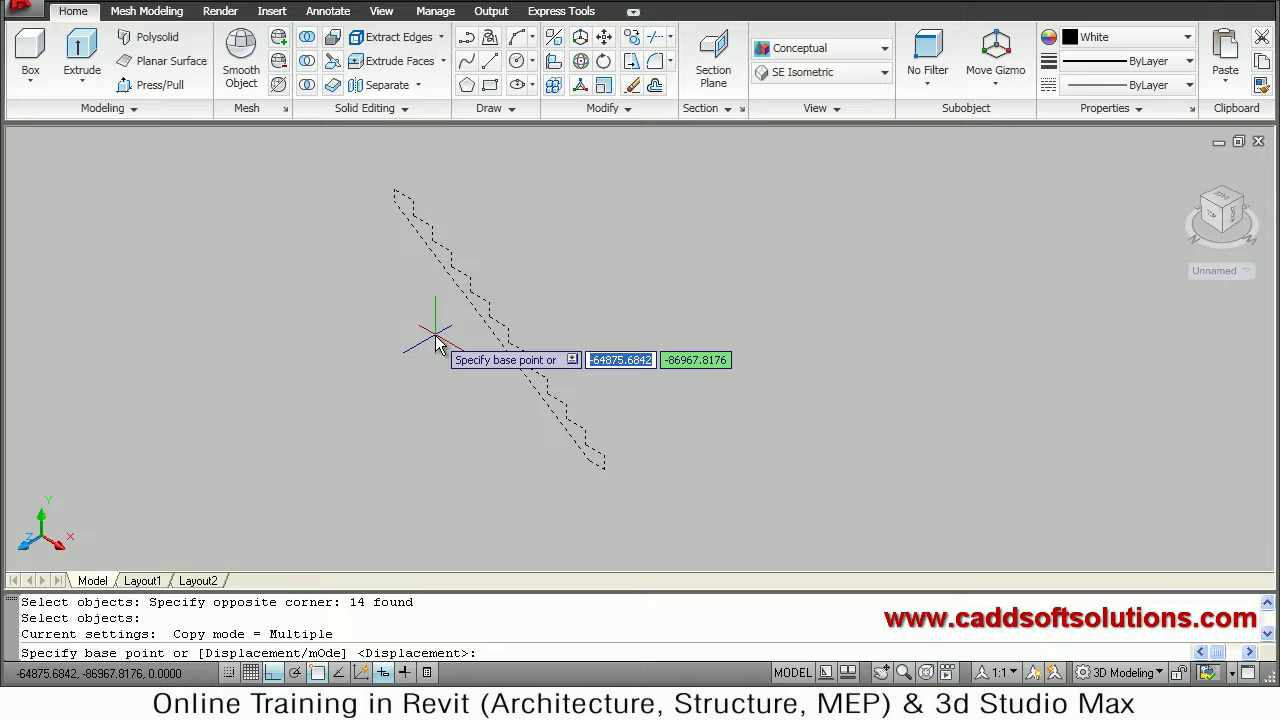
key("Escape")
Press/Pull the closed stair profile into a solid flight 1000 units wide
scroll(483, 192, "up", 3)
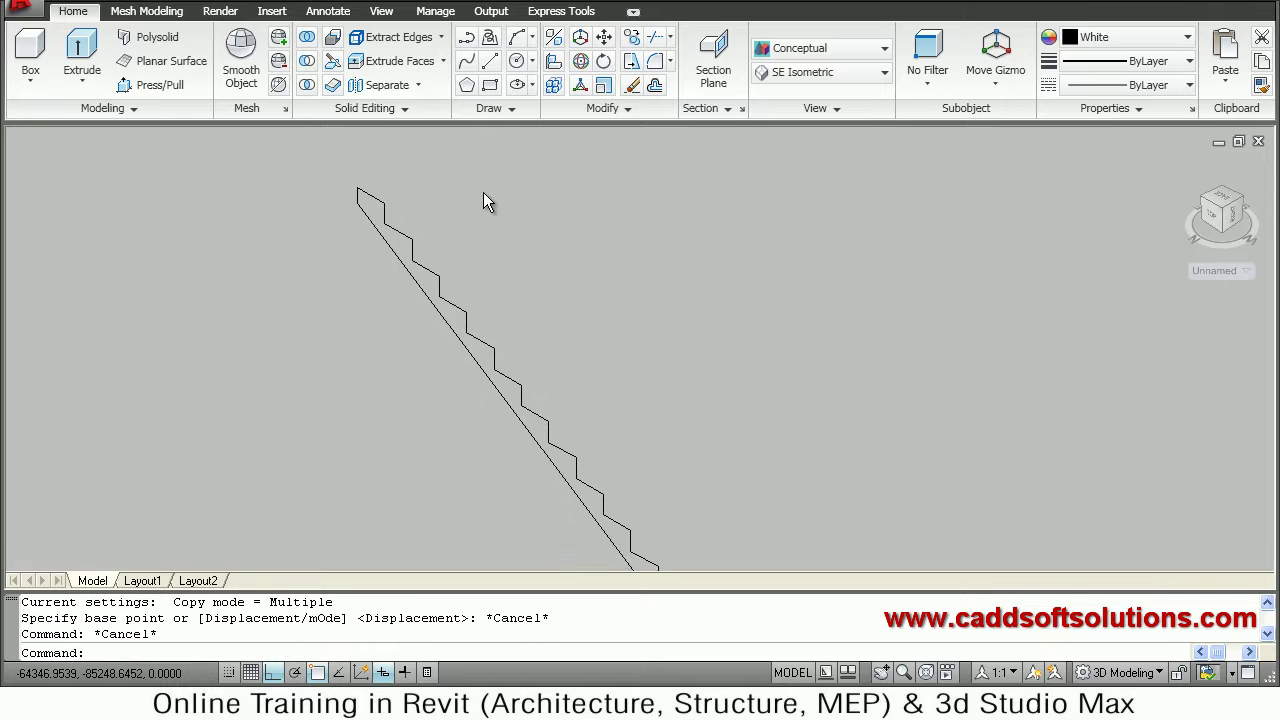
scroll(476, 320, "down", 2)
middle_click_drag(486, 363, 452, 306)
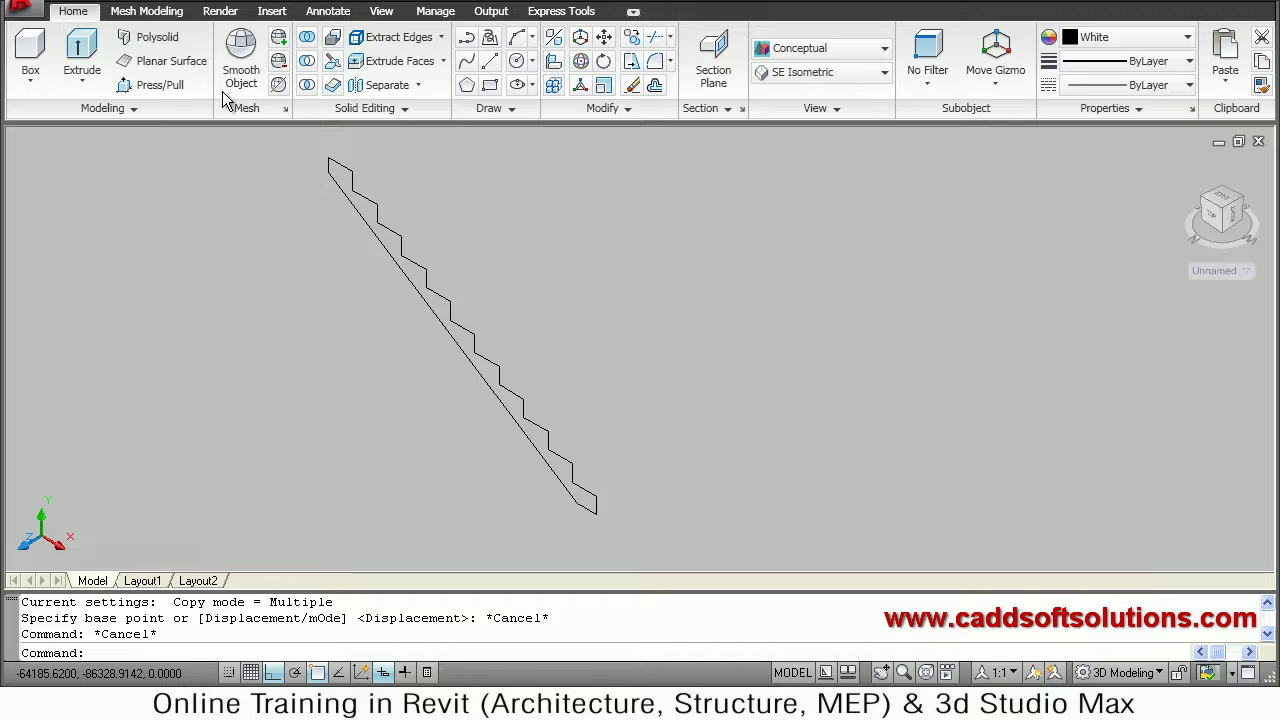
left_click(150, 88)
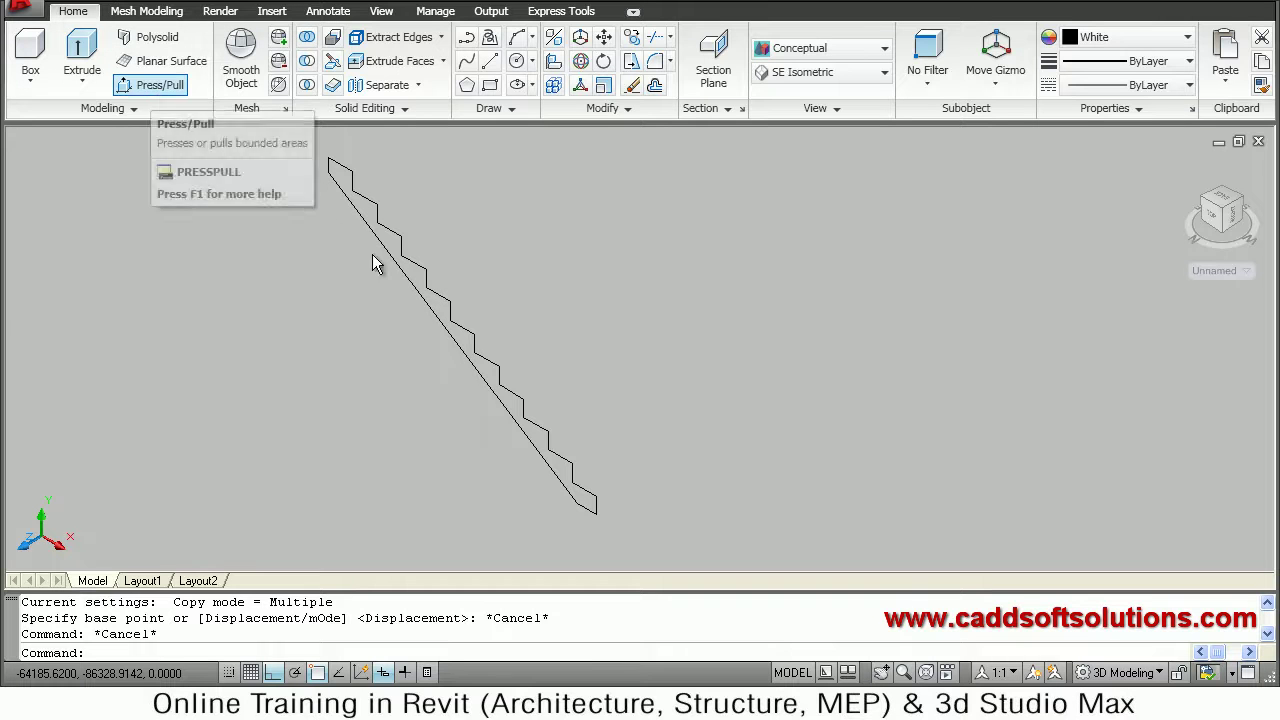
left_click(467, 355)
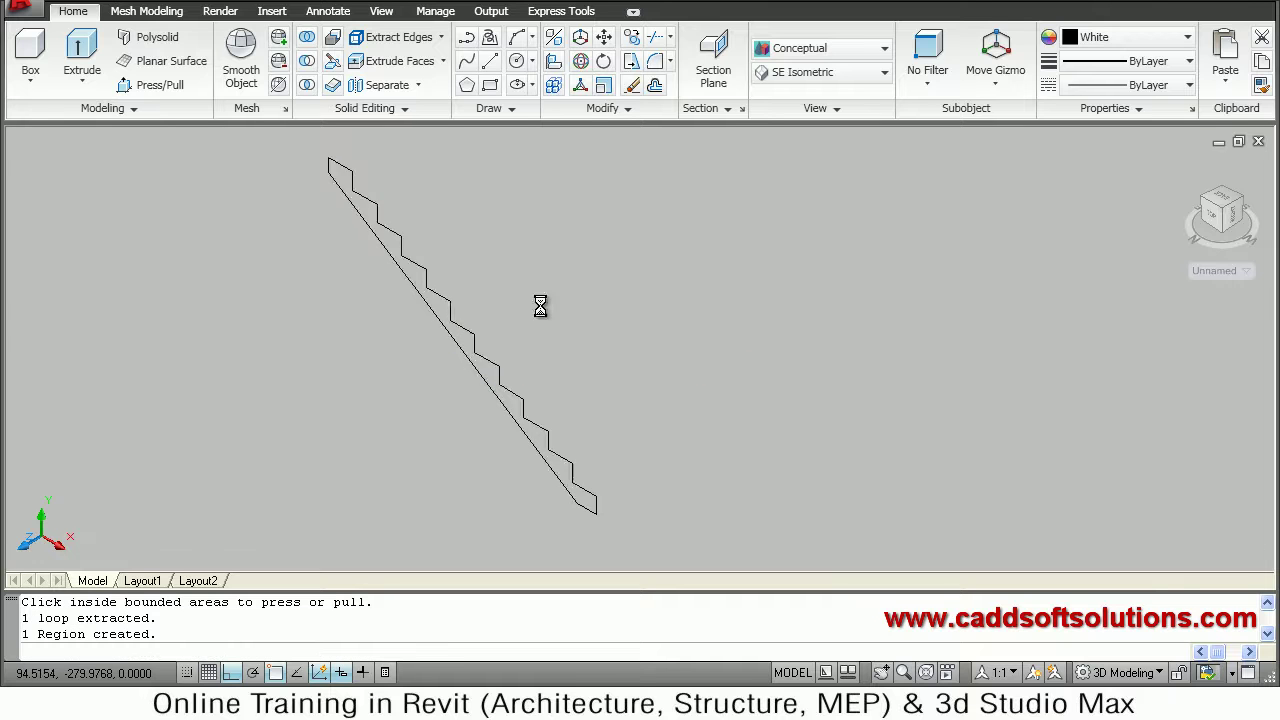
left_click(627, 272)
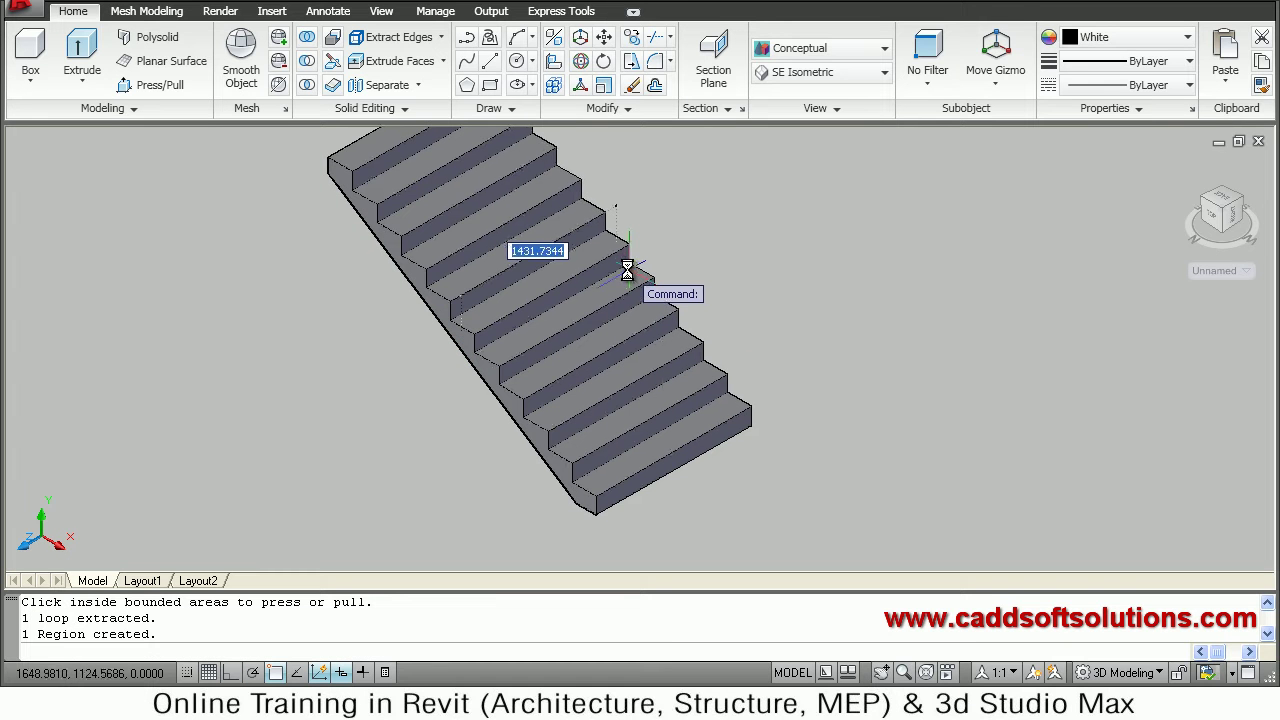
type("1000")
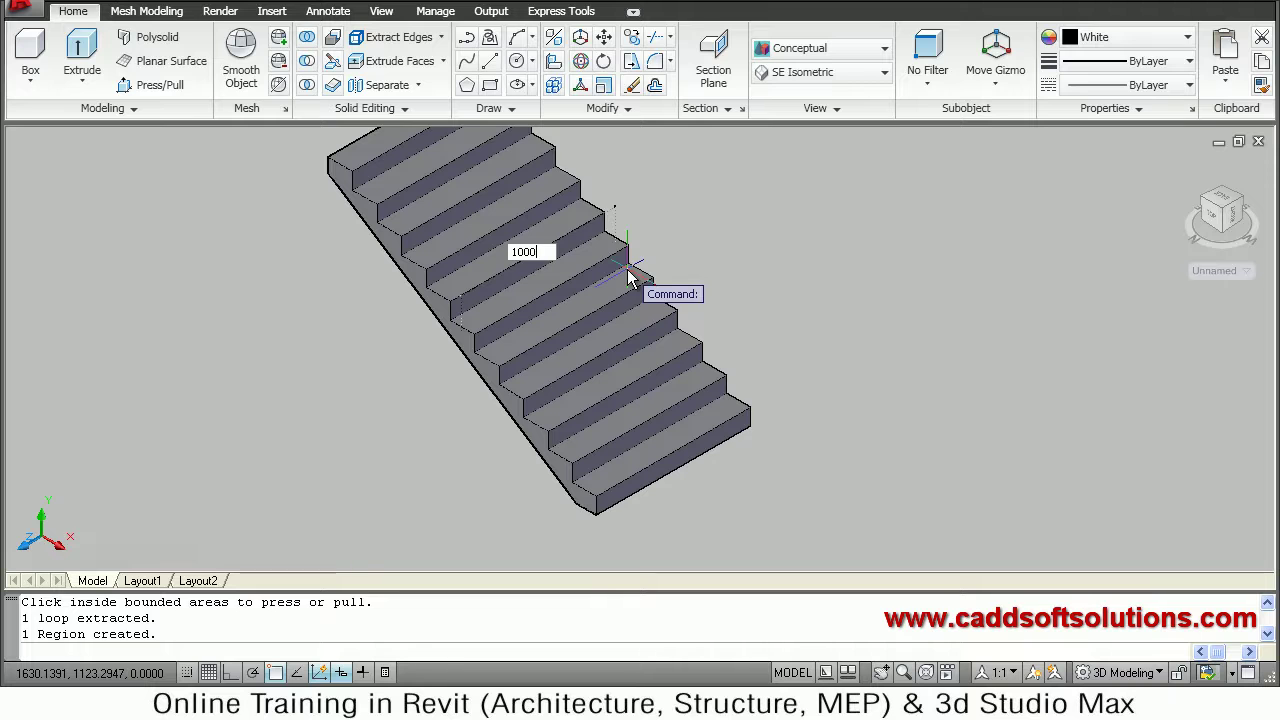
key("Return")
Copy the solid stair flight sideways along its width direction, leaving a gap between the two parallel flights
middle_click_drag(670, 368, 722, 420)
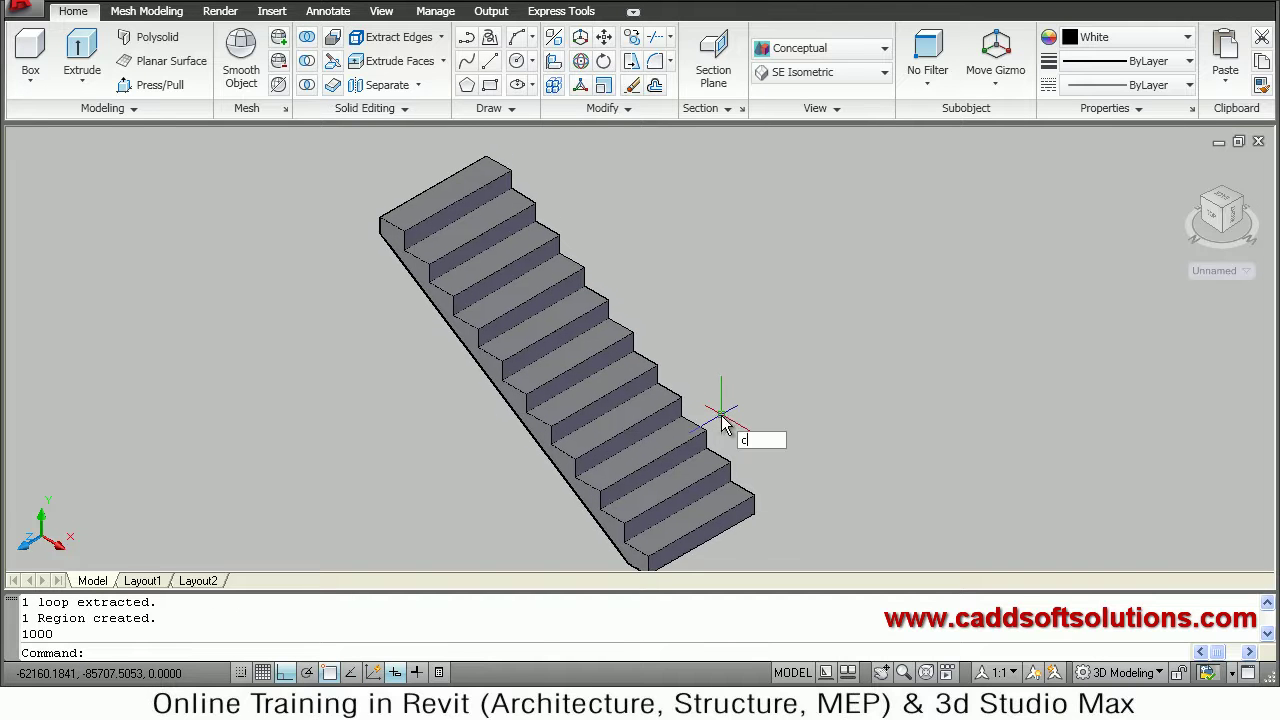
type("co")
key("Return")
left_click(612, 439)
key("Return")
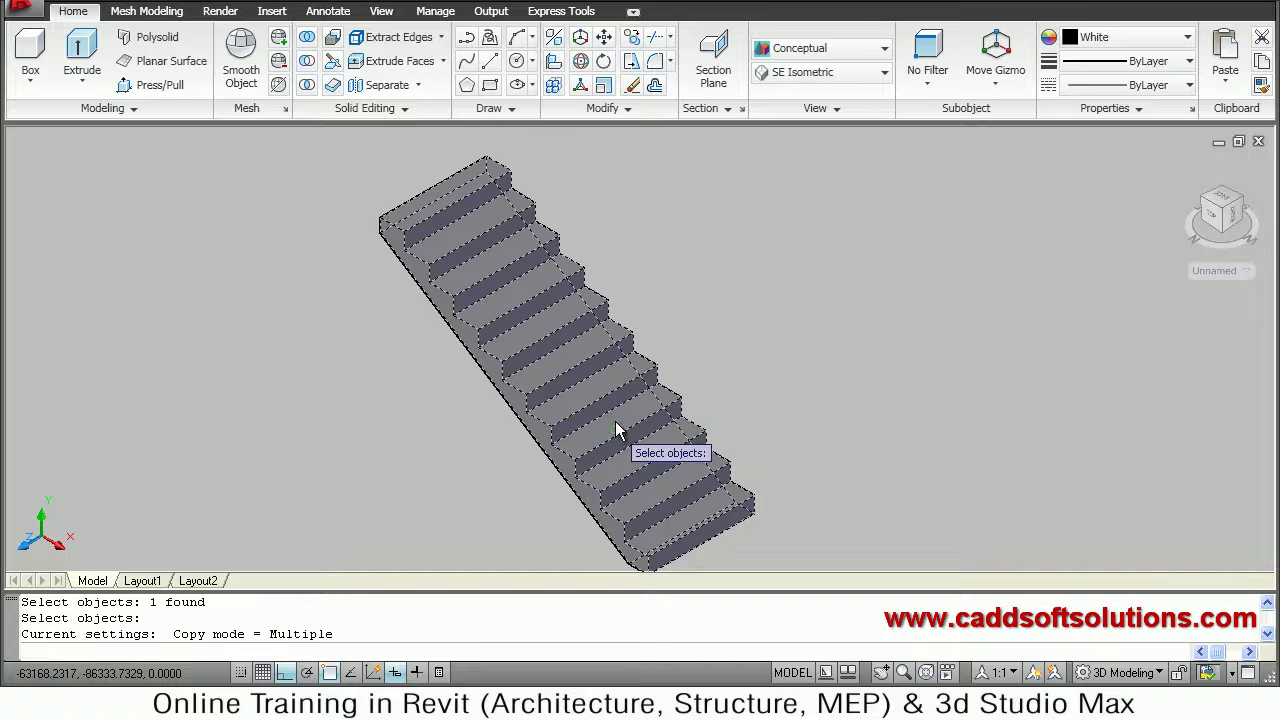
left_click(567, 360)
left_click(360, 466)
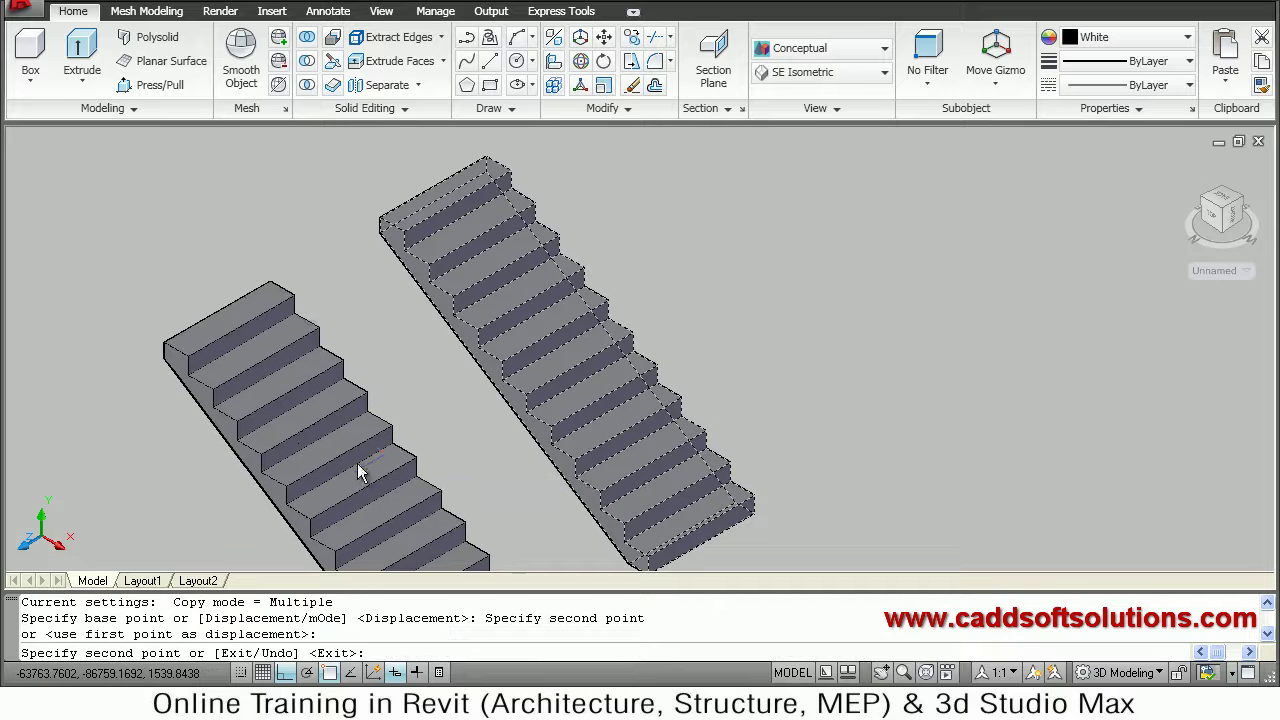
key("Escape")
key("Escape")
Rotate the copied stair flight 180° about its vertical axis with the Rotate Gizmo
scroll(448, 285, "down", 2)
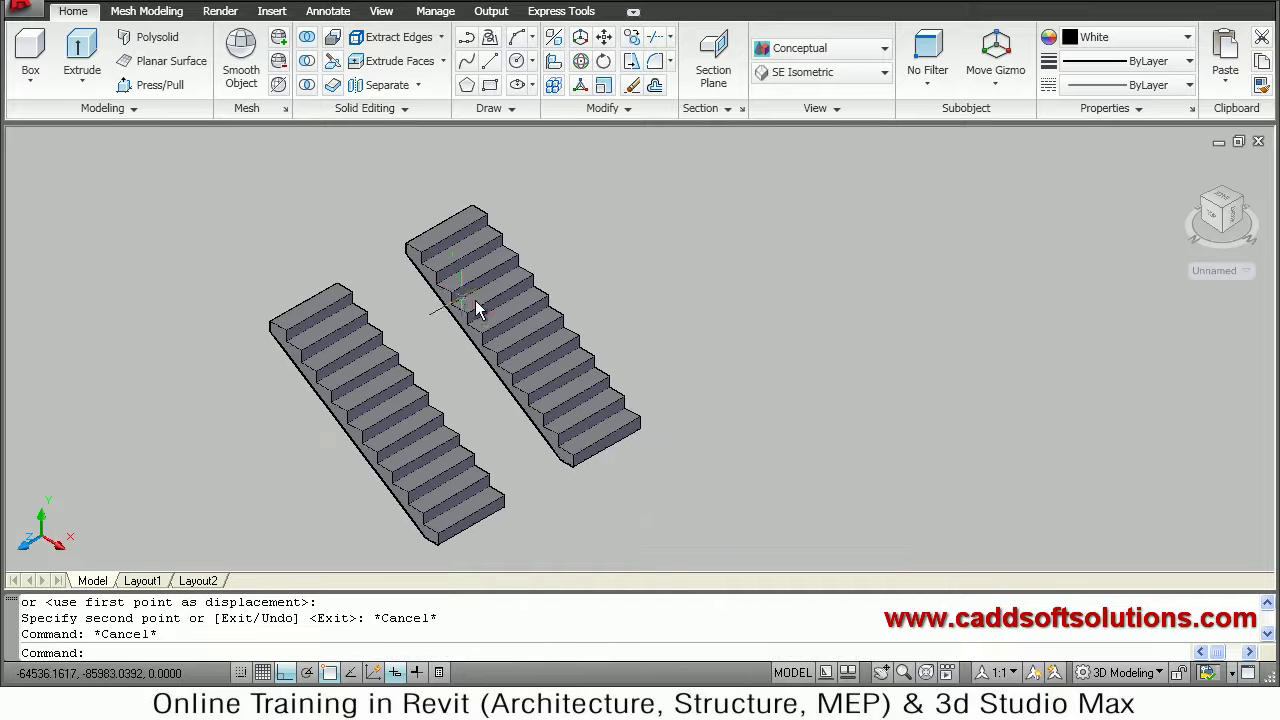
middle_click_drag(511, 310, 541, 312)
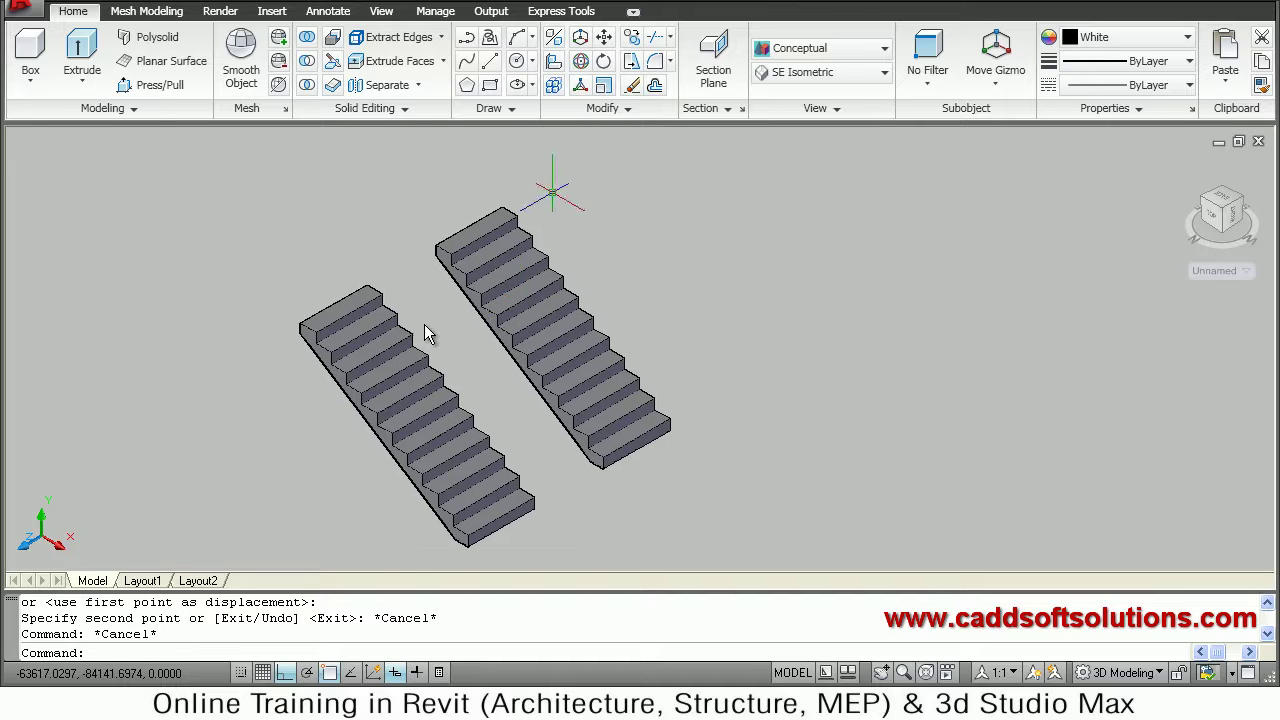
left_click(410, 447)
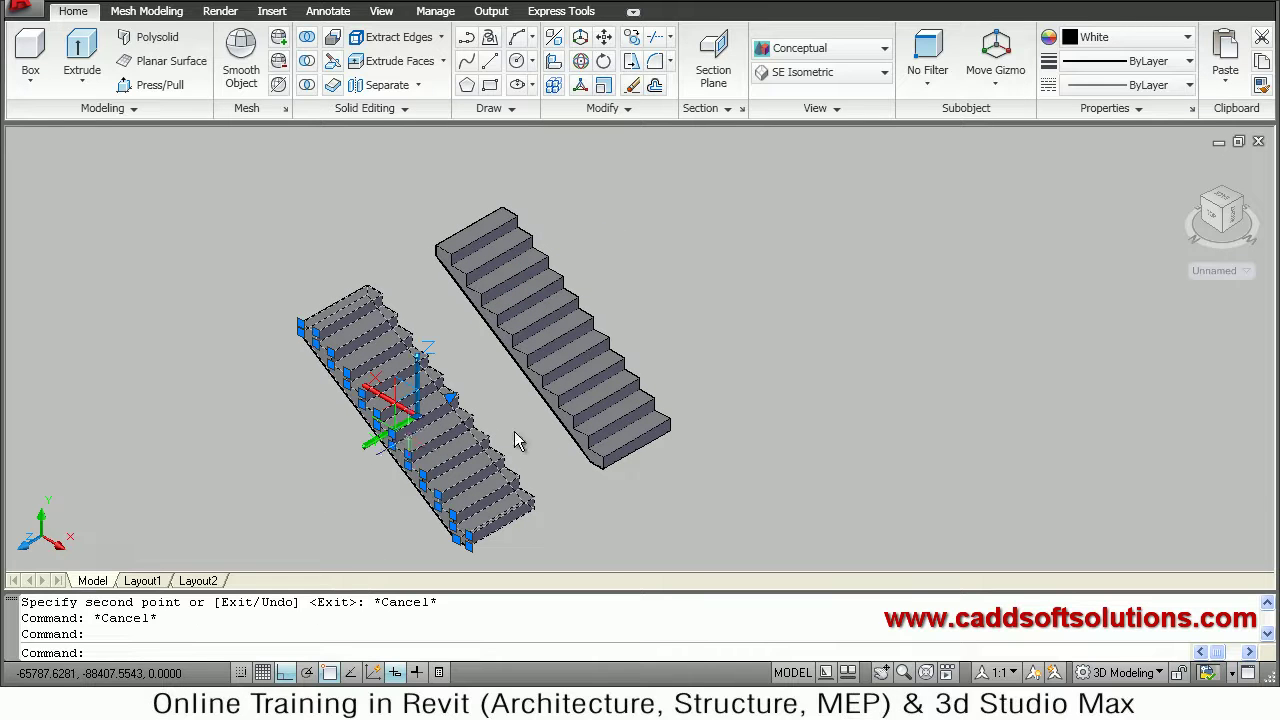
left_click(996, 86)
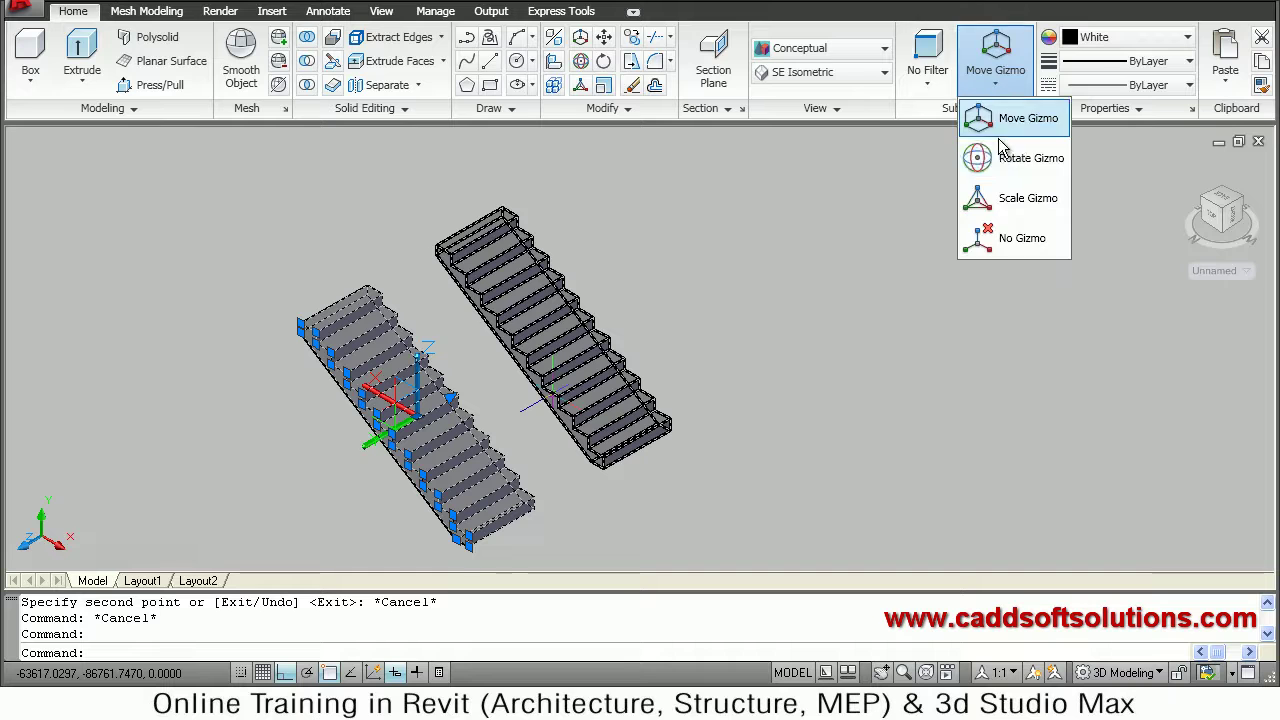
left_click(1003, 162)
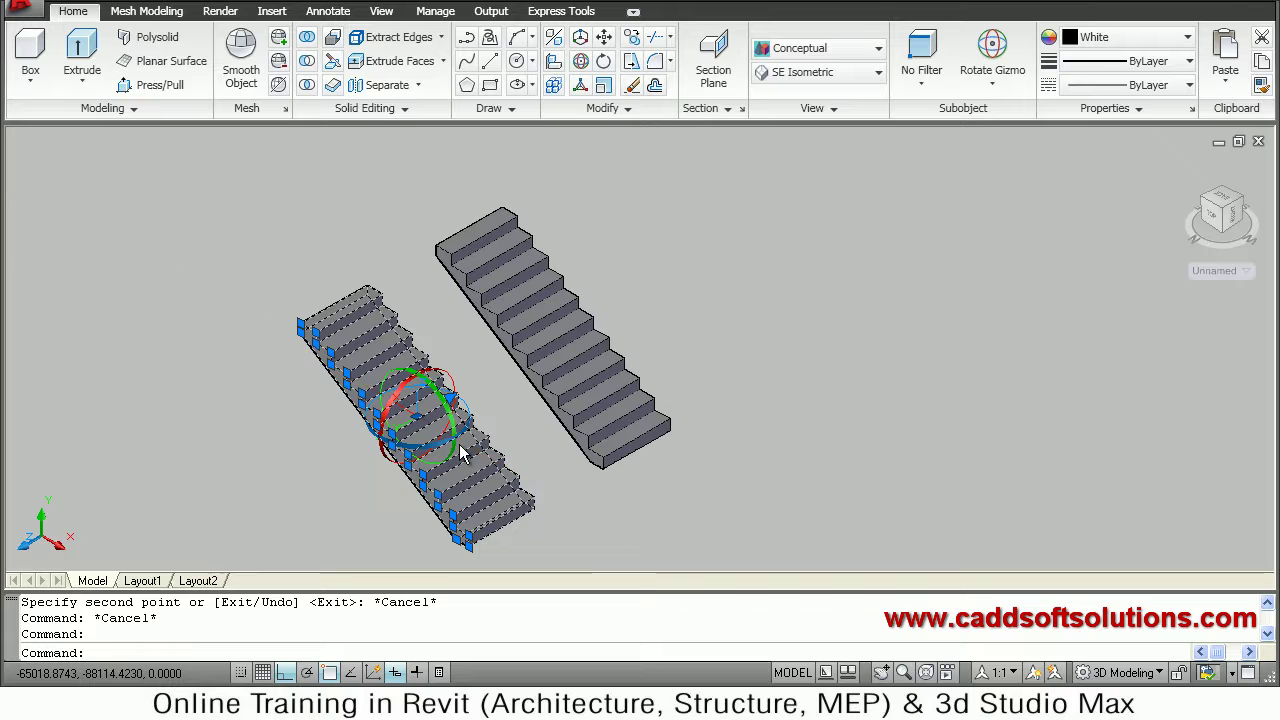
scroll(442, 450, "up", 2)
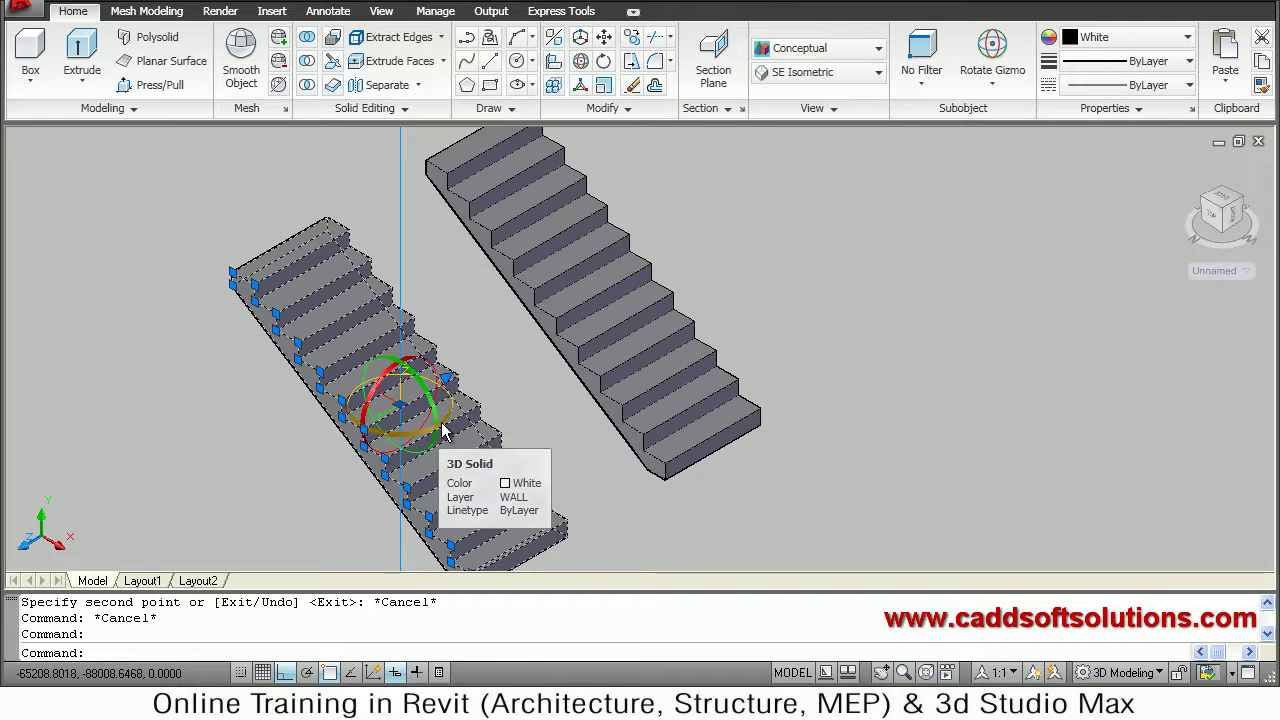
left_click(445, 432)
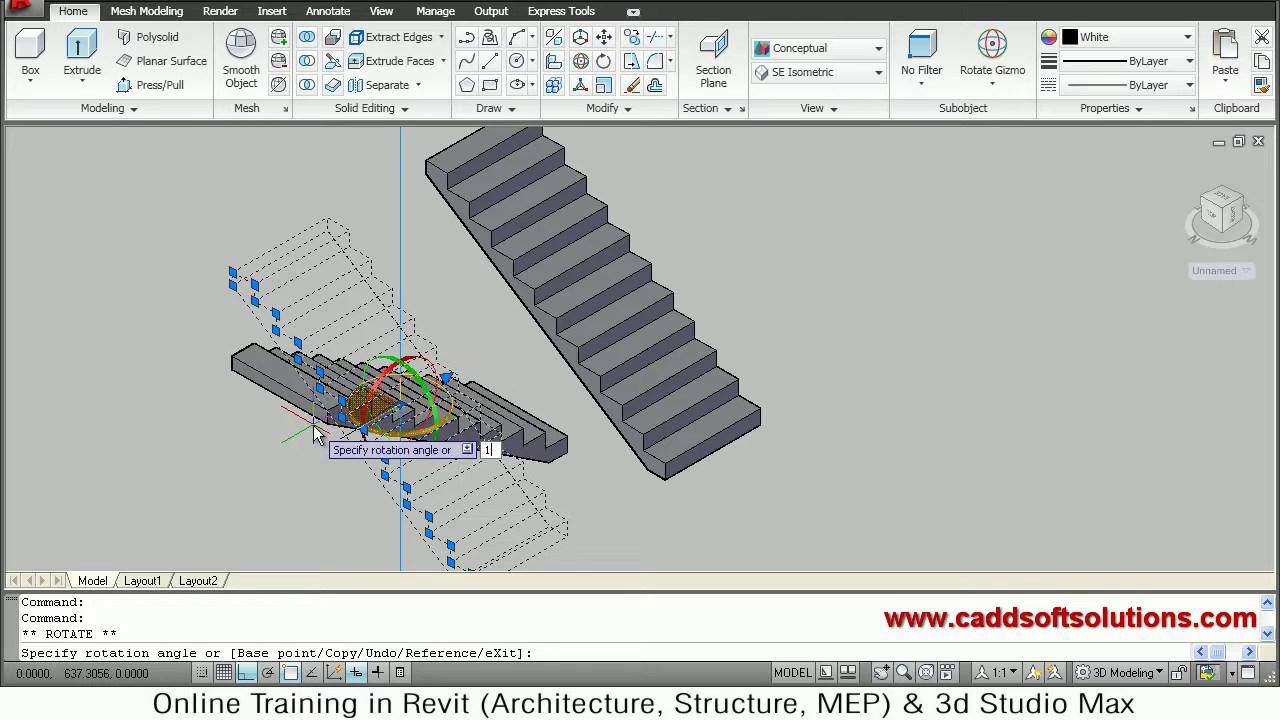
type("180")
key("Return")
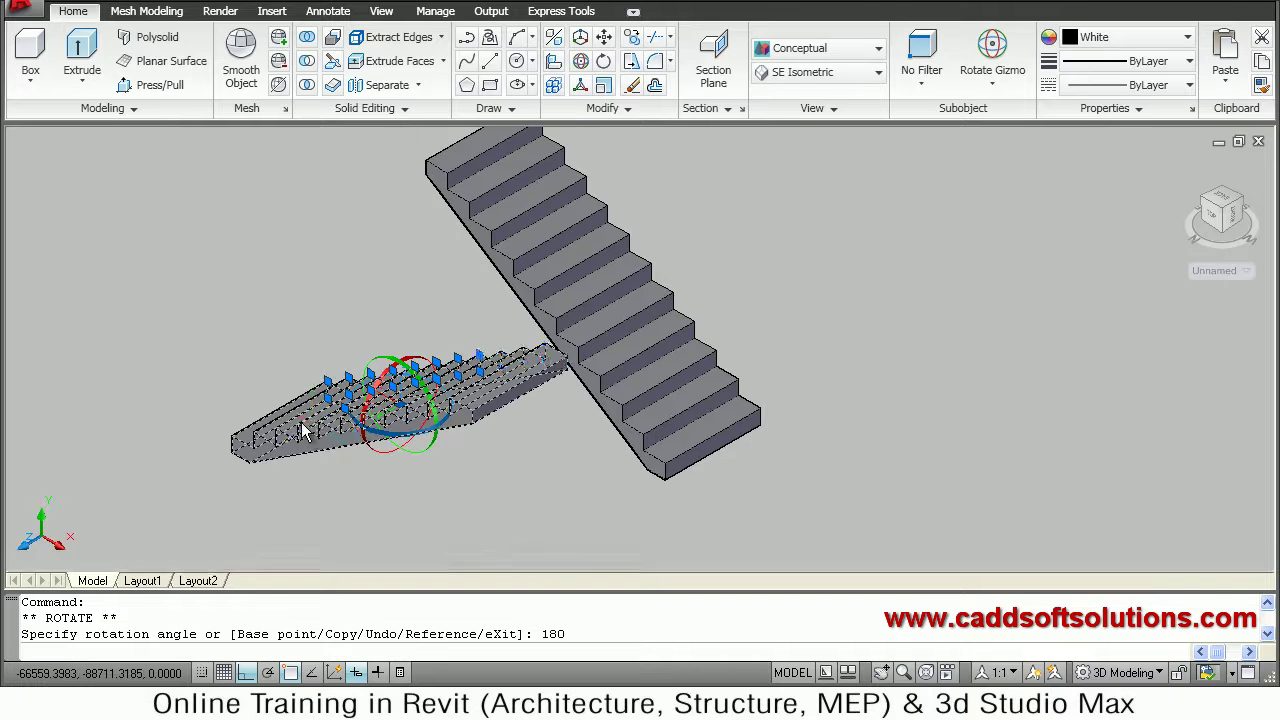
key("Escape")
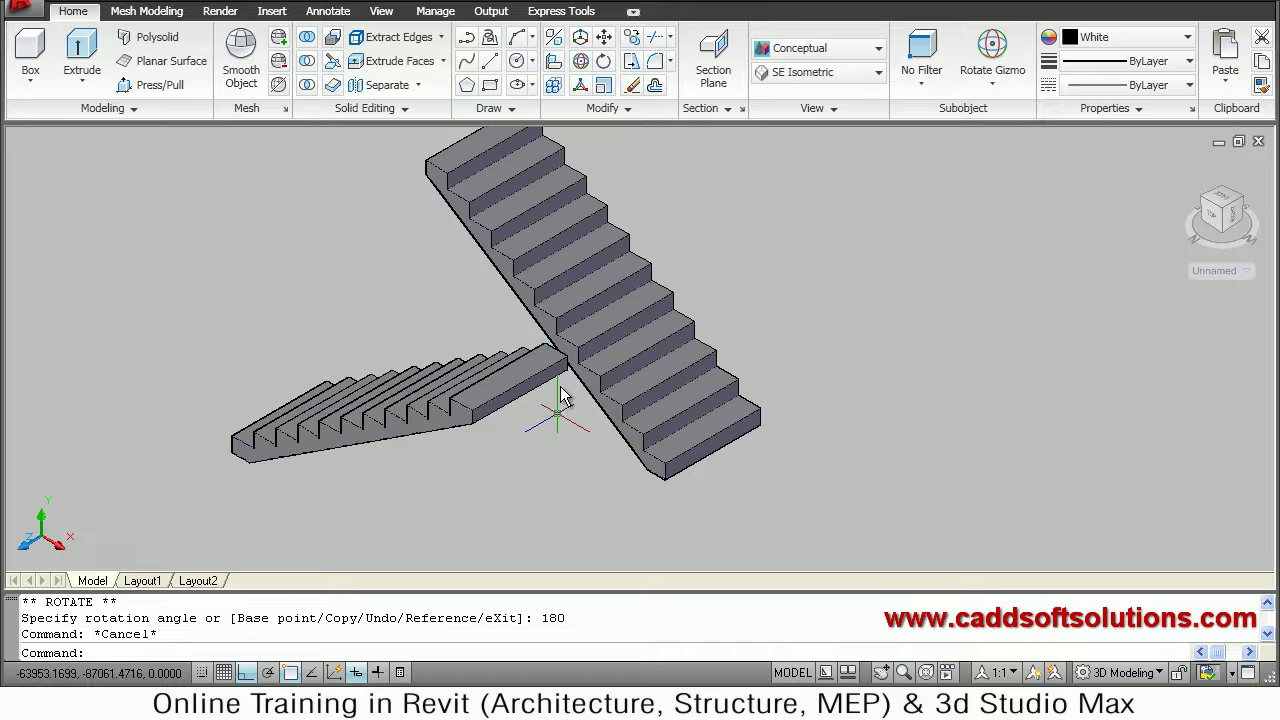
scroll(560, 390, "down", 2)
middle_click_drag(640, 383, 623, 411)
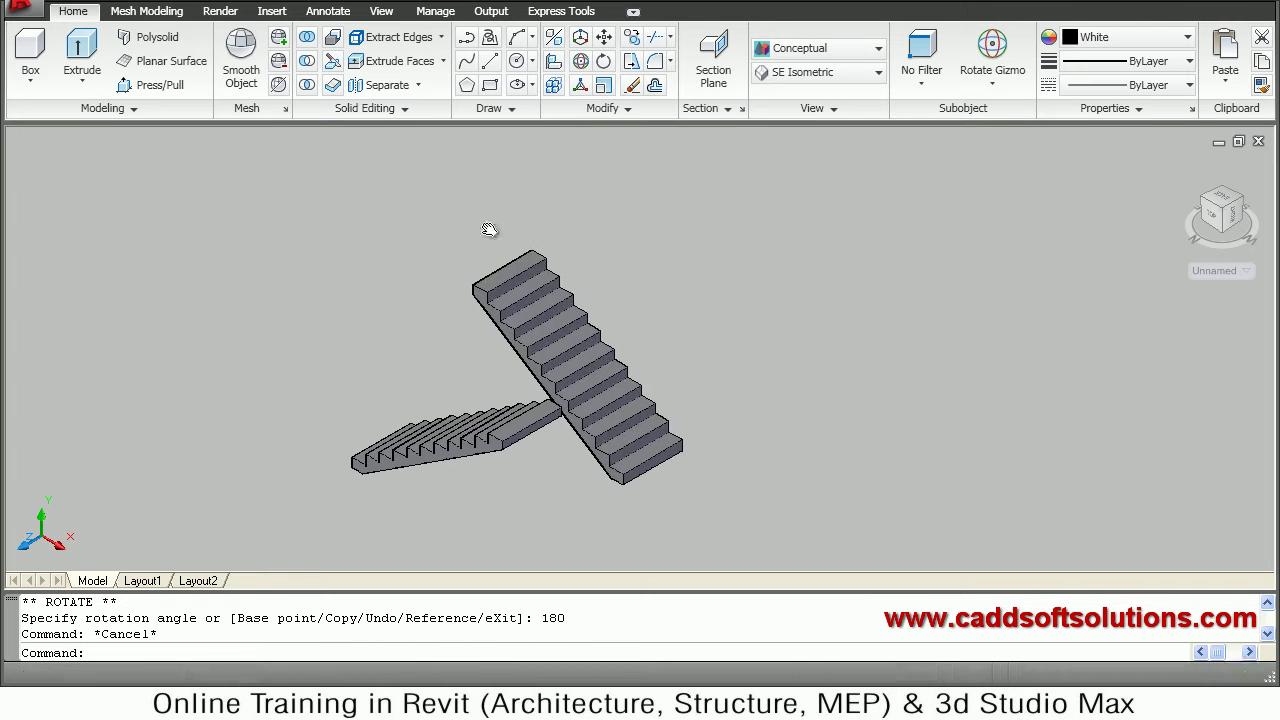
scroll(460, 225, "up", 2)
scroll(464, 240, "up", 1)
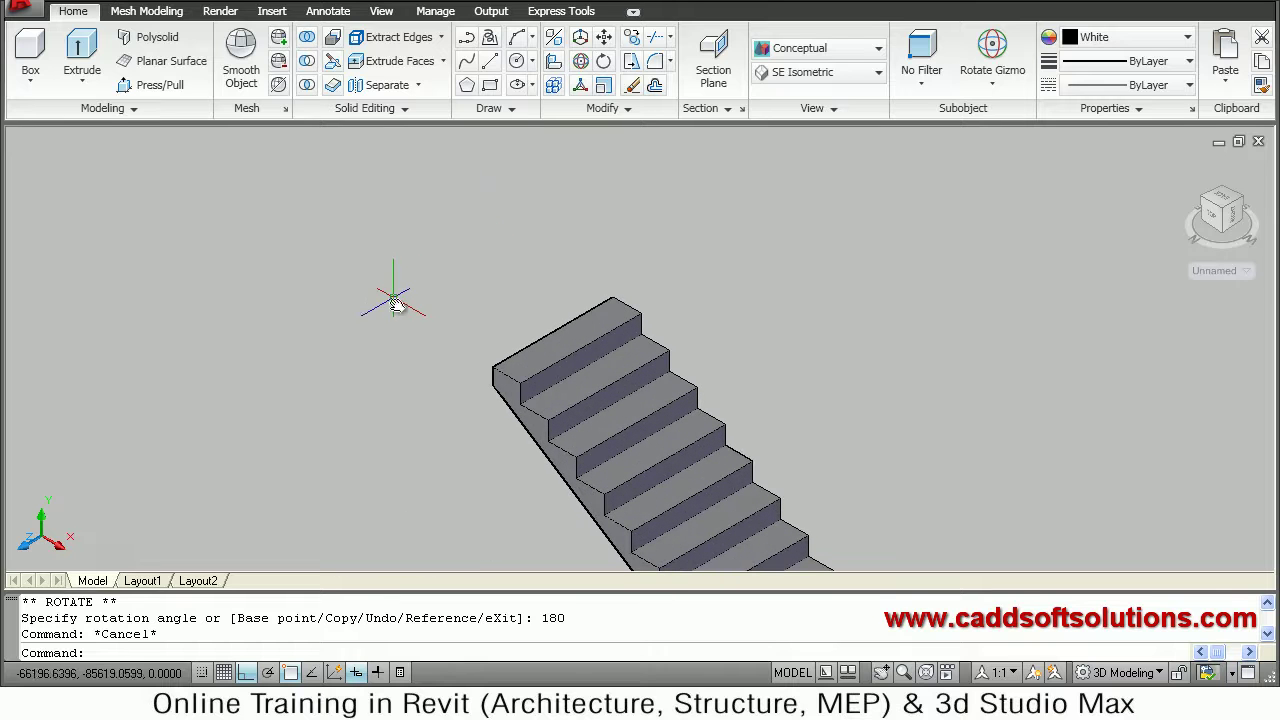
scroll(415, 319, "down", 3)
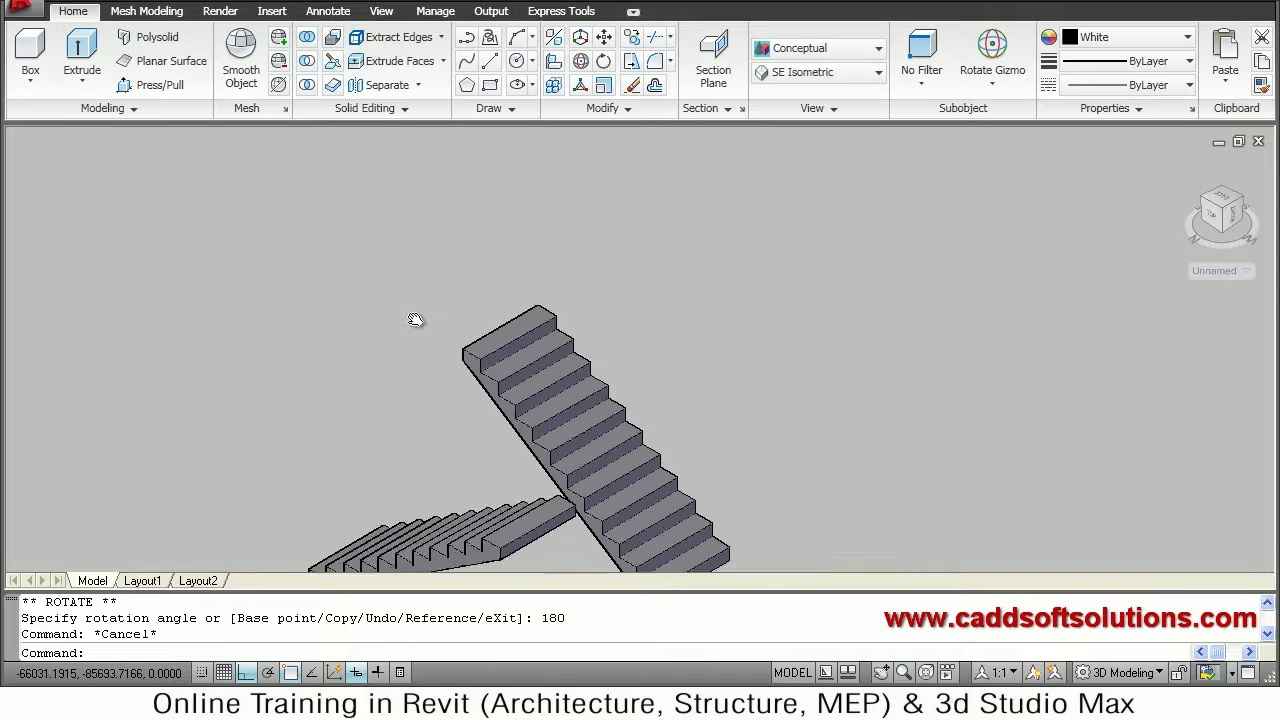
middle_click_drag(477, 327, 457, 337)
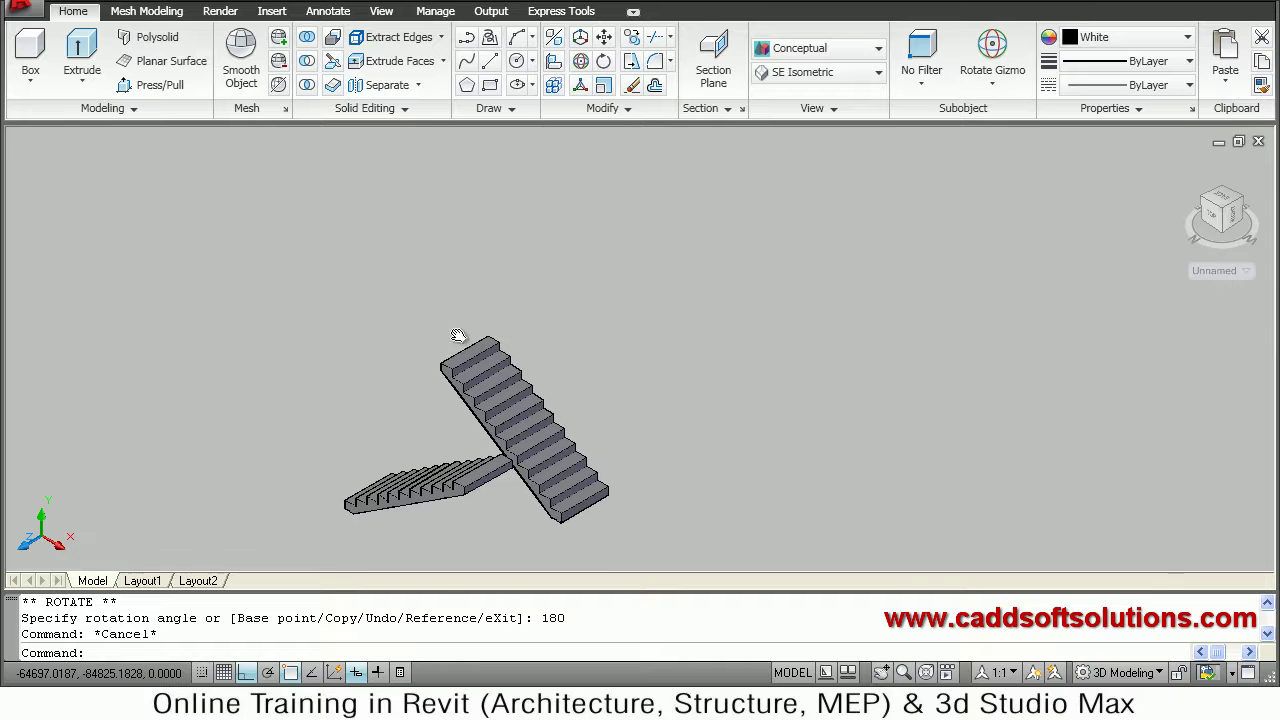
left_click(388, 14)
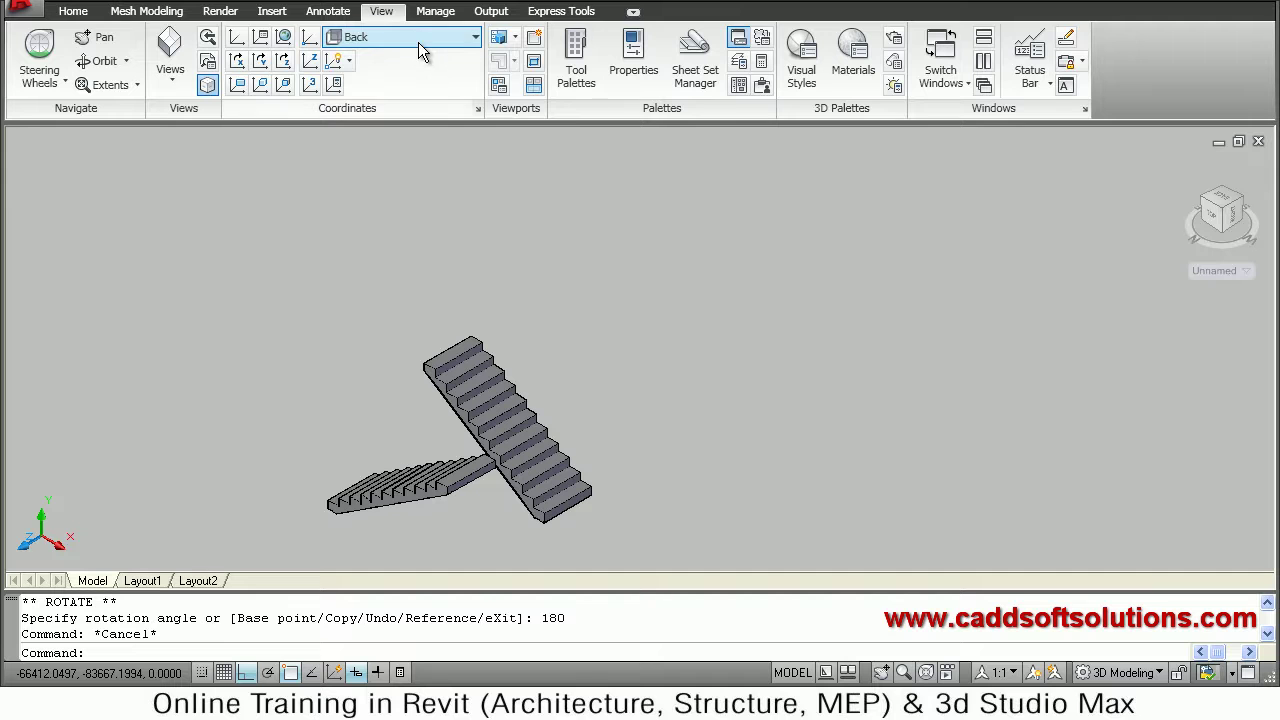
left_click(22, 10)
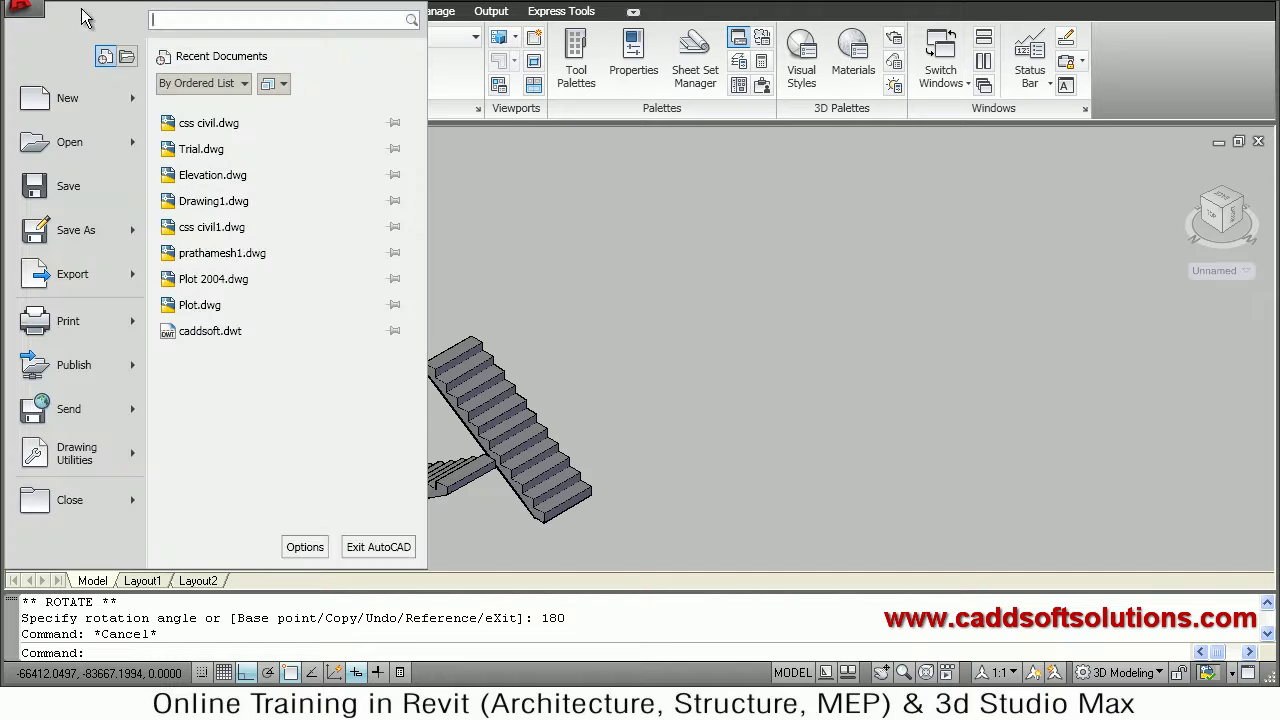
left_click(478, 165)
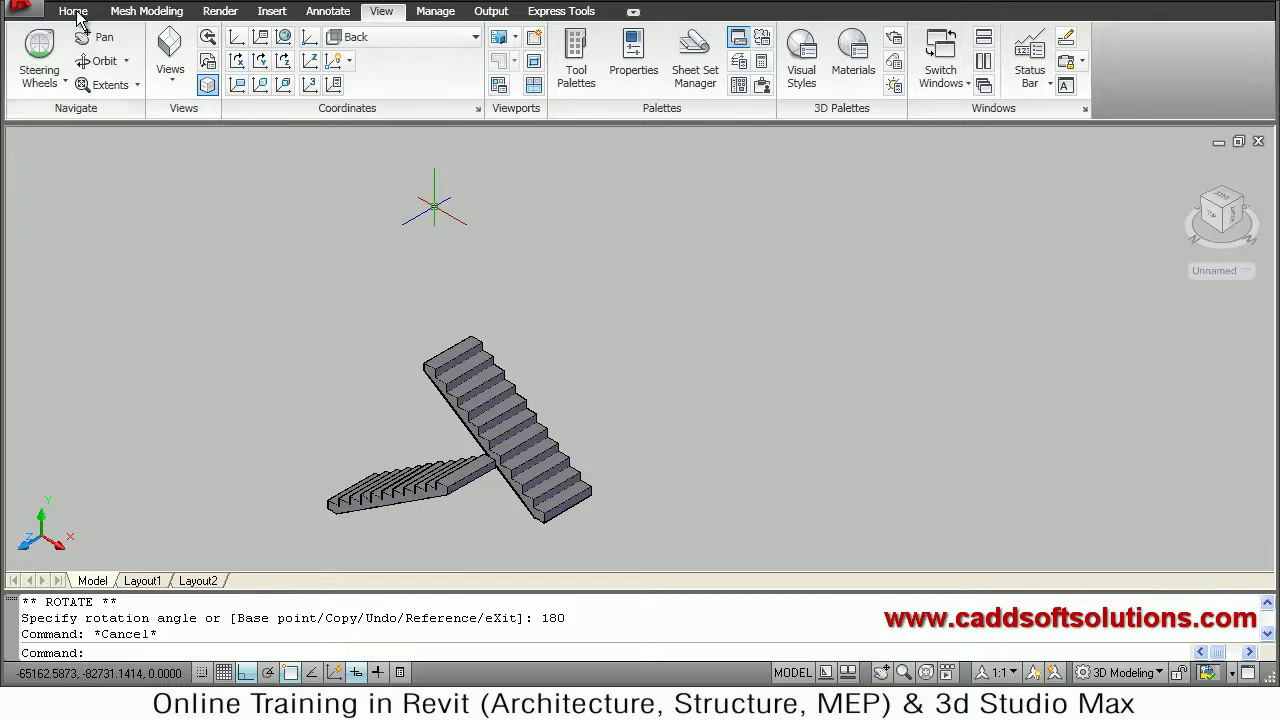
Draw a 1000 by 150 rectangle in the empty space beside the stair flights
left_click(70, 11)
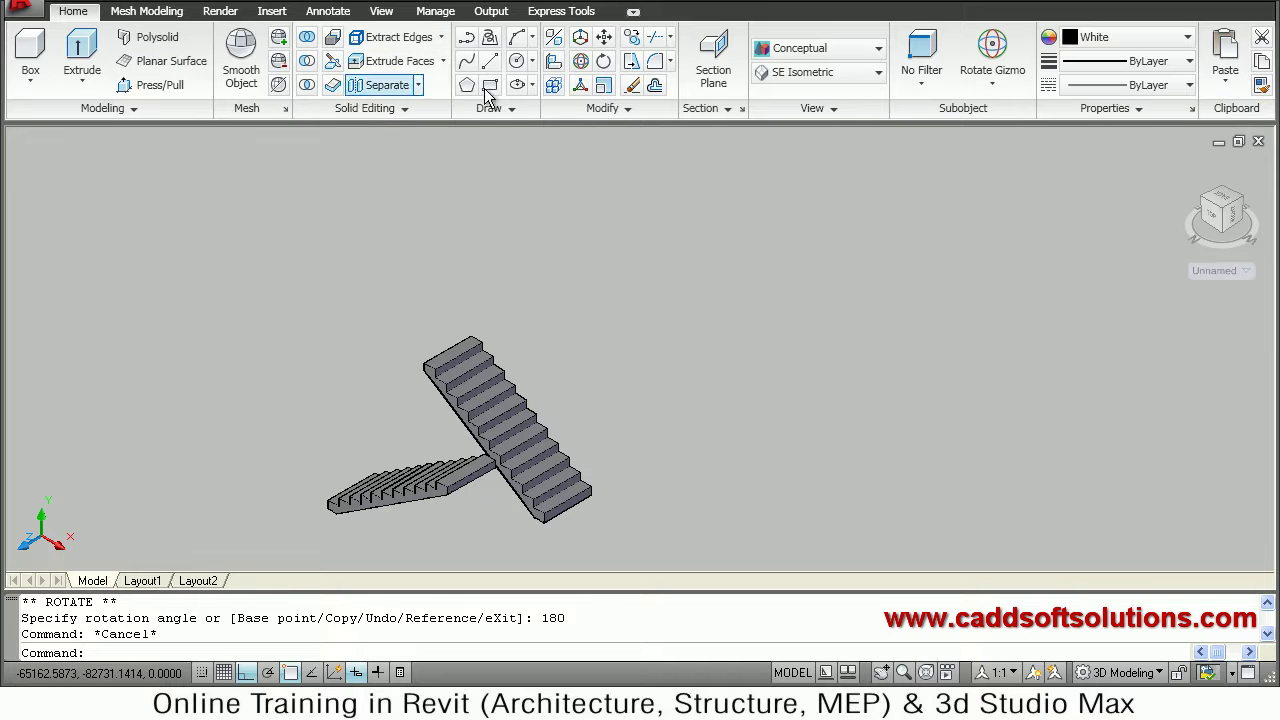
left_click(190, 264)
right_click(320, 232)
left_click(375, 357)
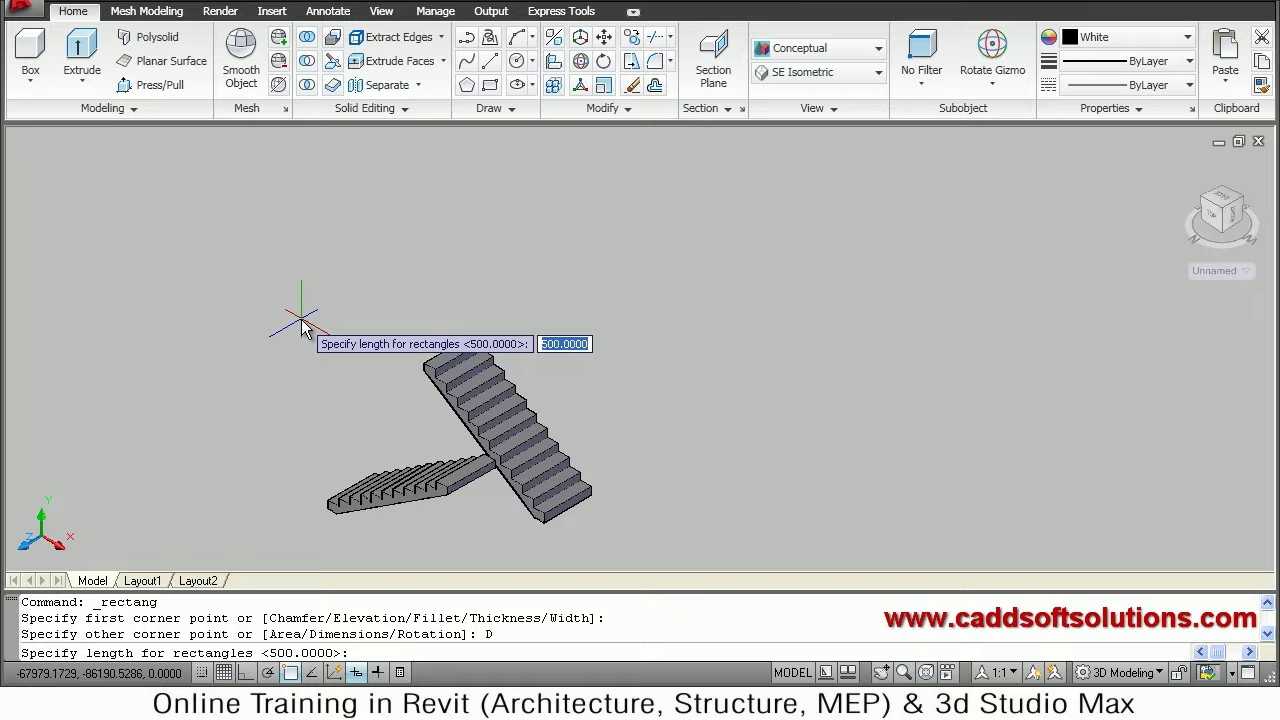
key("Return")
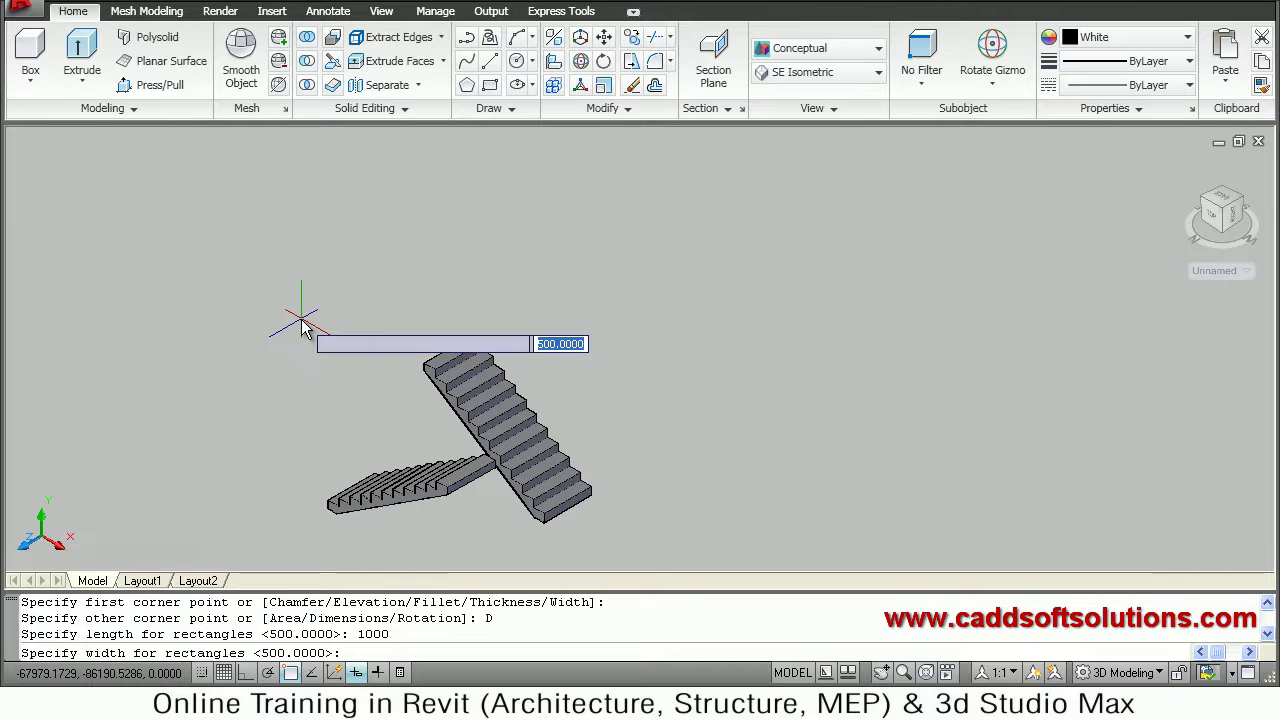
key("Return")
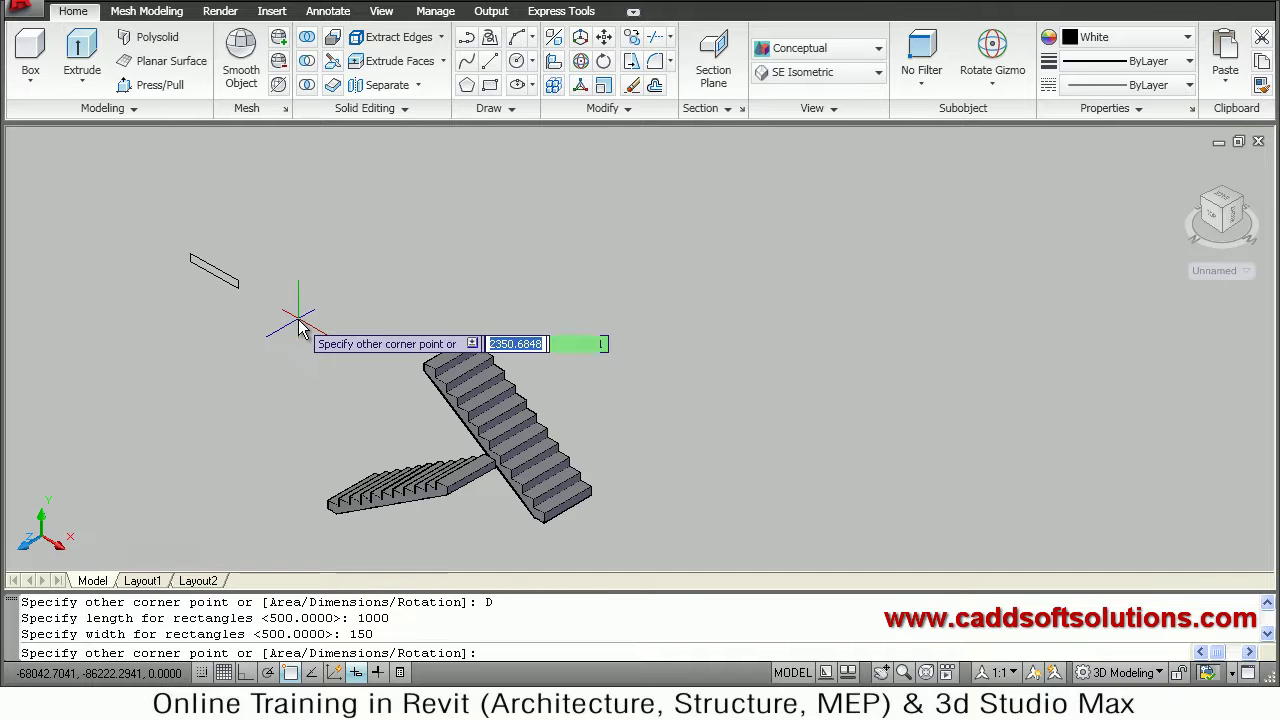
left_click(245, 260)
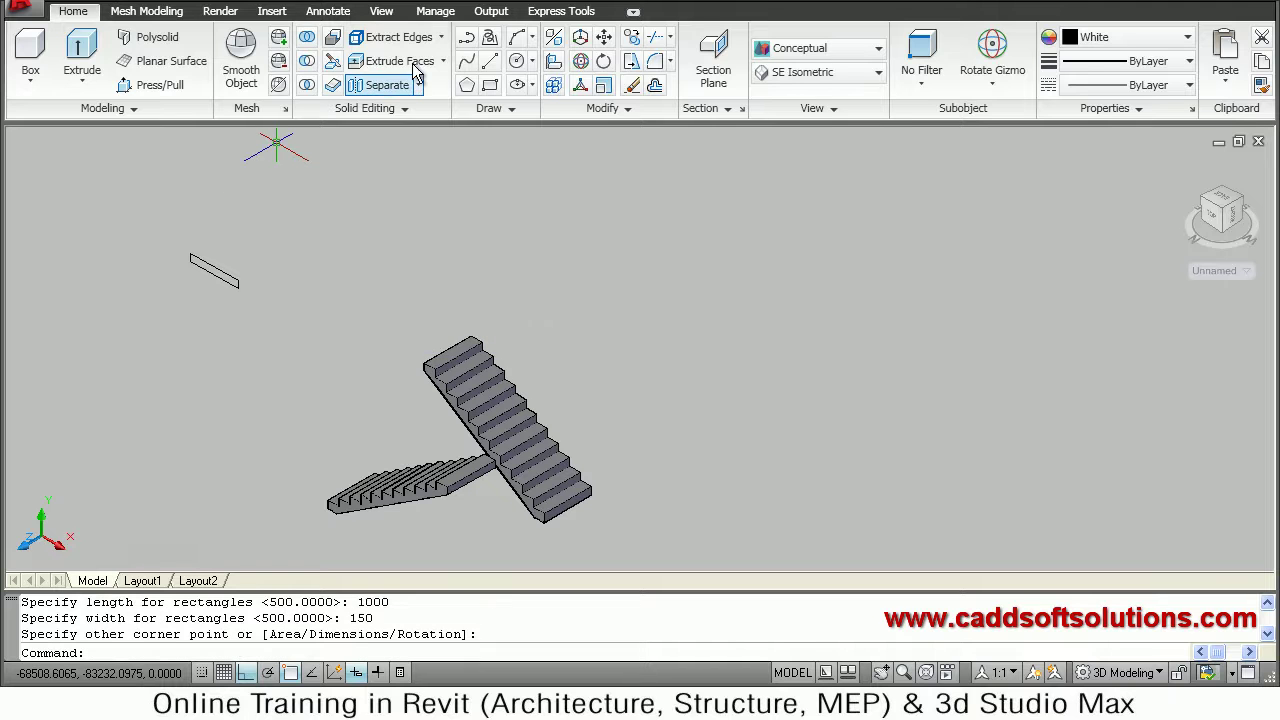
Press/Pull the 1000 by 150 rectangle 2000 units into a solid landing slab
left_click(155, 86)
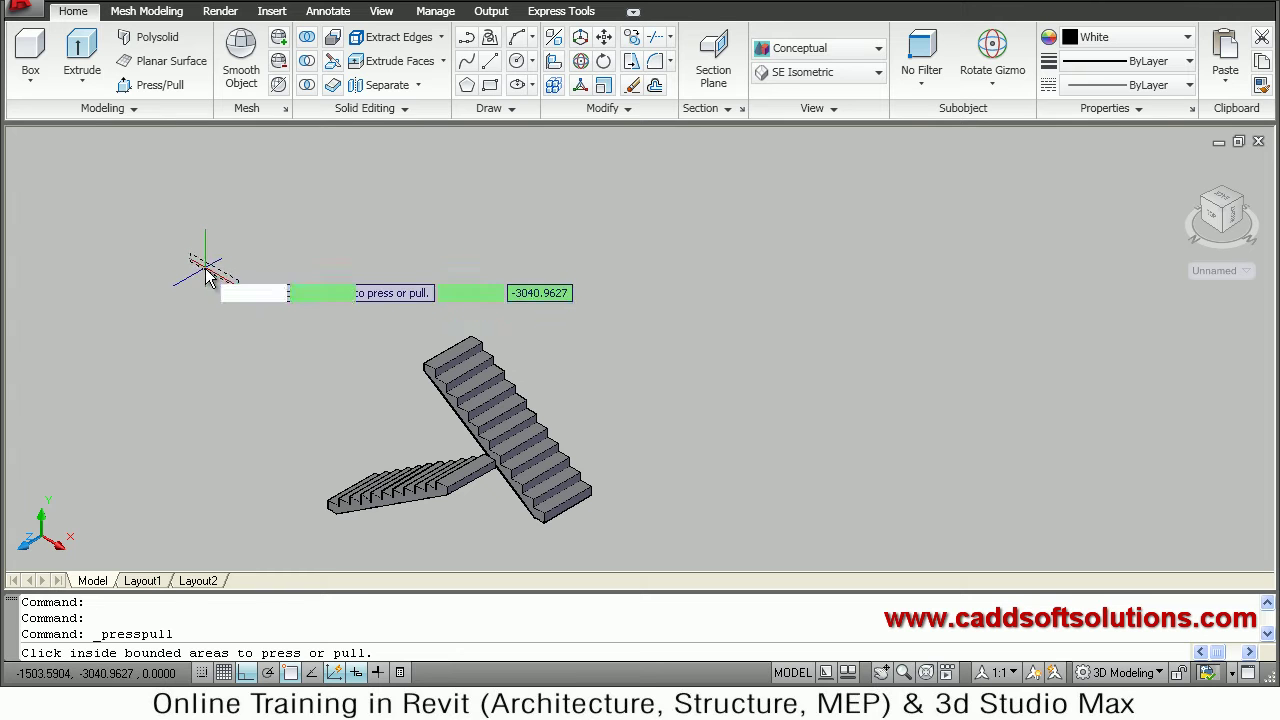
left_click_drag(203, 265, 344, 231)
type("2000")
key("Return")
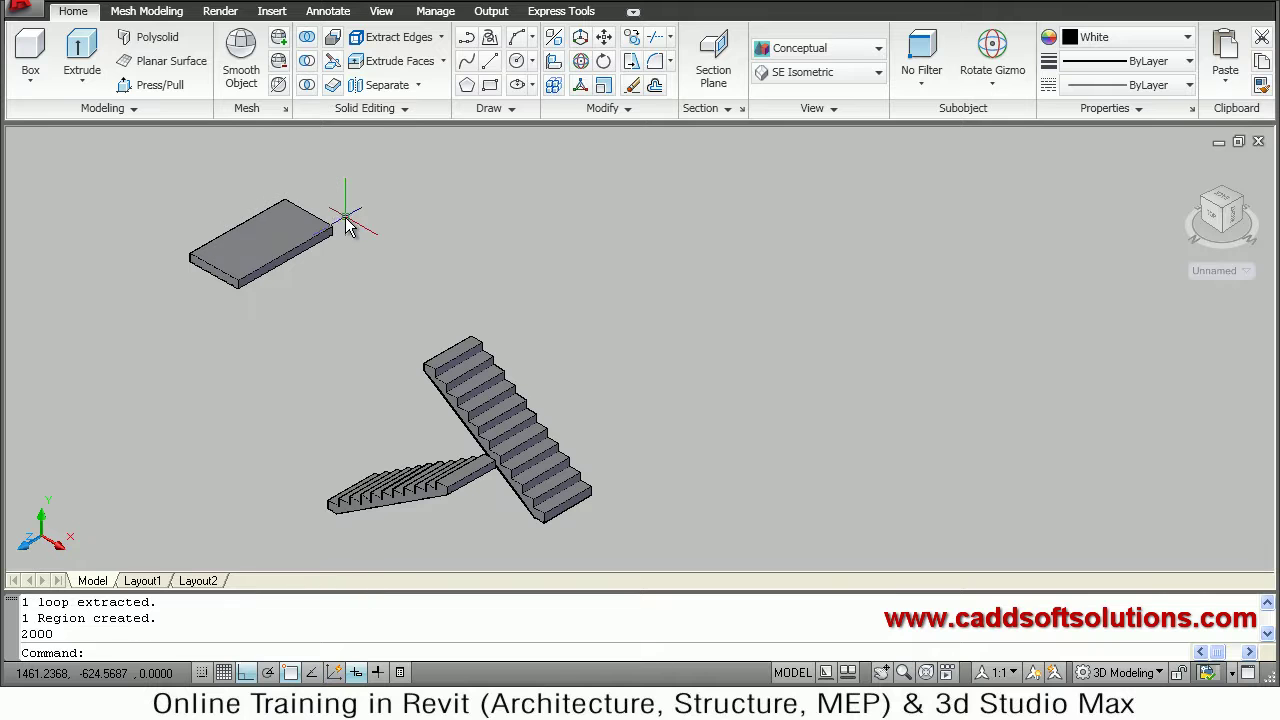
Move the landing slab by its near upper corner onto the head of the first stair flight, with Ortho turned off
type("m")
key("Return")
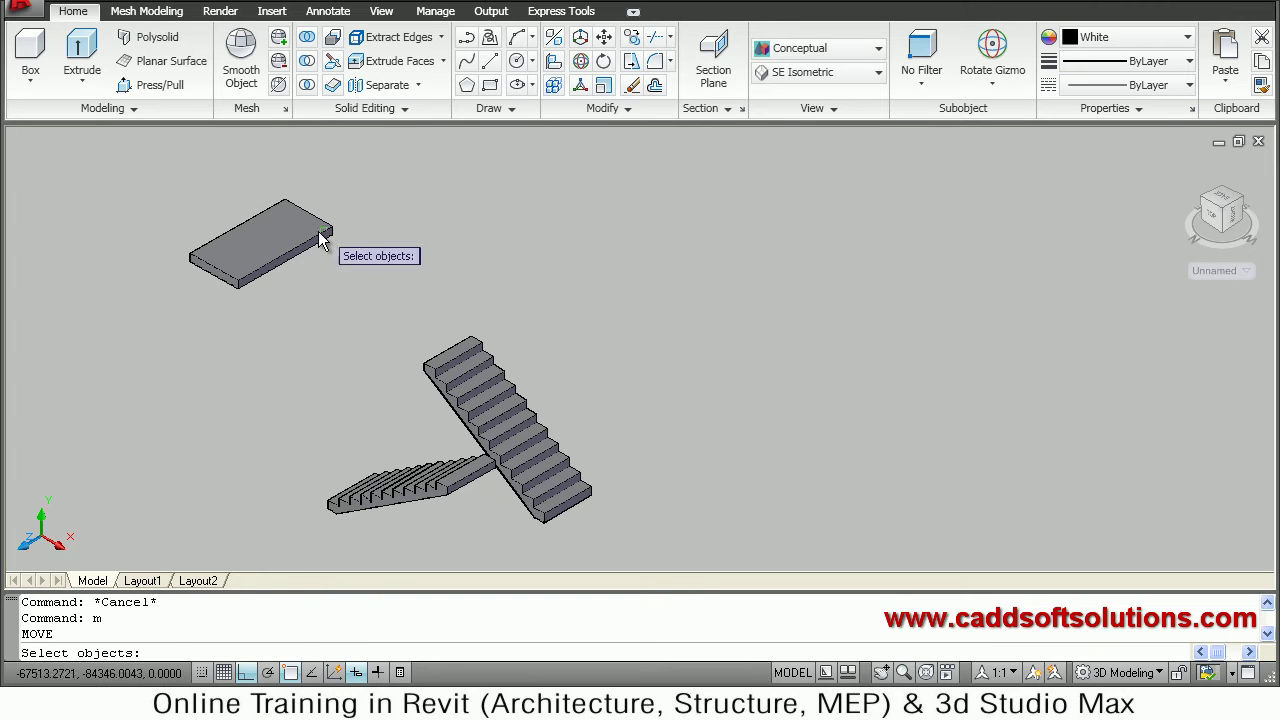
left_click(286, 246)
key("Return")
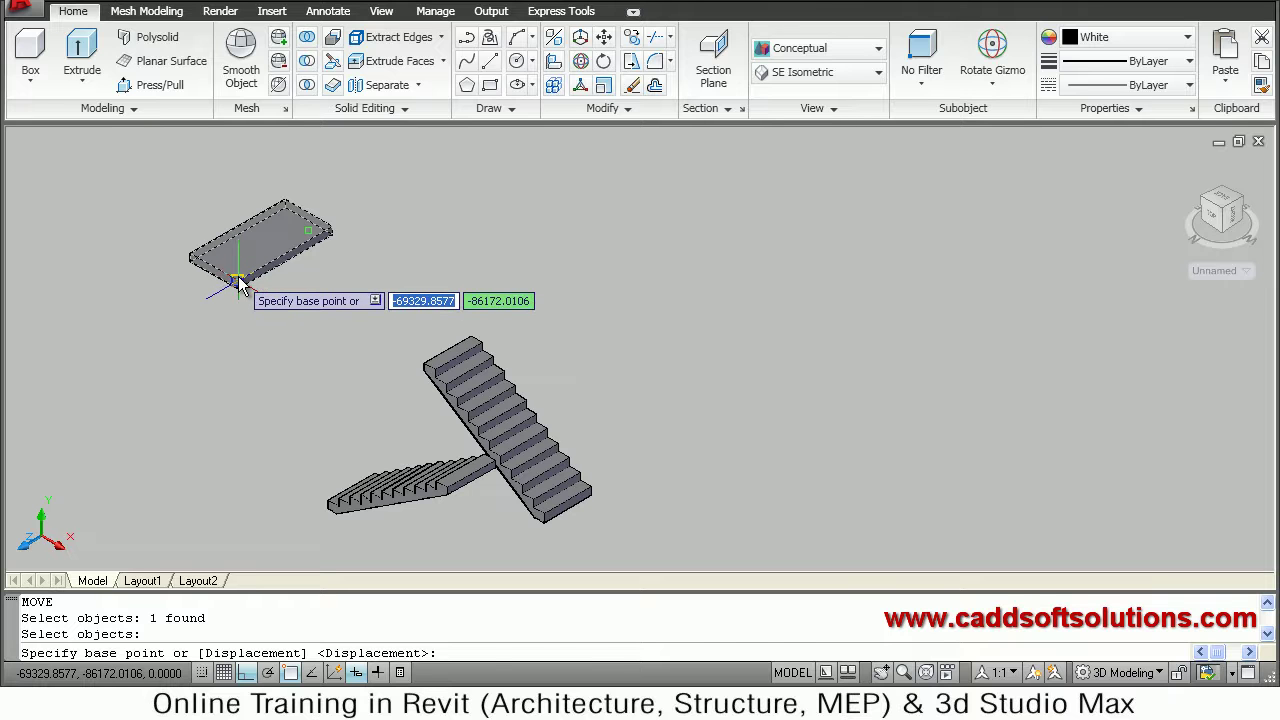
left_click(238, 278)
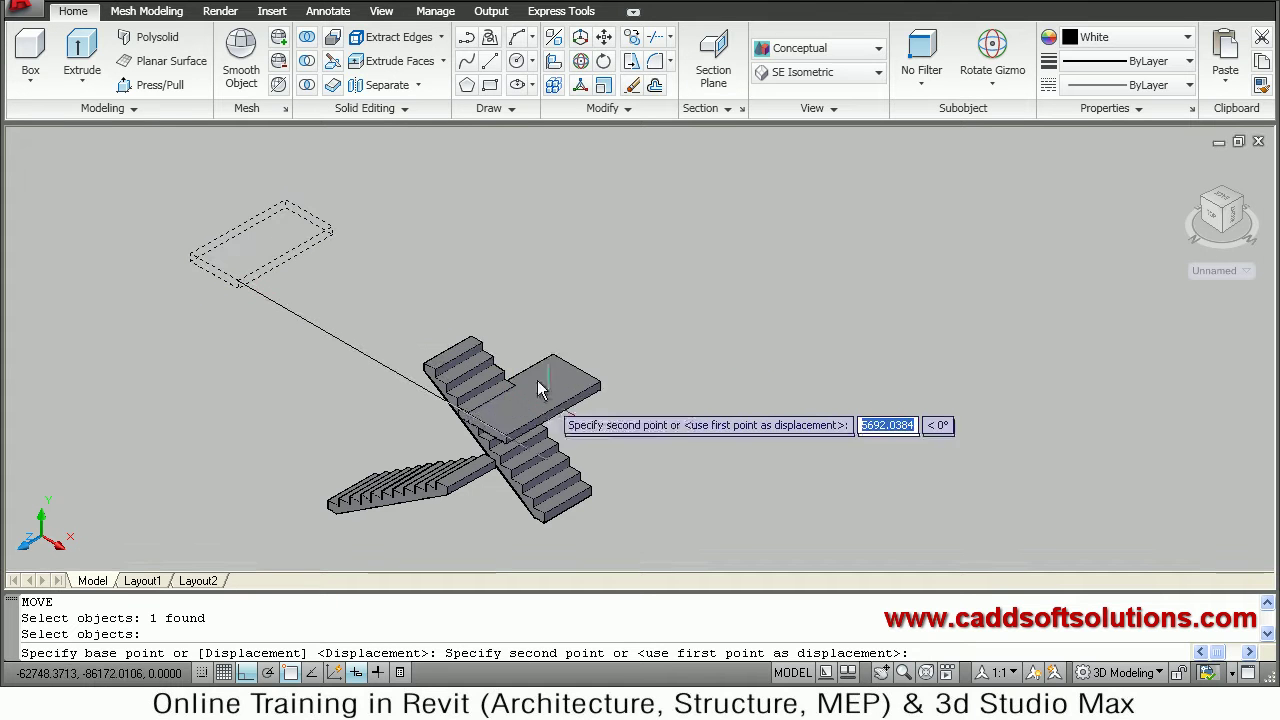
key("F8")
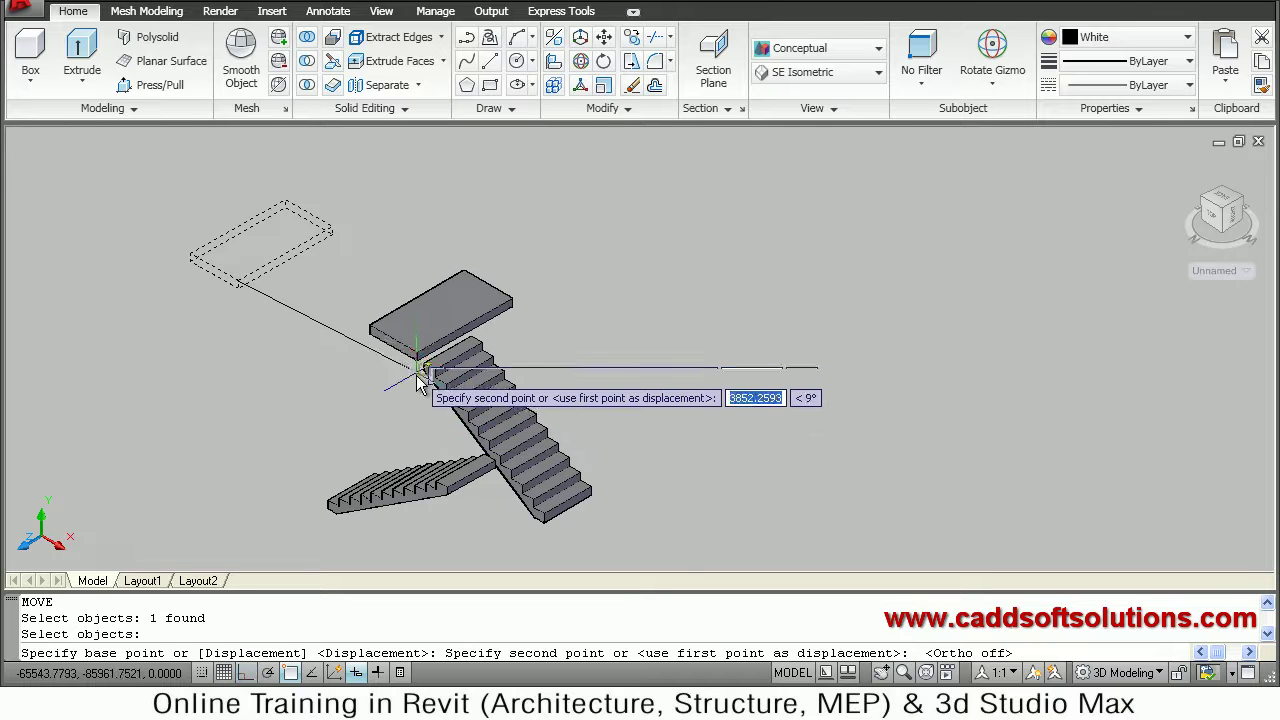
scroll(422, 378, "up", 2)
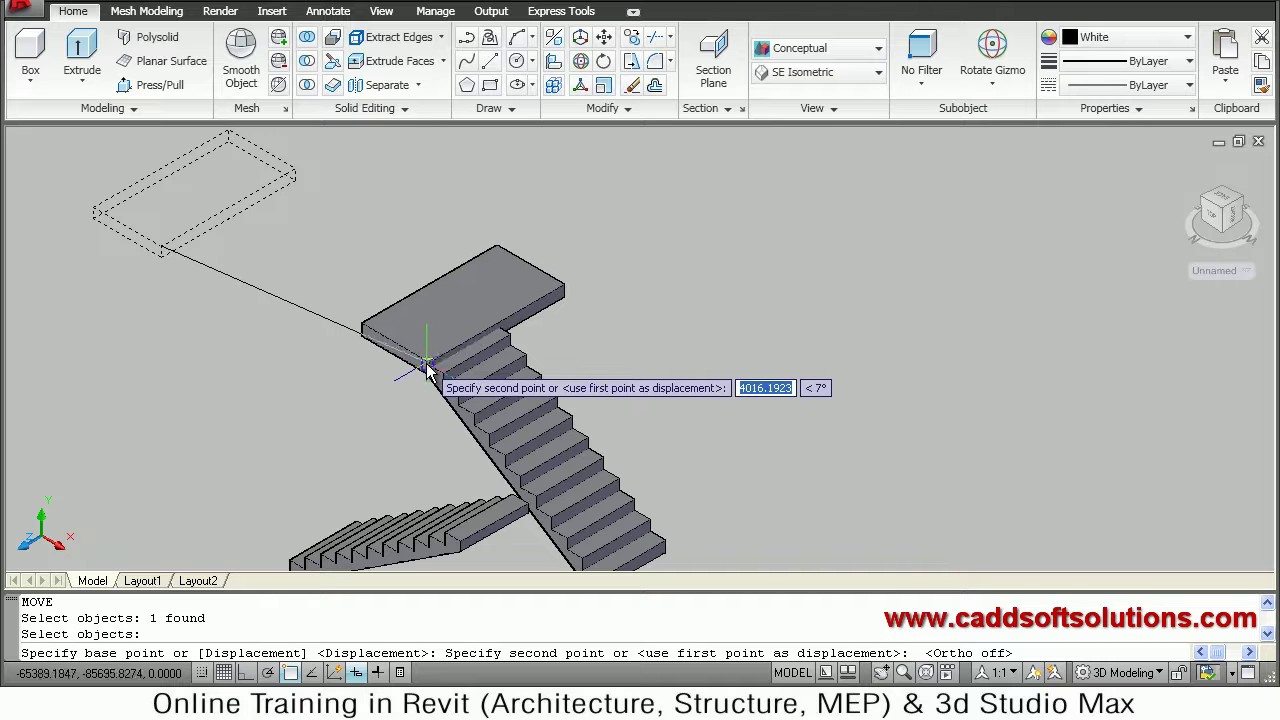
left_click(426, 370)
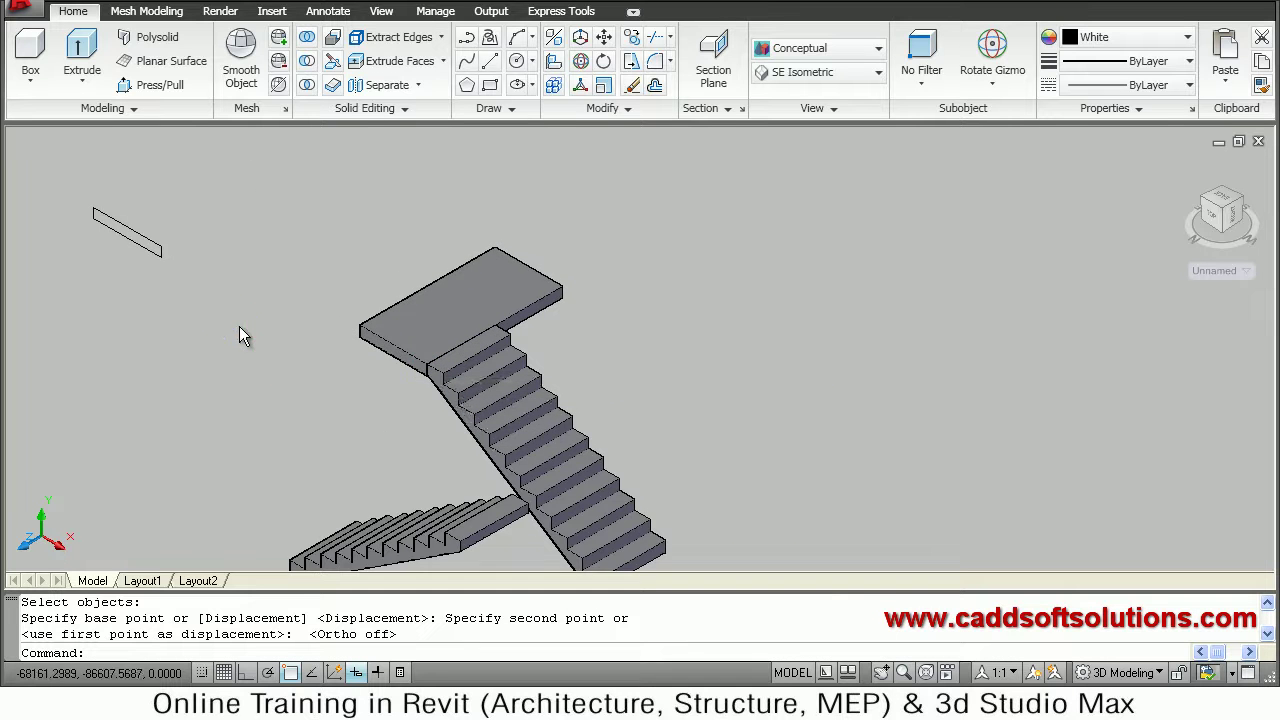
scroll(240, 350, "down", 2)
key("Escape")
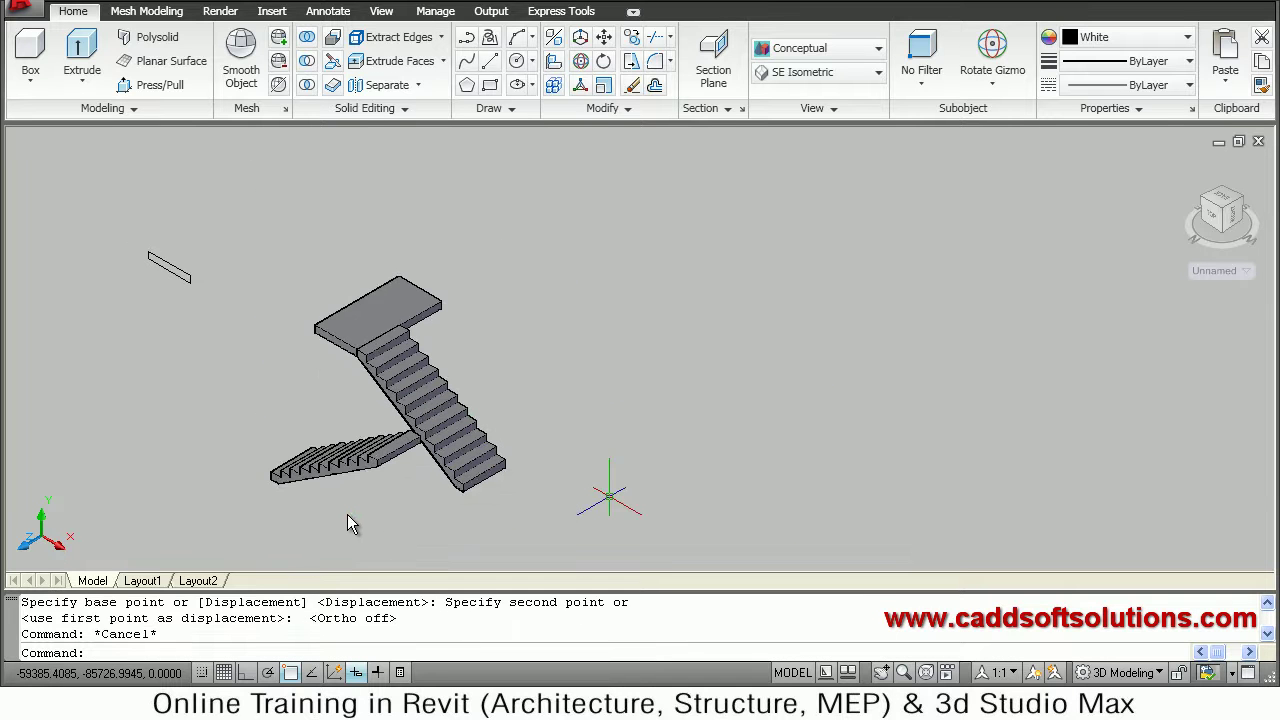
Move the rotated stair flight by its lower-end corner to the free corner of the landing, so it rises beside the first flight
type("m")
key("Return")
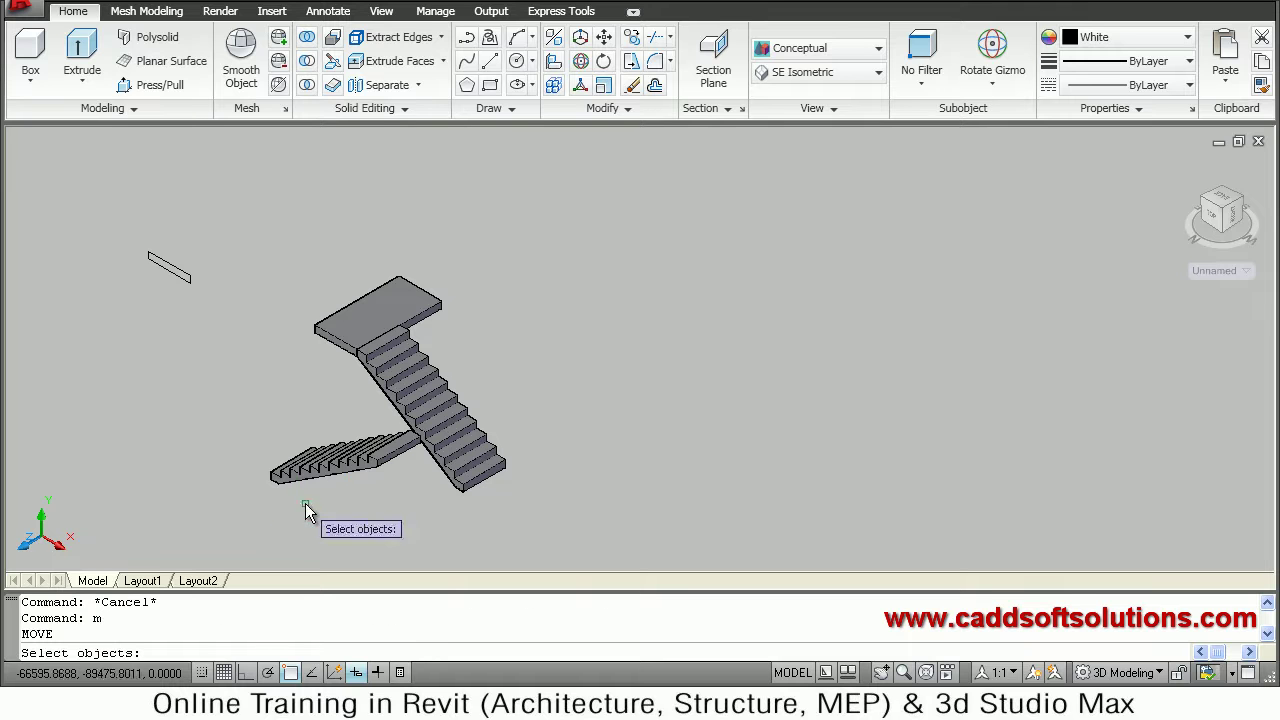
left_click(305, 503)
left_click(243, 432)
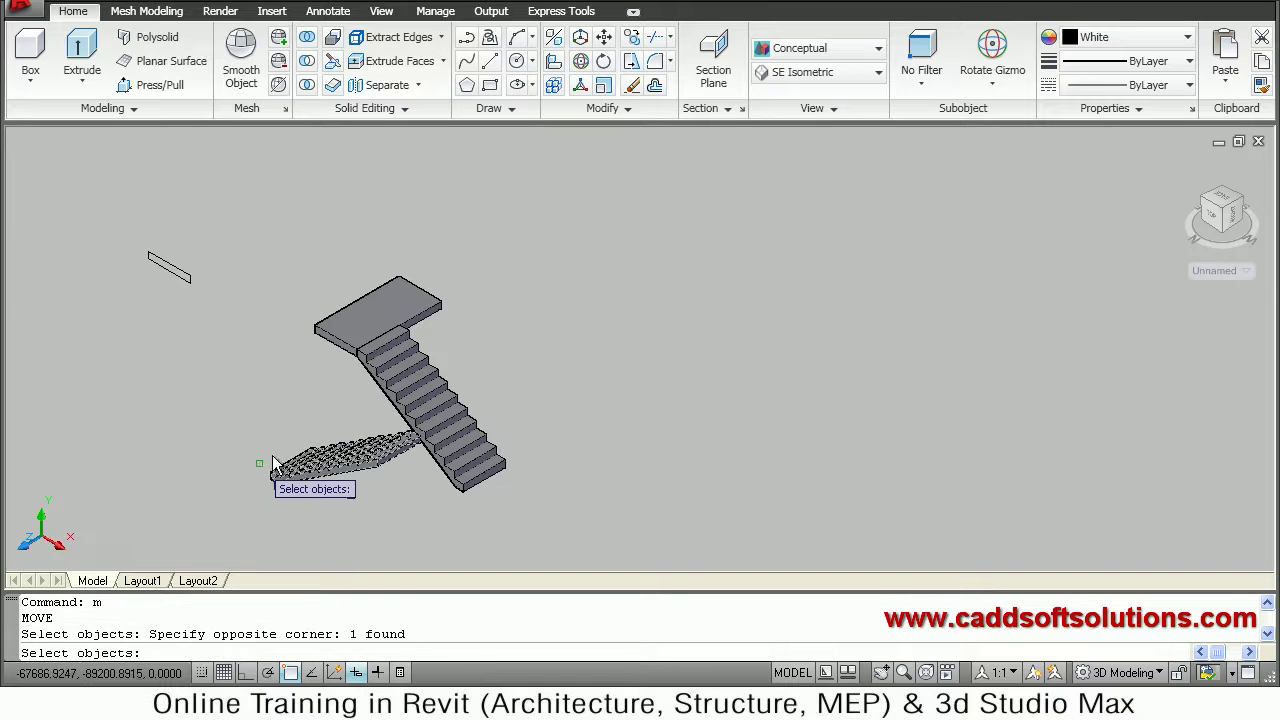
key("Return")
scroll(270, 464, "up", 2)
scroll(268, 437, "up", 3)
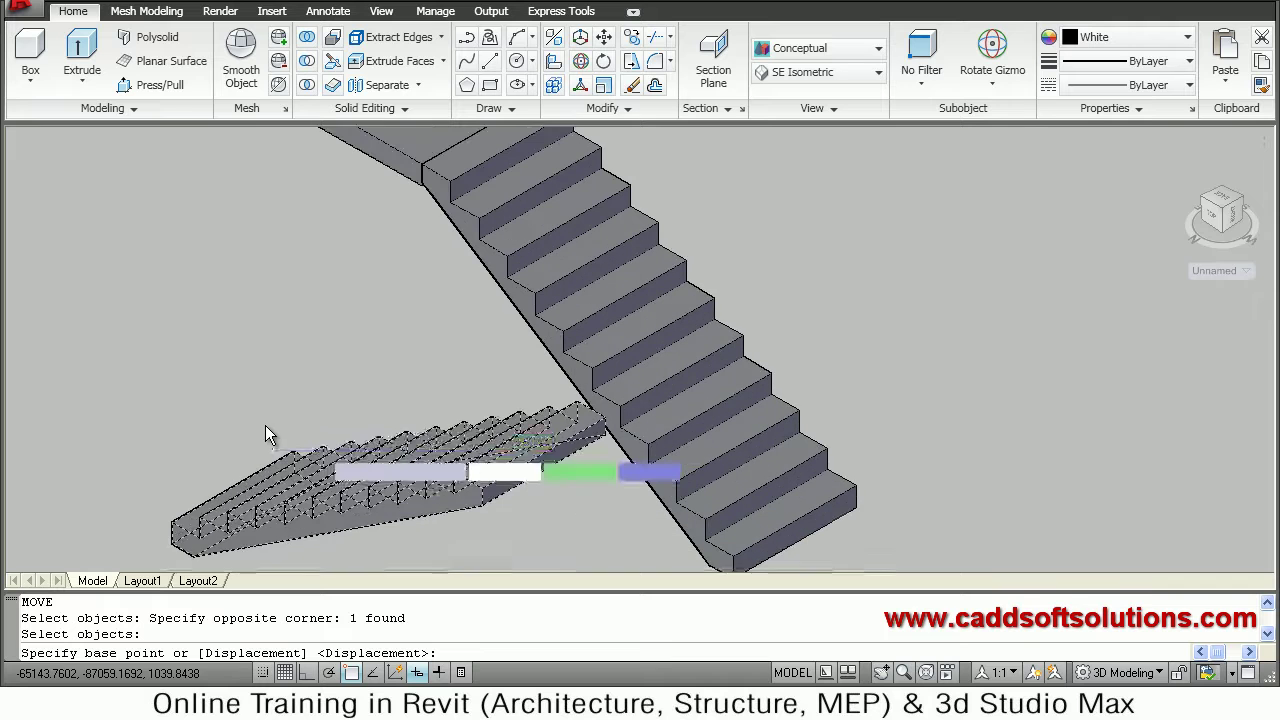
middle_click_drag(283, 470, 315, 470)
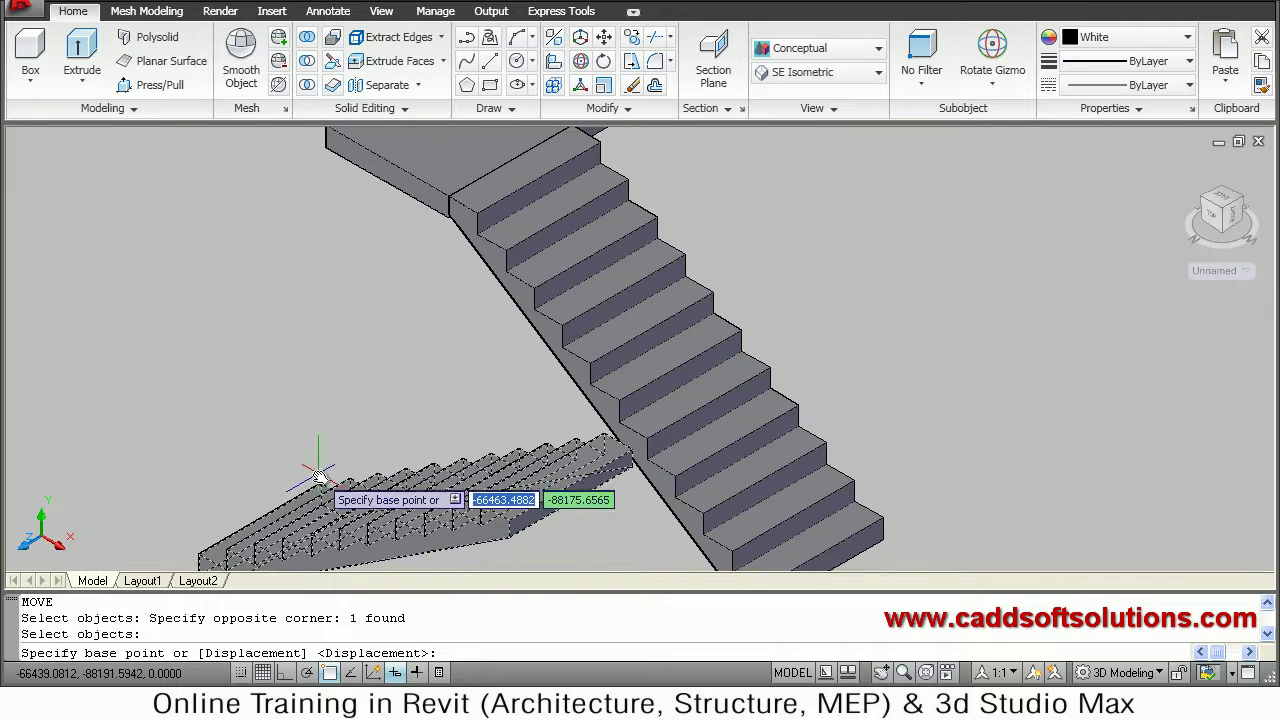
left_click(325, 471)
middle_click_drag(570, 177, 572, 295)
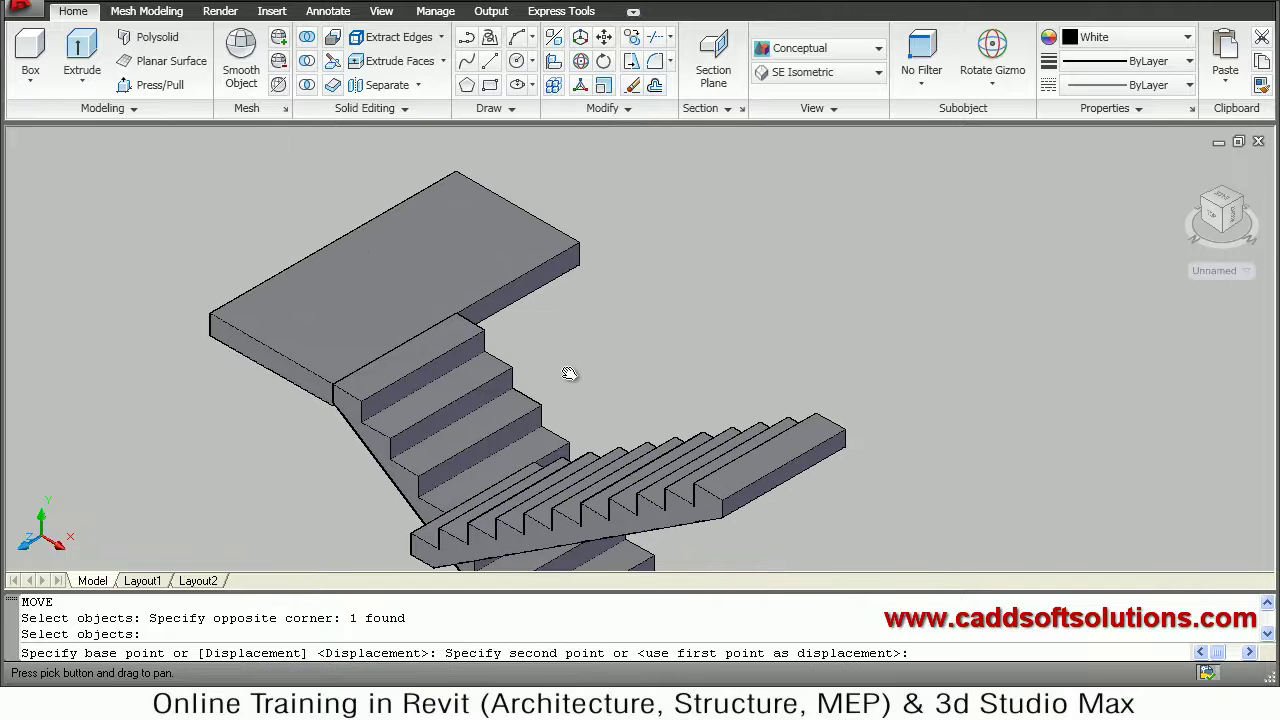
left_click(587, 241)
scroll(765, 370, "down", 1)
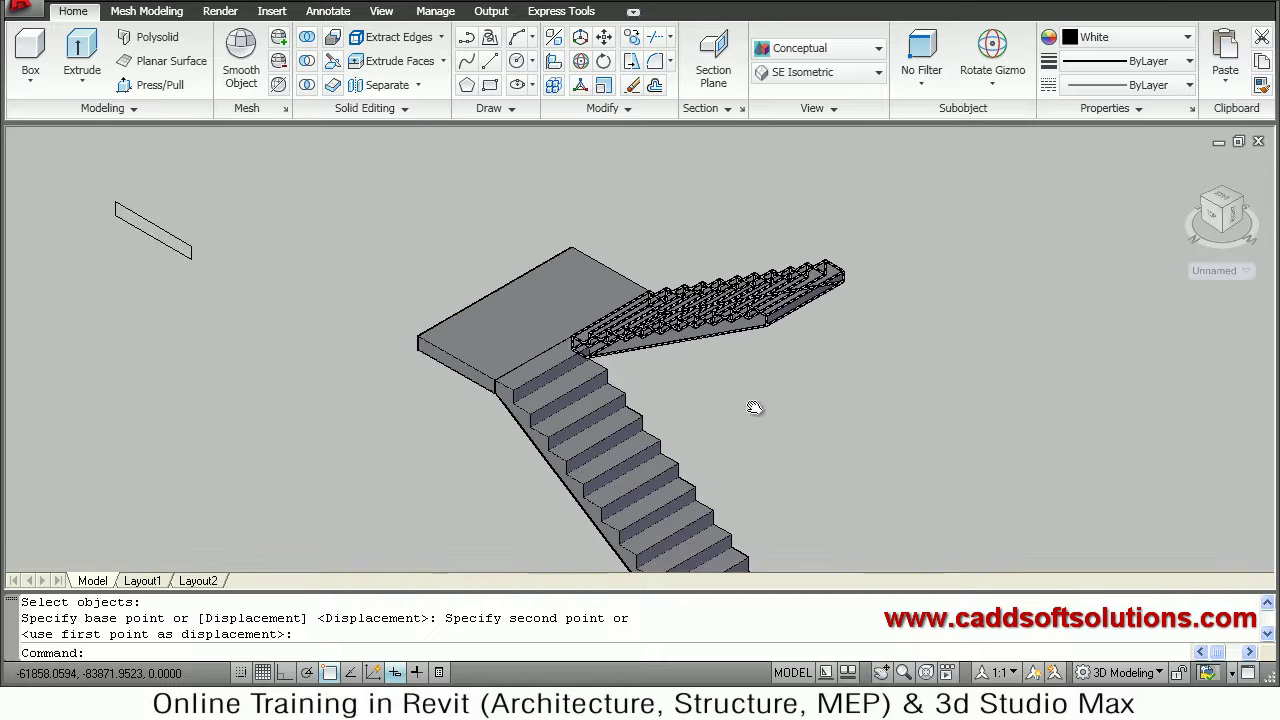
scroll(766, 429, "down", 2)
key("Escape")
key("Escape")
middle_click_drag(730, 471, 709, 450)
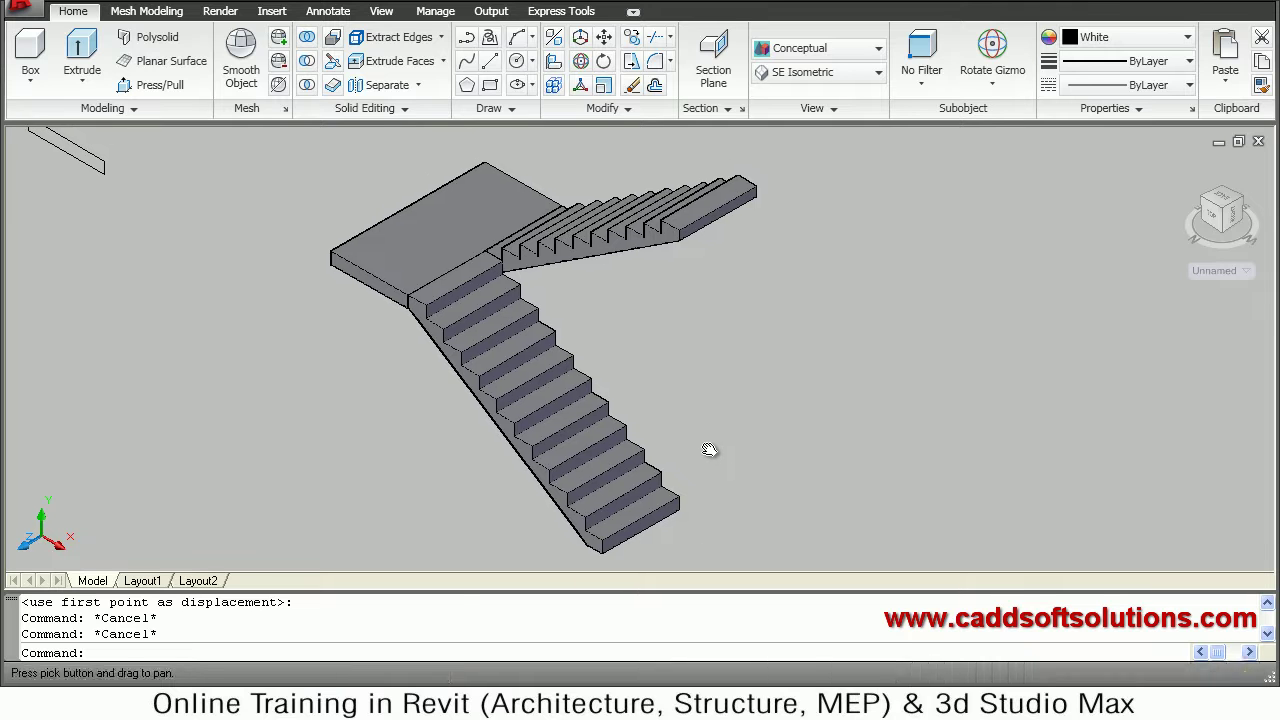
type("m")
key("Return")
key("Escape")
key("Escape")
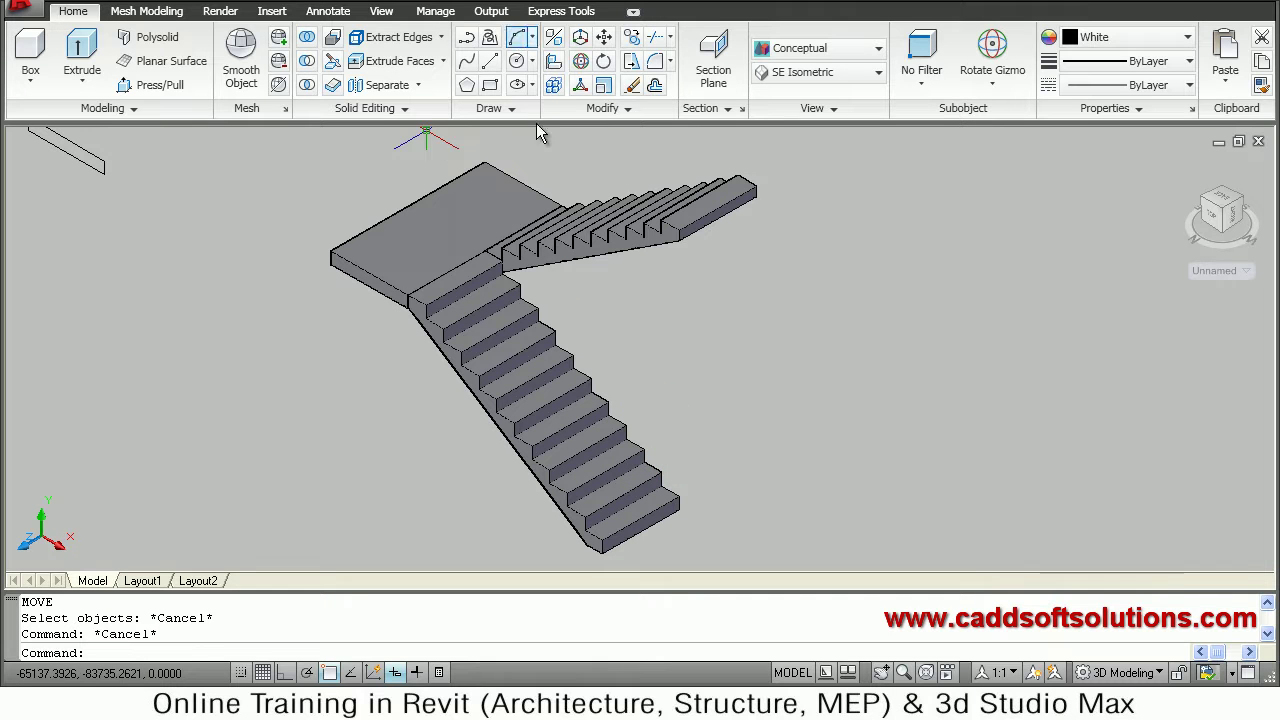
Move both flights and the landing by the upper flight's end corner to the roof slab edge between the two pairs of small windows
type("m")
key("Return")
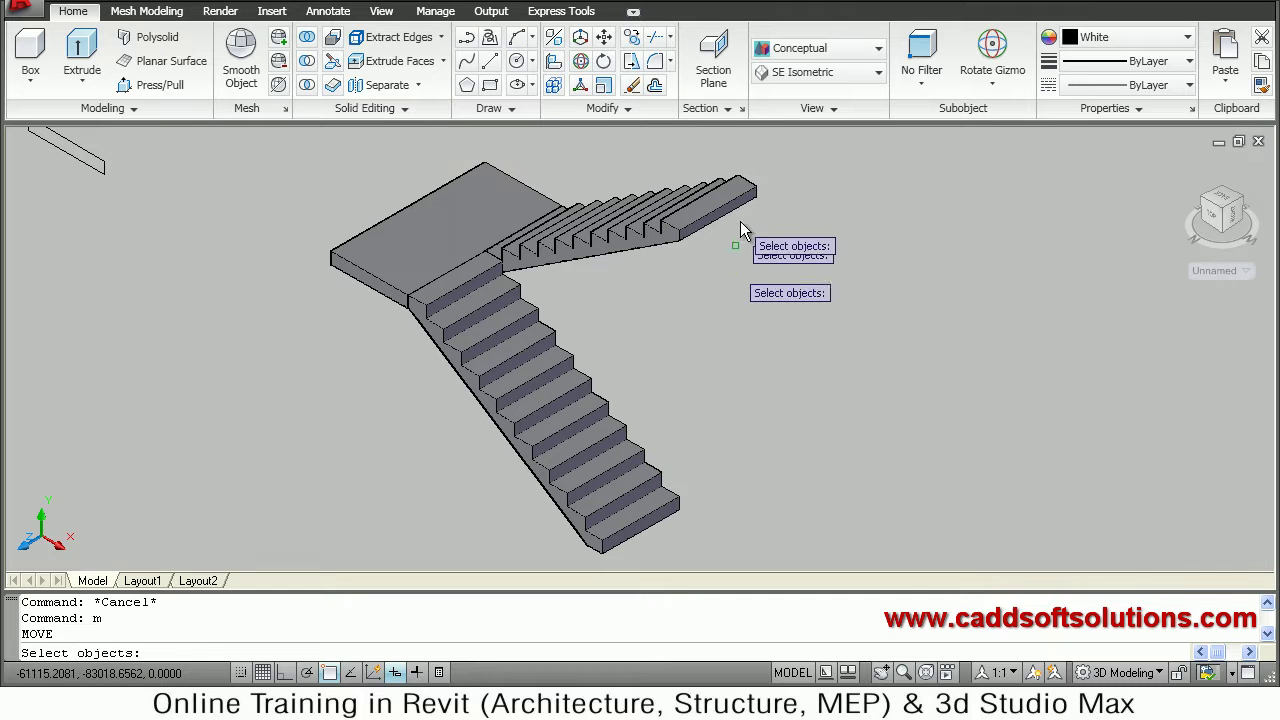
left_click(776, 186)
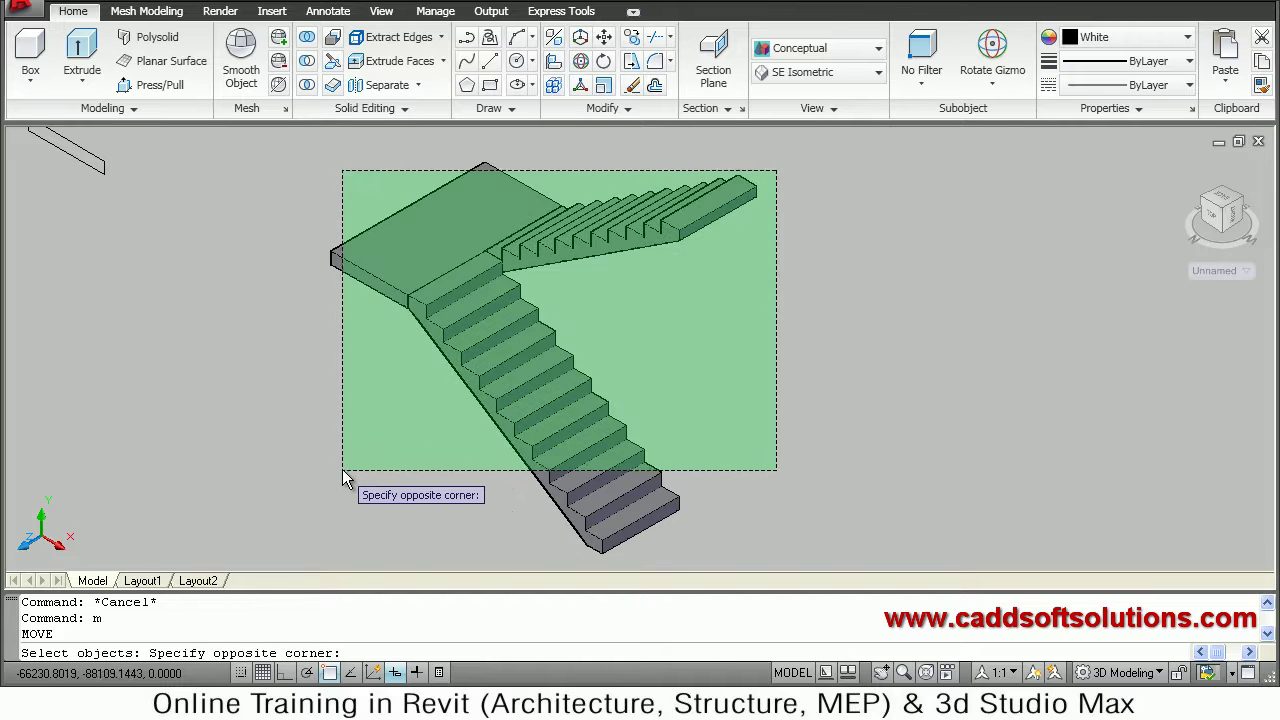
left_click(343, 468)
key("Return")
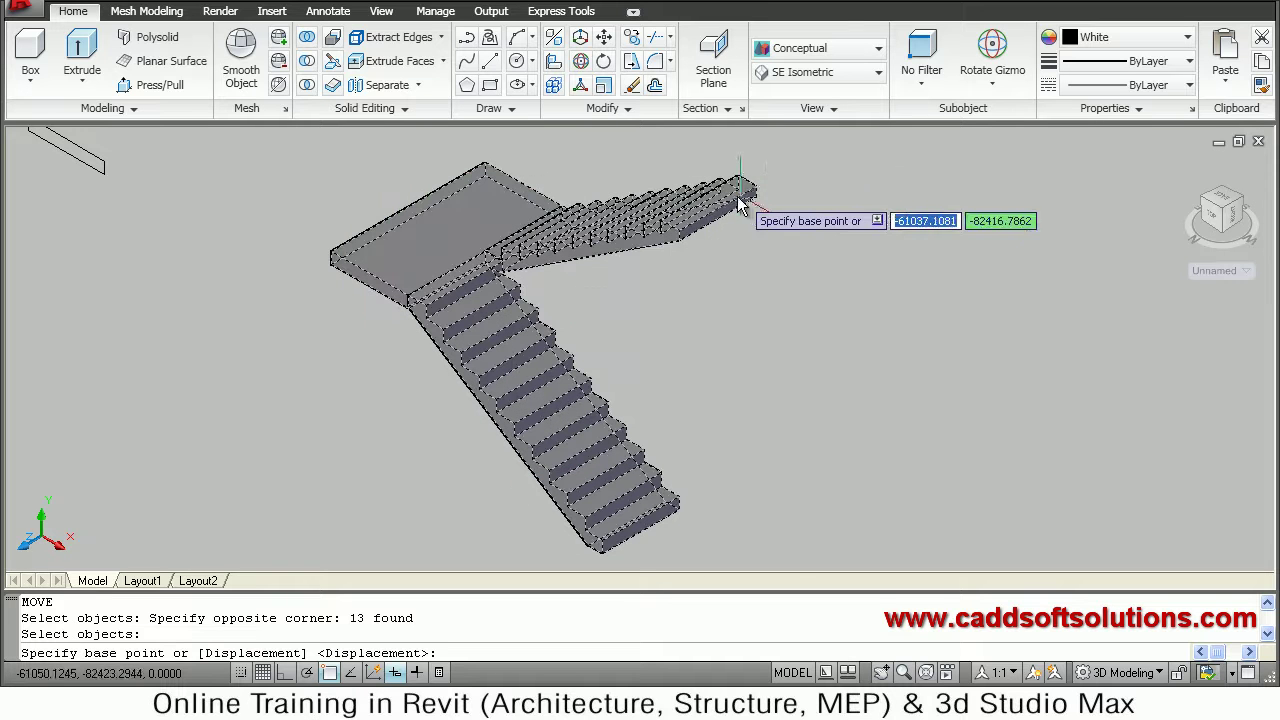
left_click(760, 185)
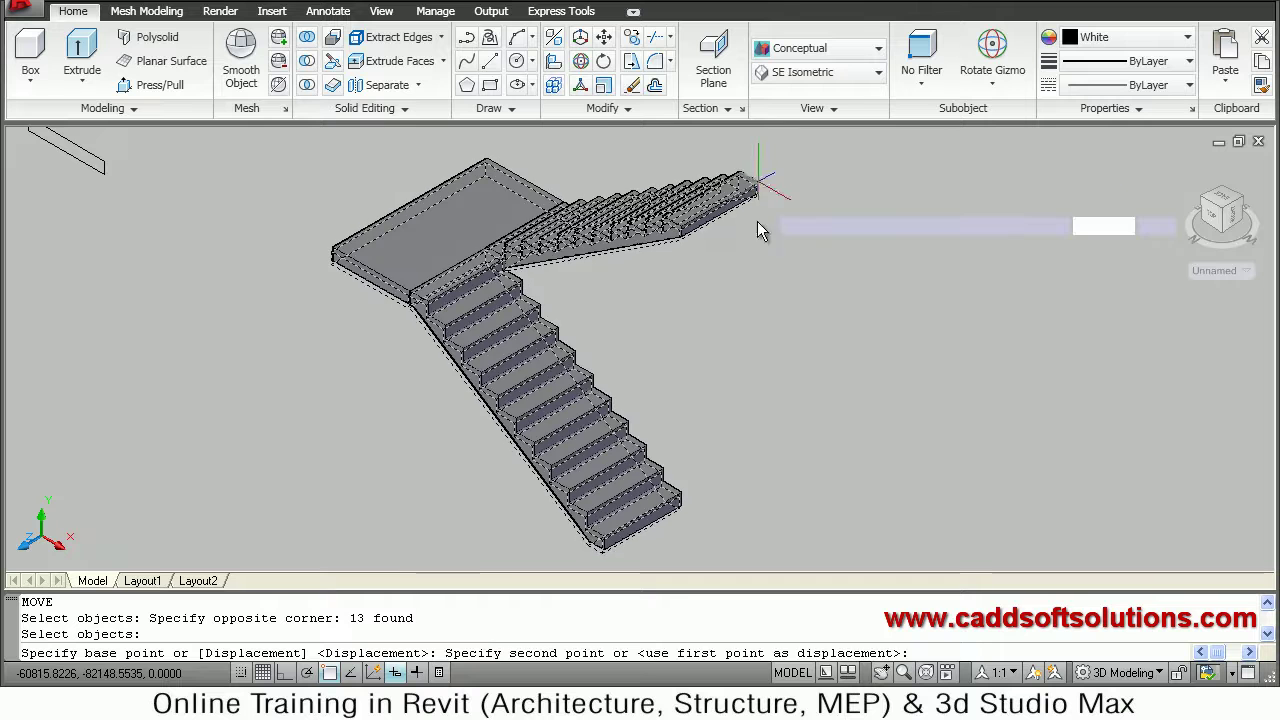
scroll(636, 412, "down", 2)
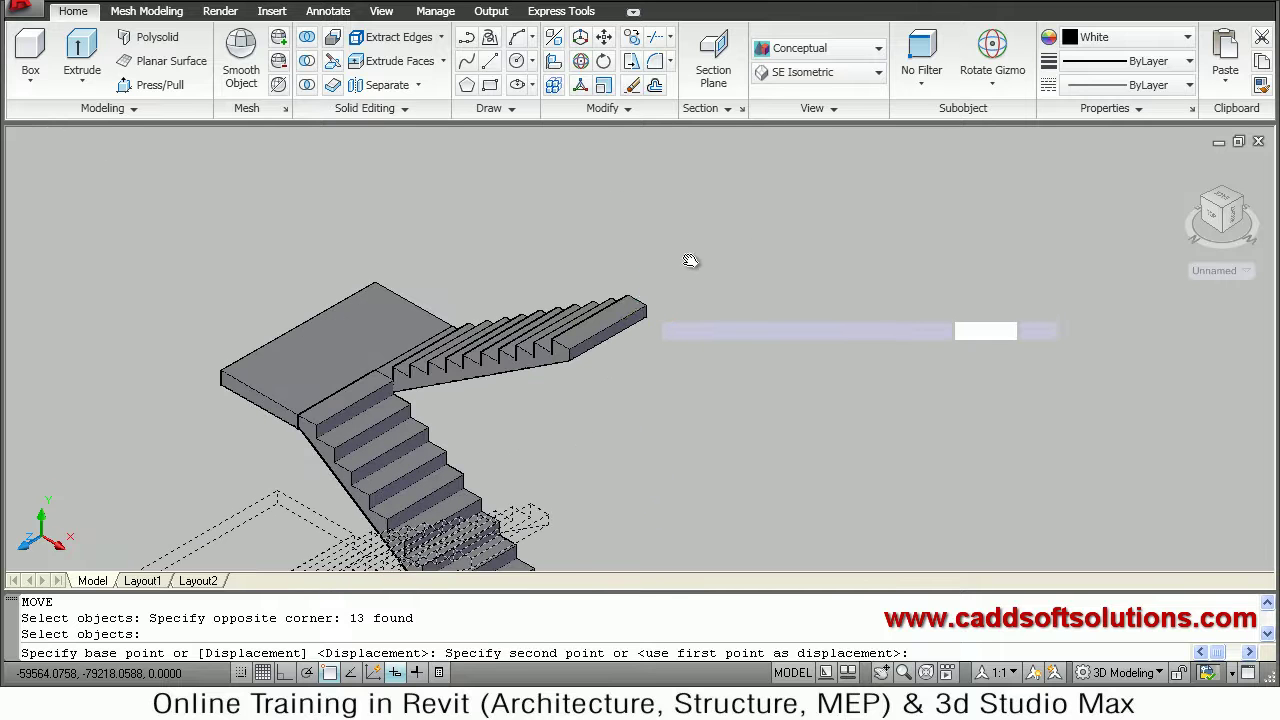
middle_click_drag(622, 410, 686, 337)
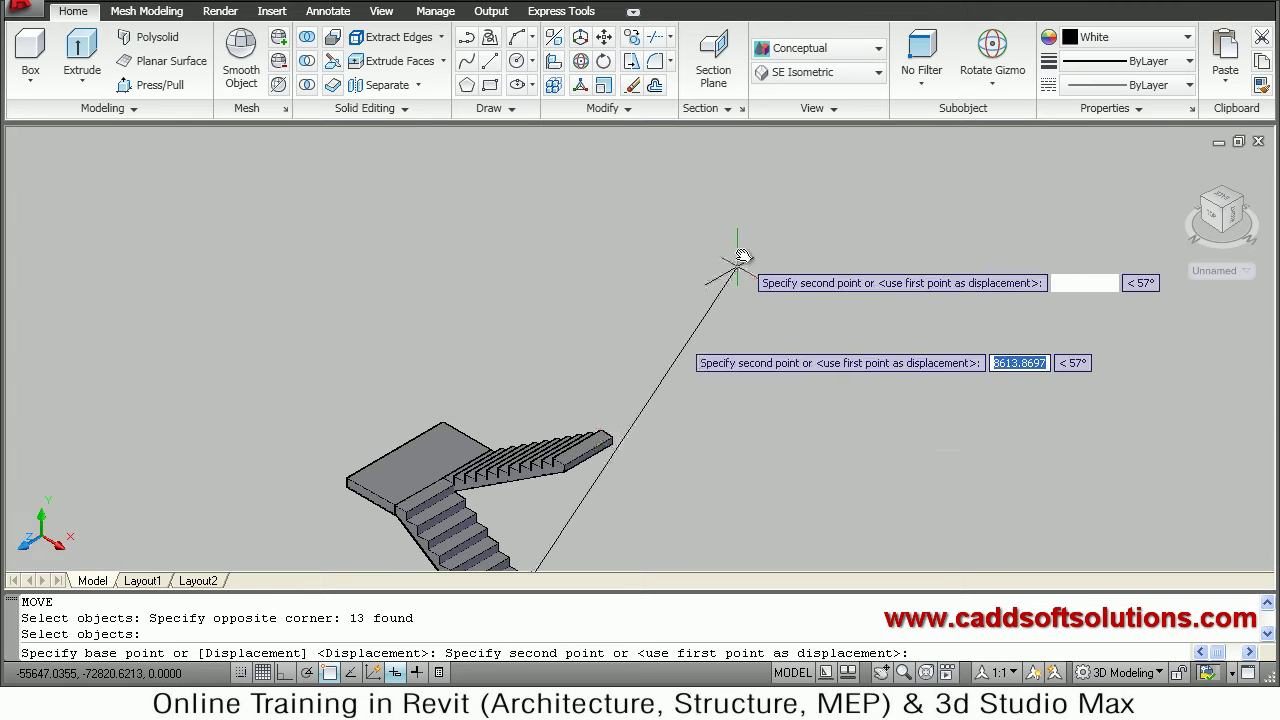
mouse_move(630, 372)
middle_mouse_down()
mouse_move(529, 534)
mouse_move(571, 449)
mouse_move(690, 290)
mouse_move(620, 471)
mouse_move(689, 346)
mouse_move(694, 286)
middle_mouse_up()
scroll(668, 312, "down", 3)
scroll(695, 275, "down", 2)
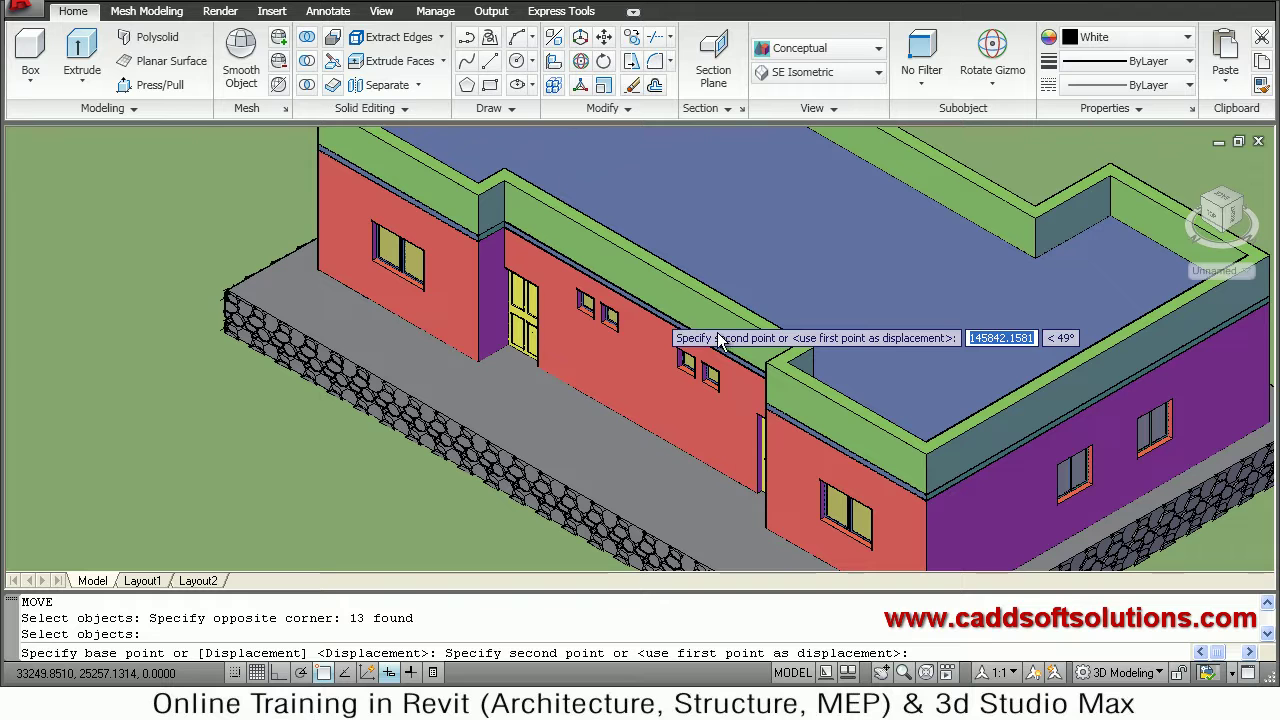
scroll(657, 354, "up", 2)
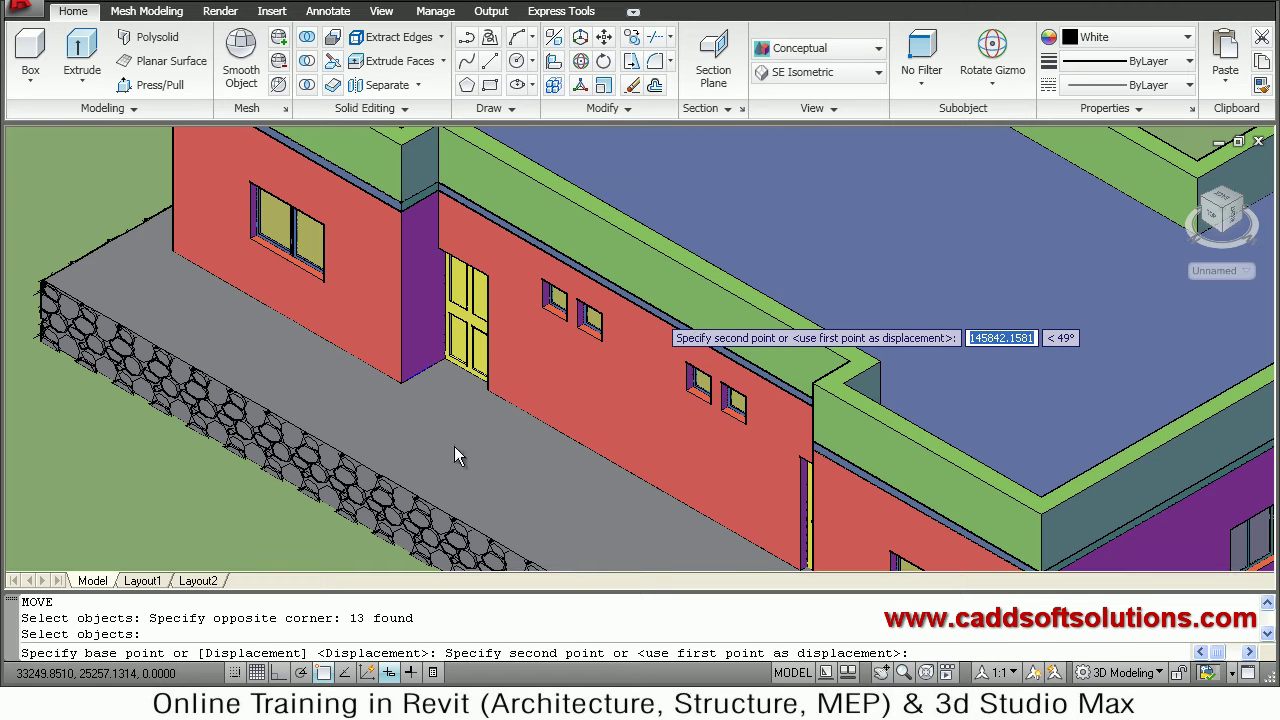
scroll(591, 250, "up", 2)
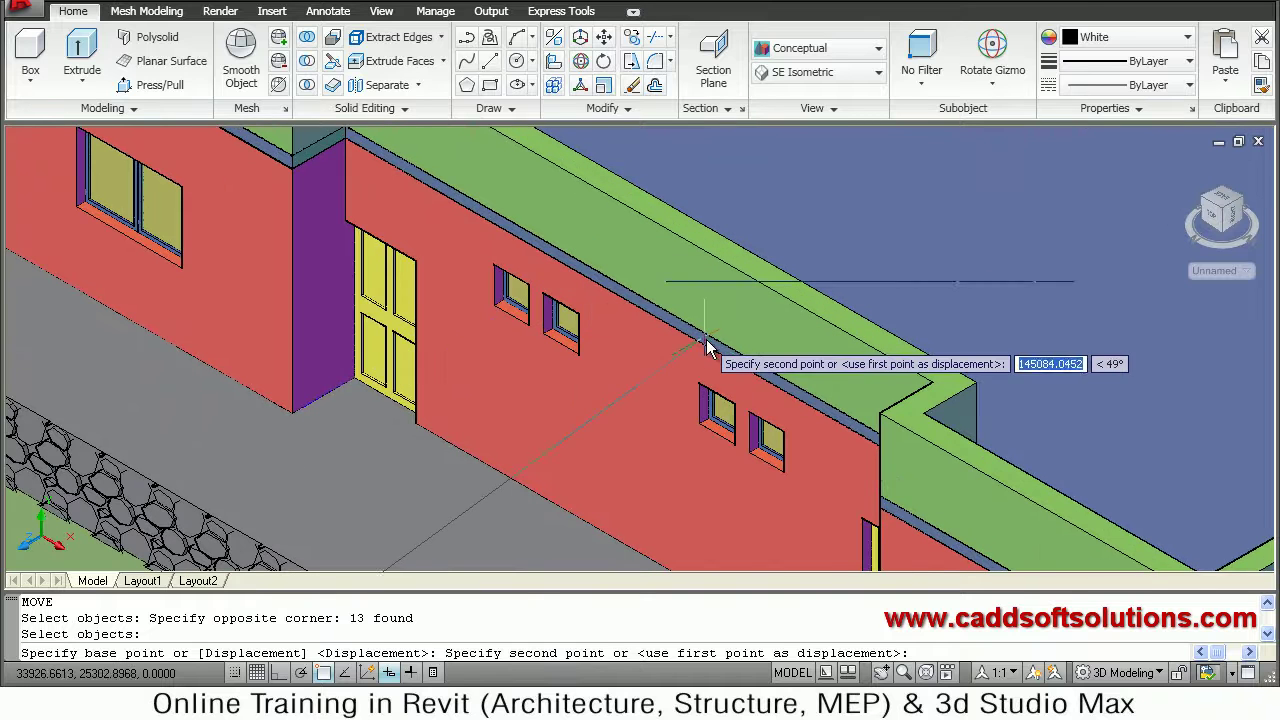
left_click(657, 318)
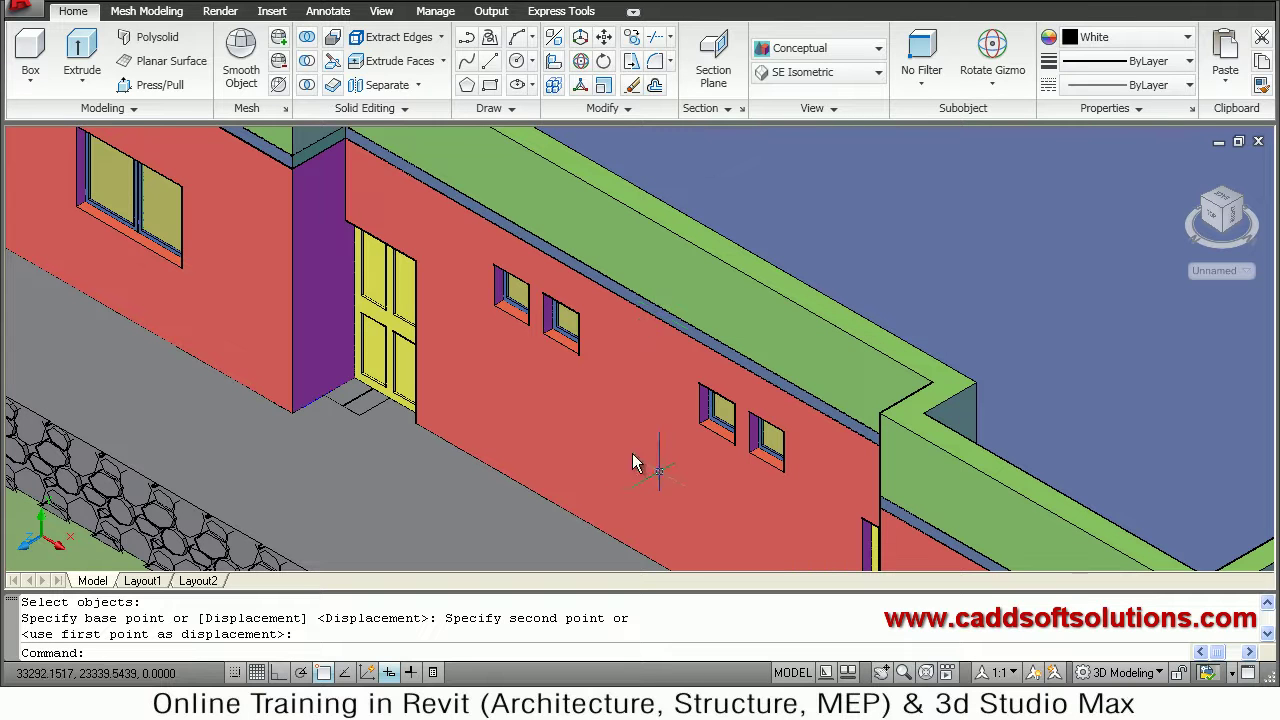
scroll(640, 350, "up", 2)
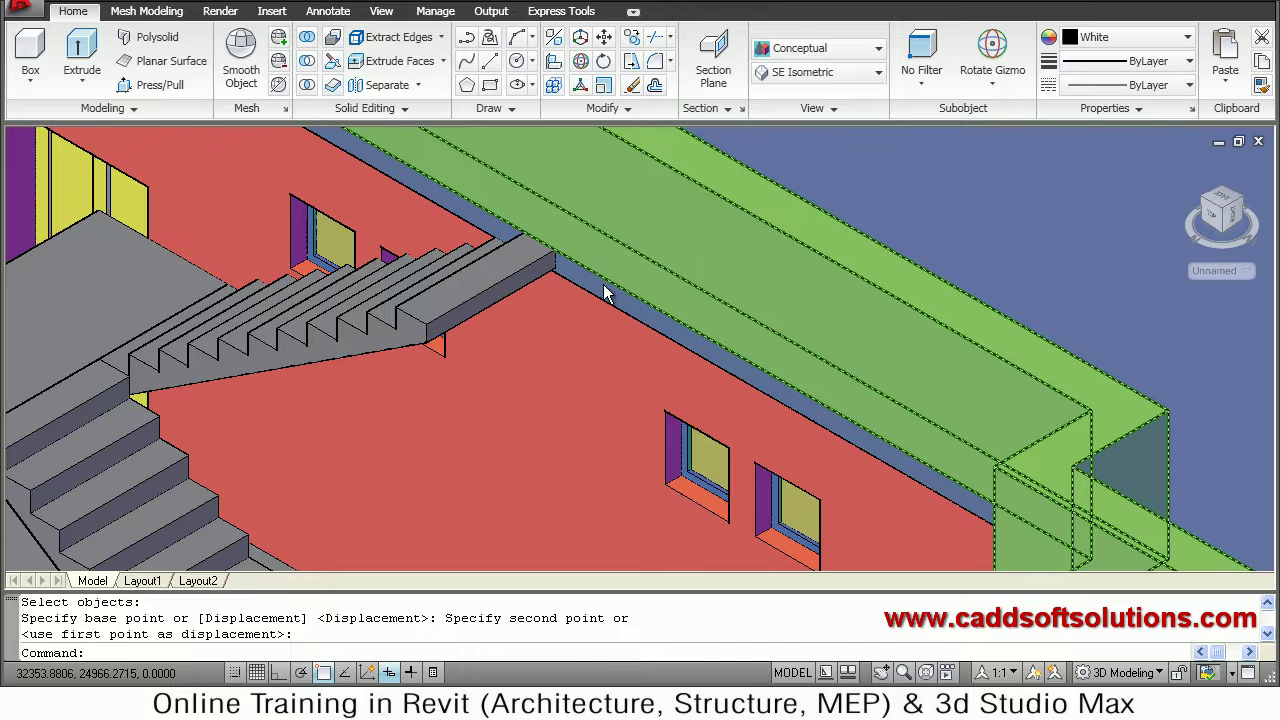
scroll(276, 264, "down", 2)
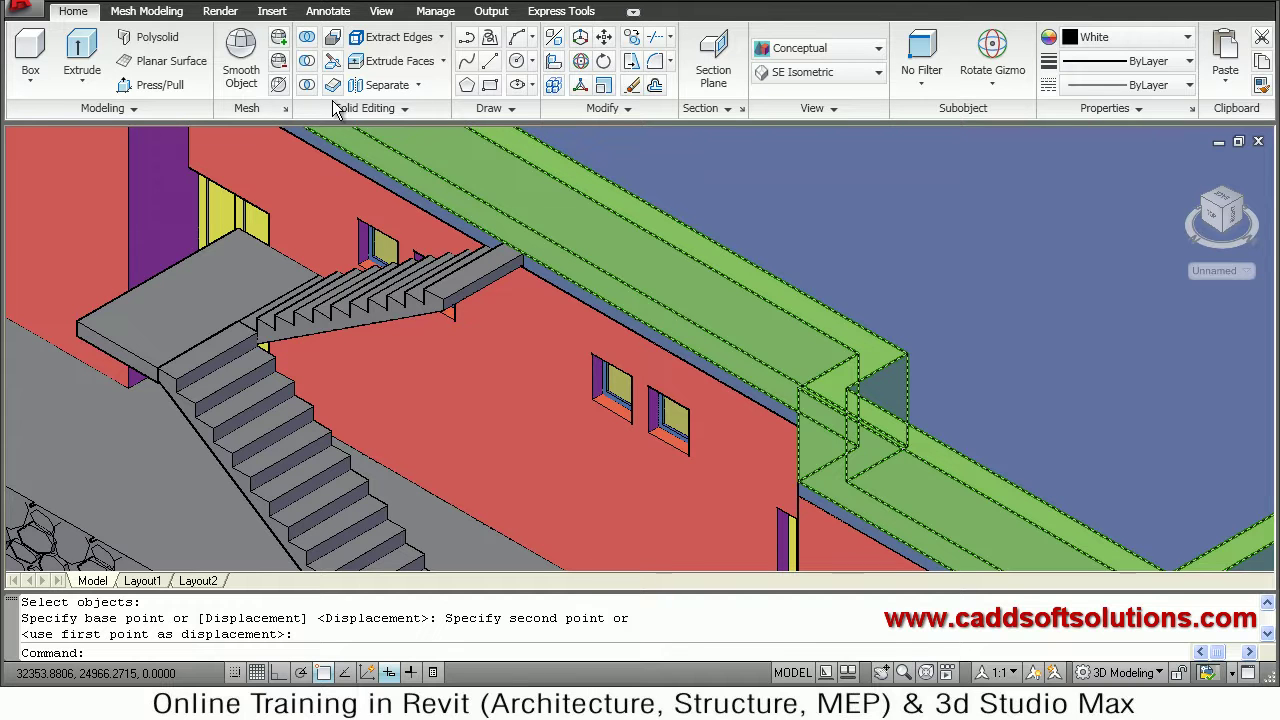
scroll(464, 259, "down", 3)
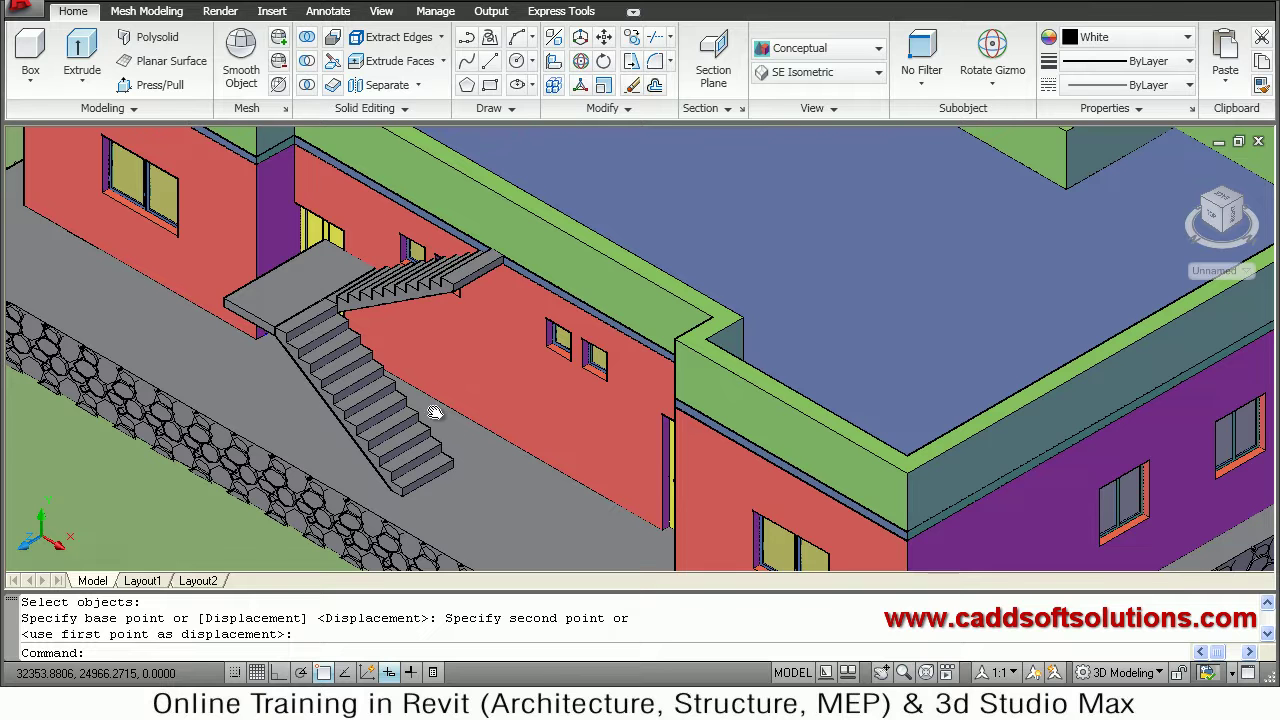
Move the whole staircase straight along the house wall with Ortho on, away from the yellow door, until its upper end reaches the second window pair
middle_click_drag(418, 436, 463, 392)
key("Escape")
key("Escape")
type("m")
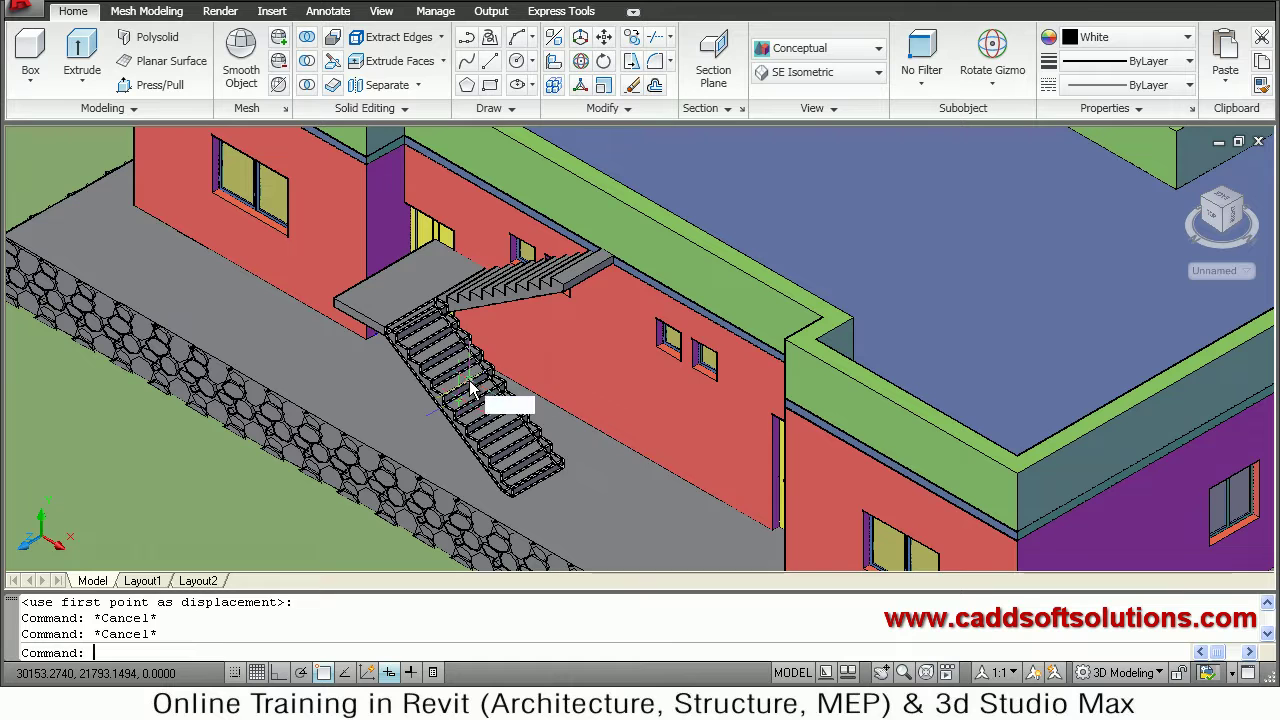
key("Return")
type("p")
key("Return")
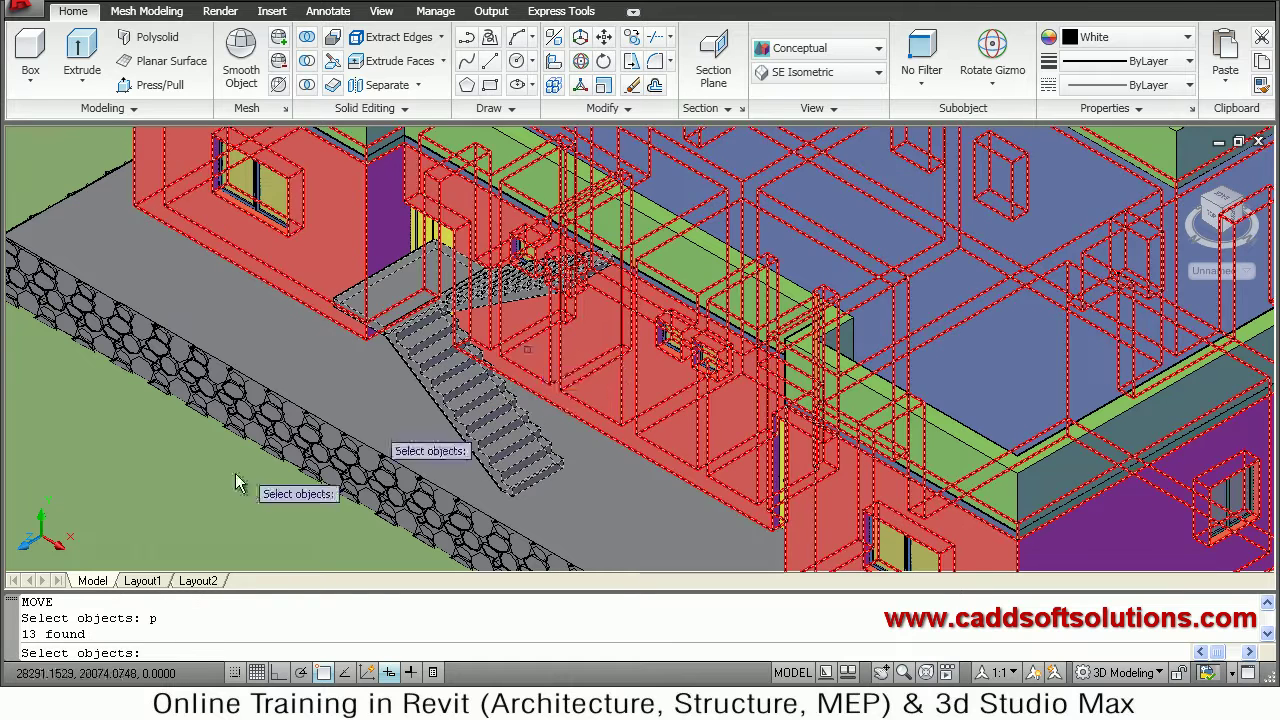
key("Return")
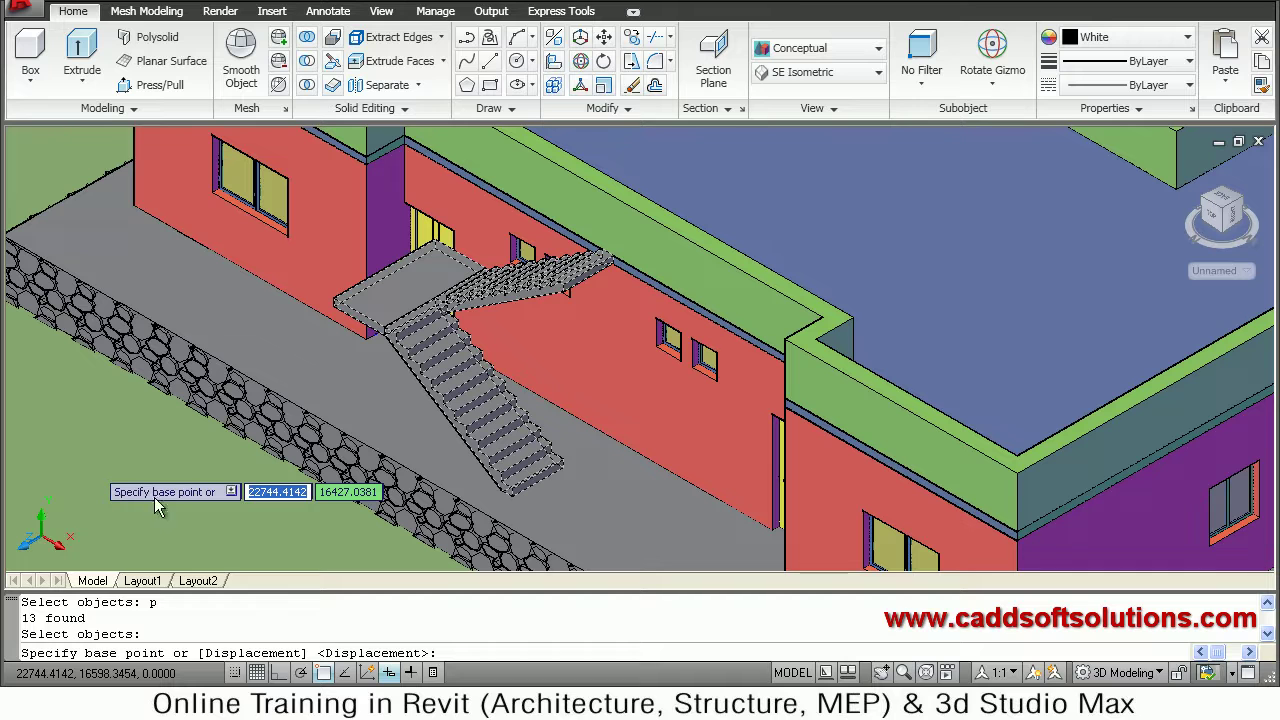
left_click(216, 517)
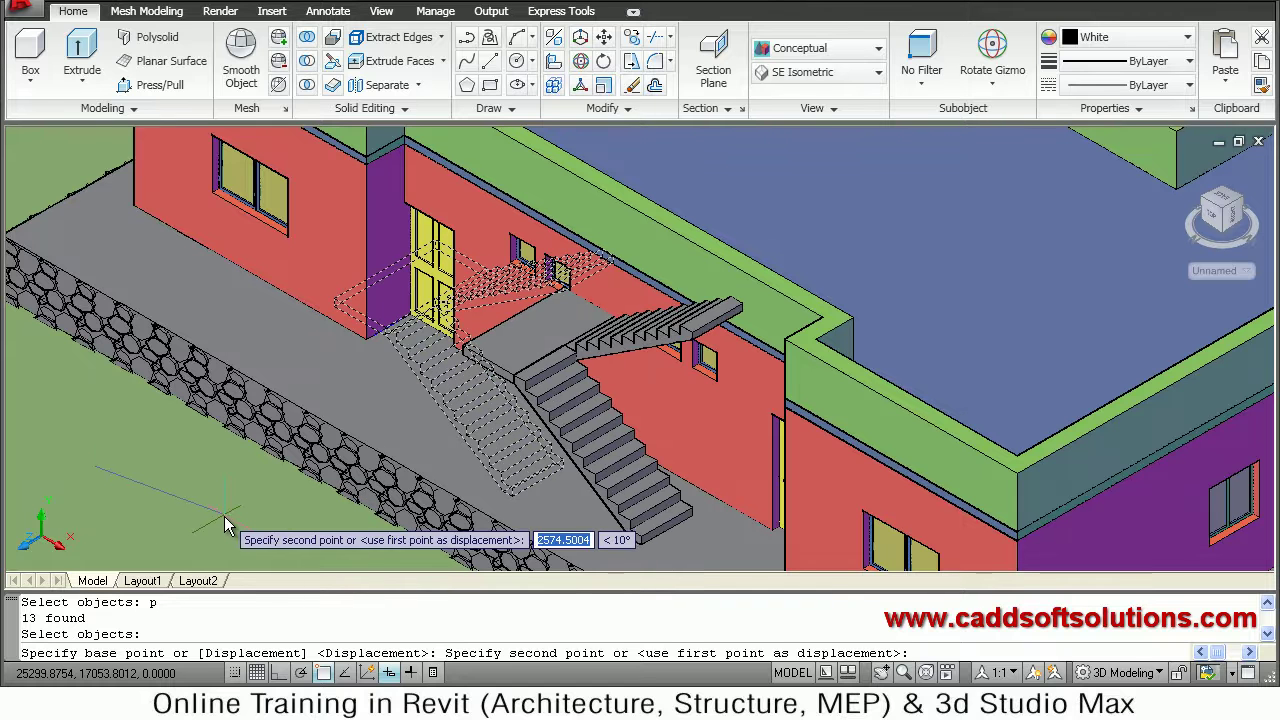
key("F8")
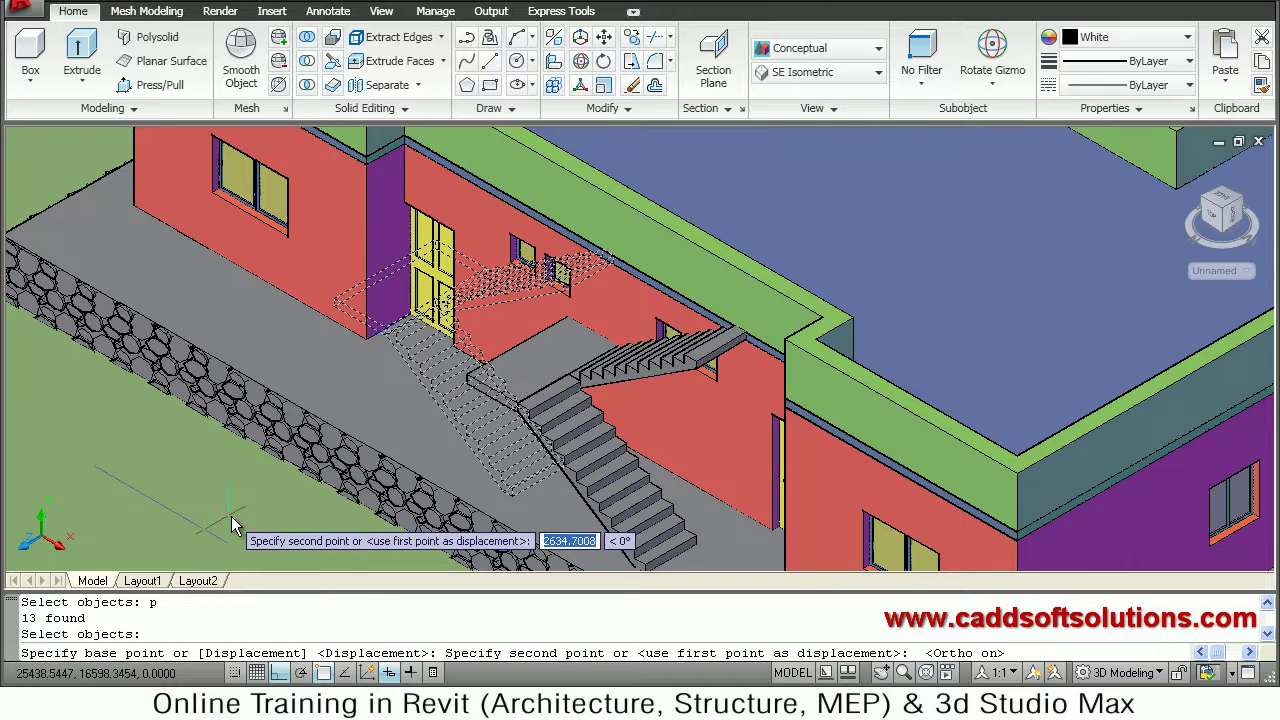
left_click(182, 497)
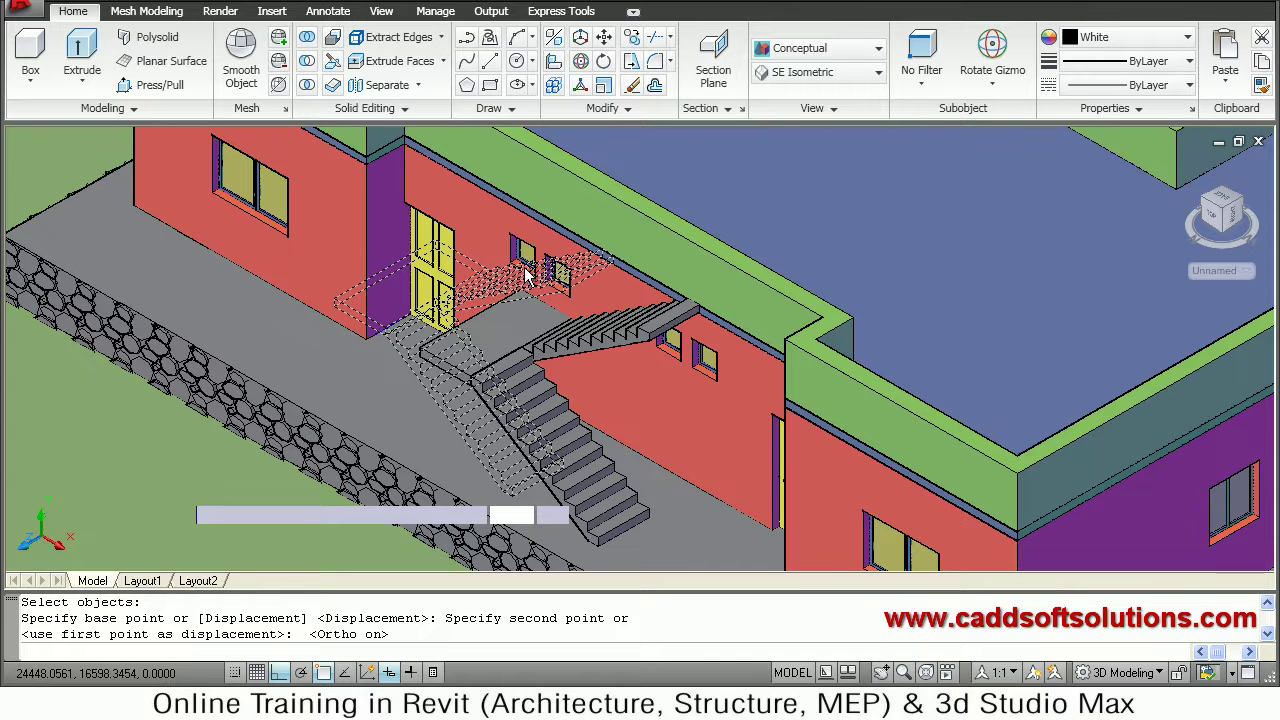
key("Escape")
key("Escape")
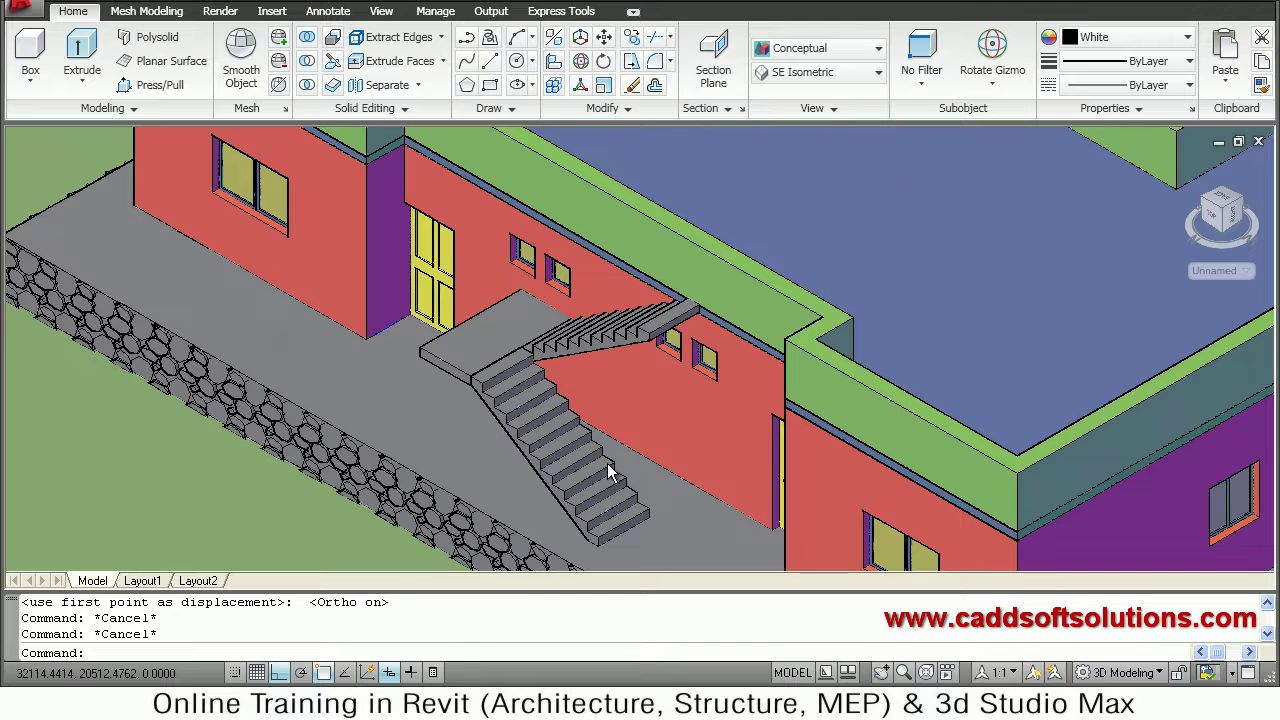
Examine the staircase up close, especially where the upper flight's end meets the roof slab edge above the small windows
scroll(609, 458, "up", 2)
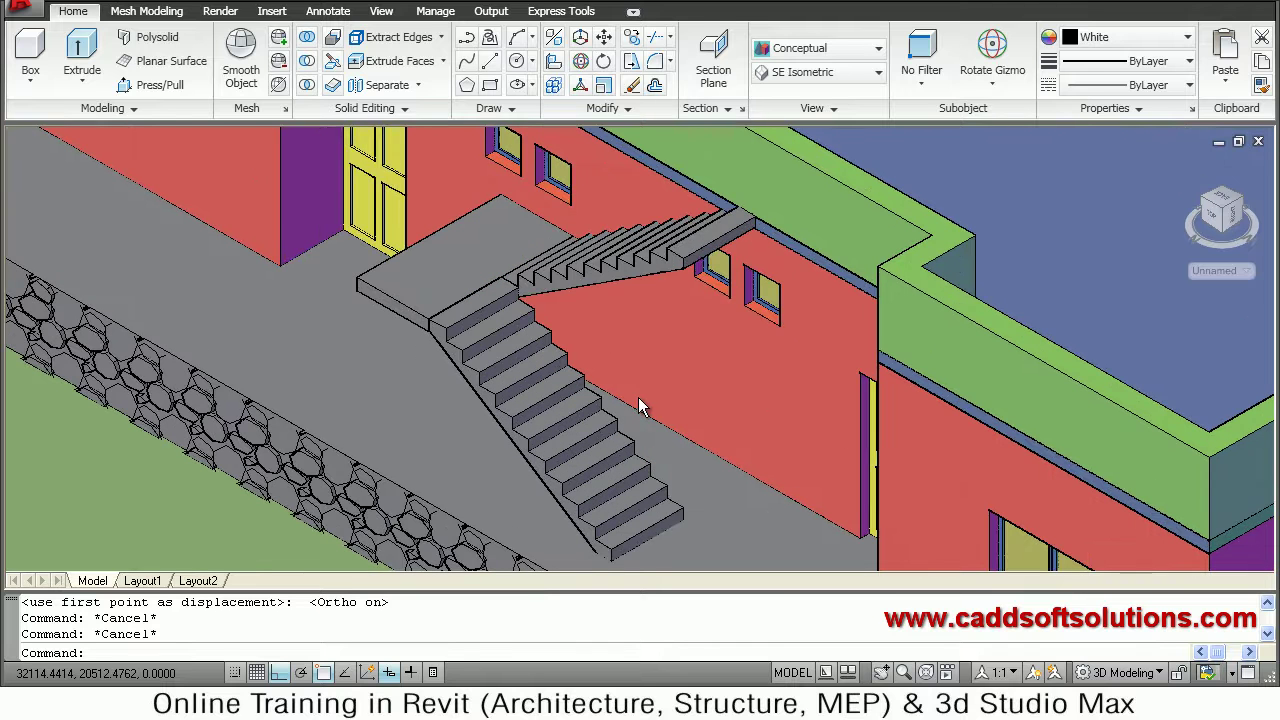
scroll(658, 392, "up", 2)
key("Return")
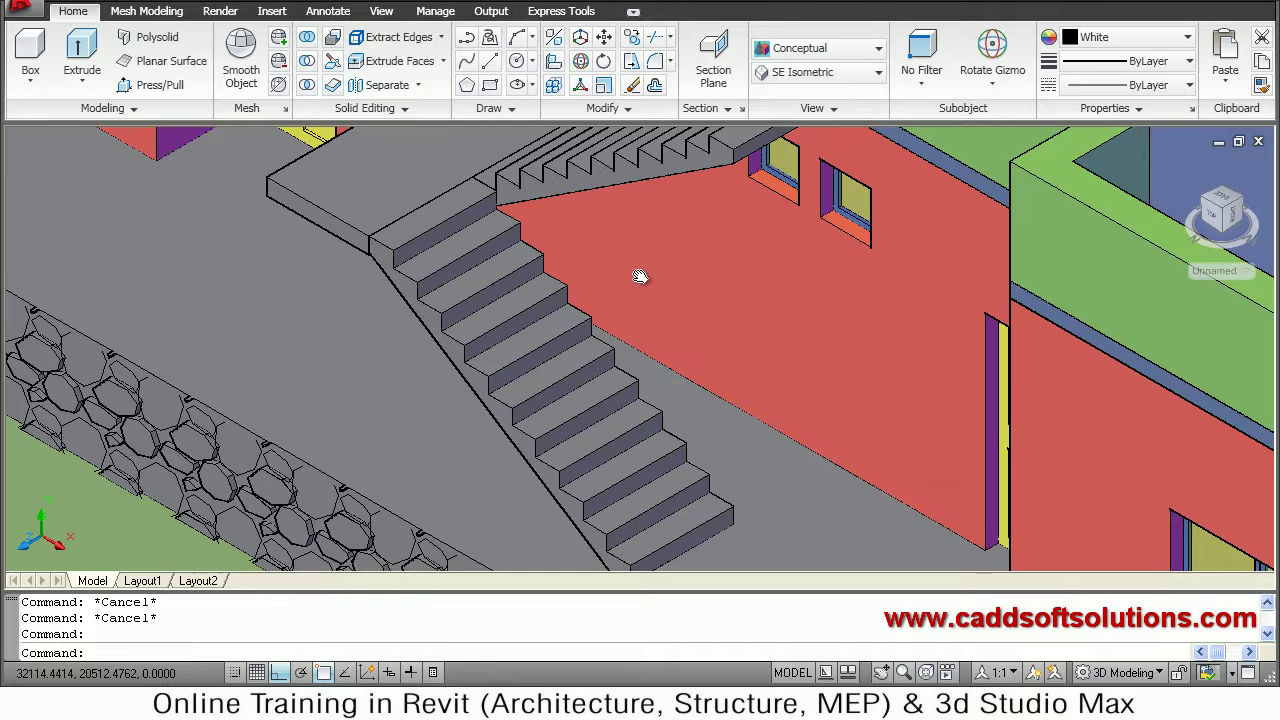
middle_click_drag(627, 296, 614, 286)
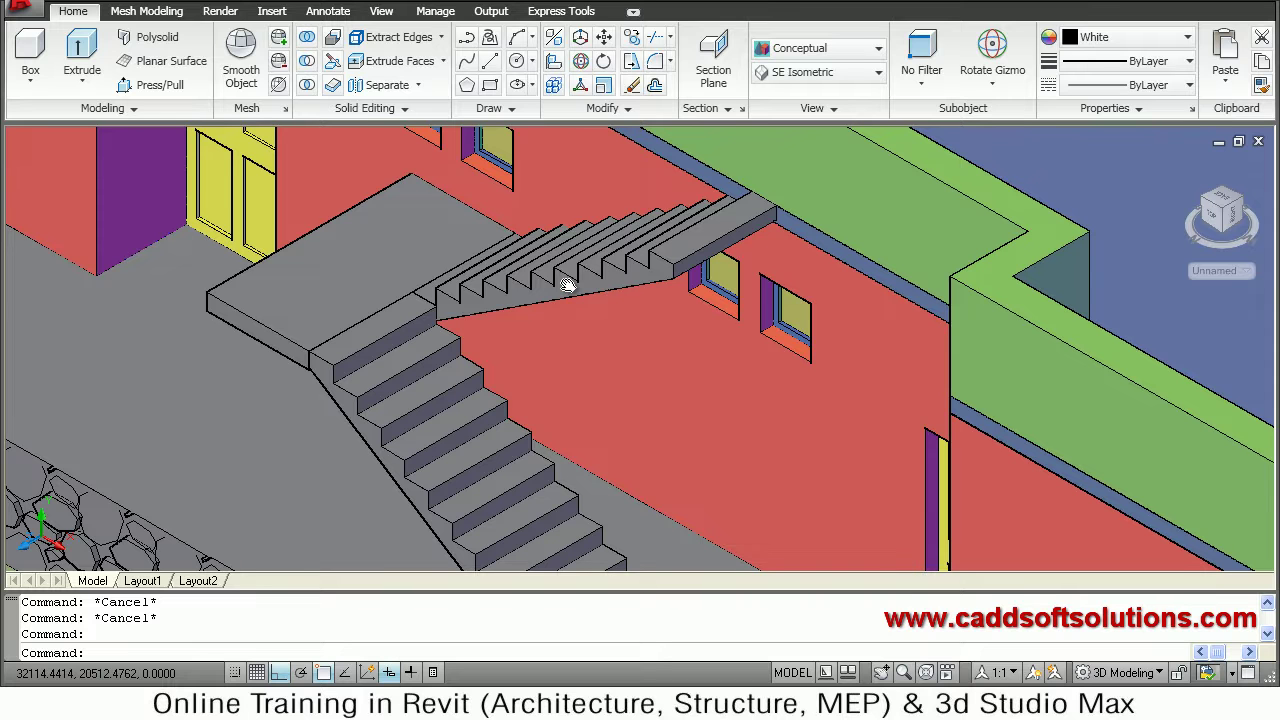
middle_click_drag(567, 285, 565, 290)
key("Escape")
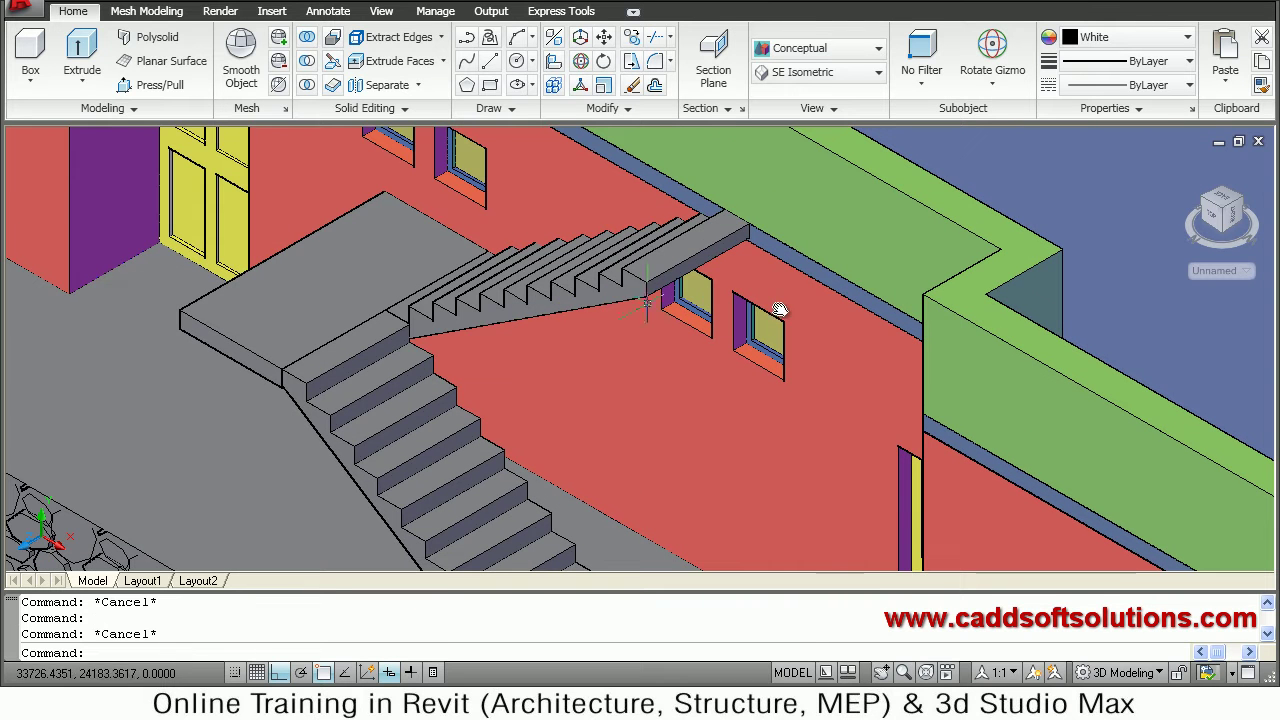
left_click(705, 255)
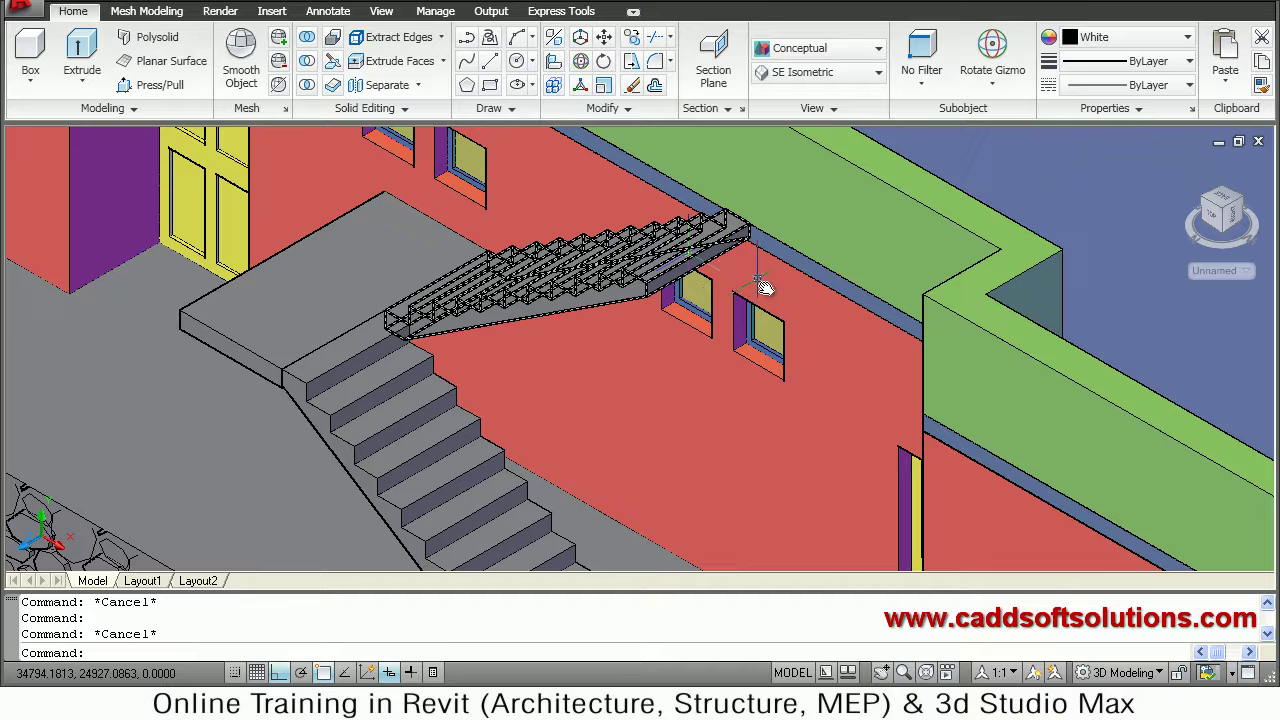
key("Escape")
left_click(776, 278)
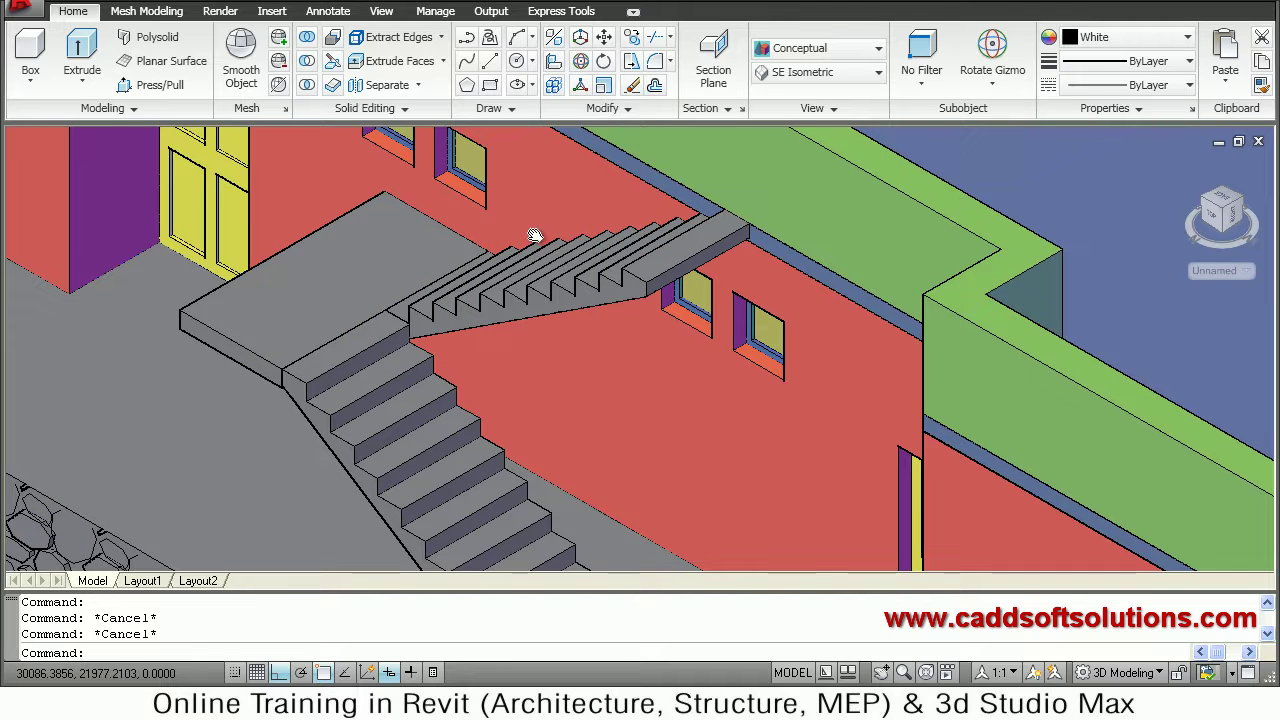
scroll(440, 285, "down", 2)
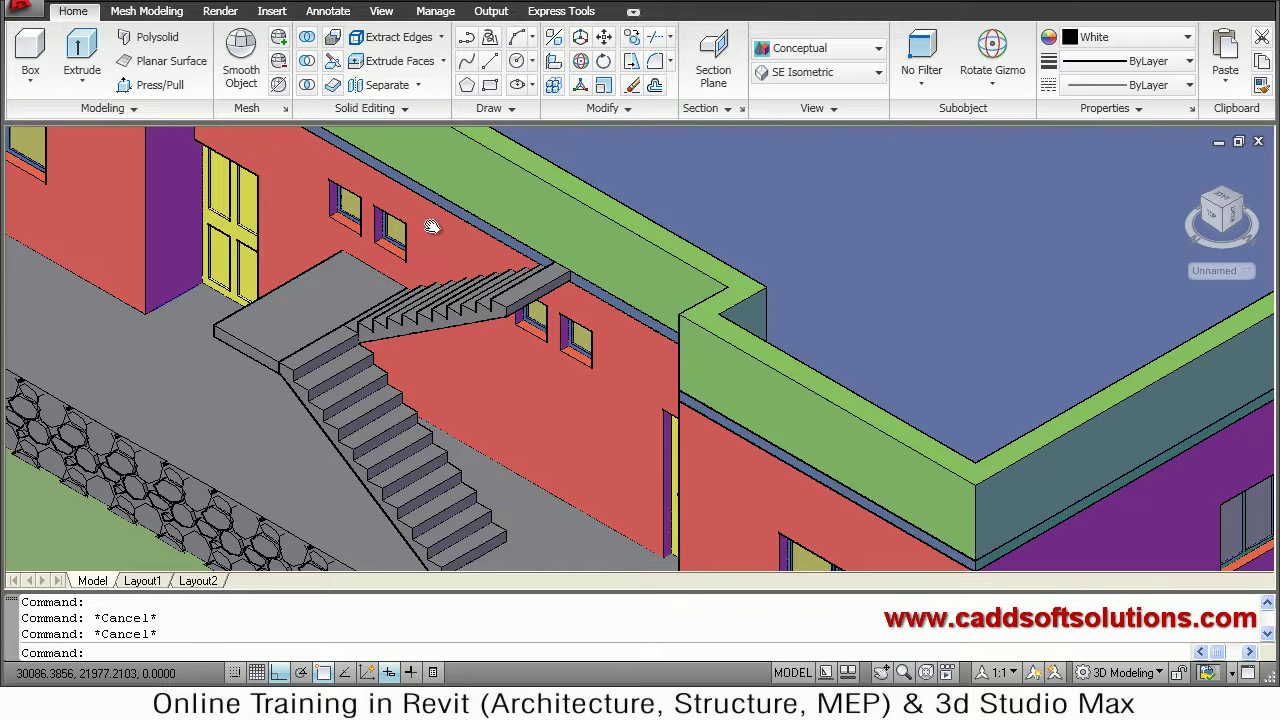
scroll(295, 345, "down", 2)
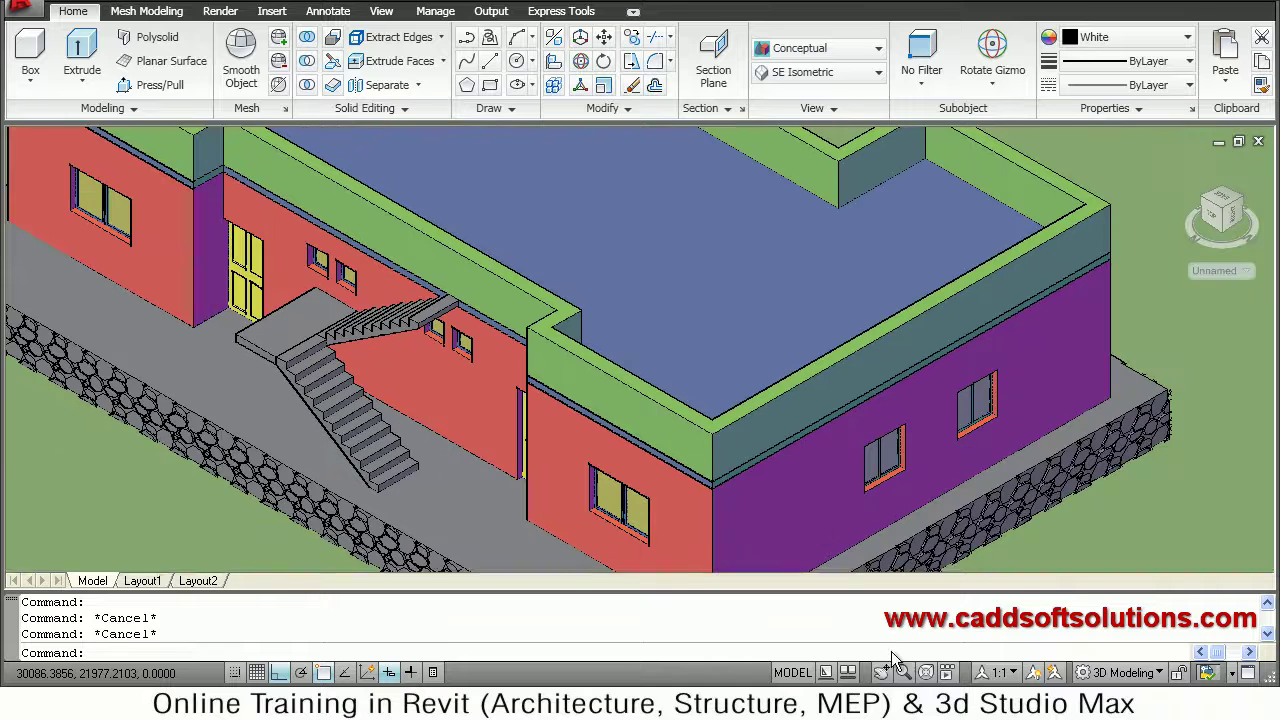
middle_click_drag(293, 544, 723, 294)
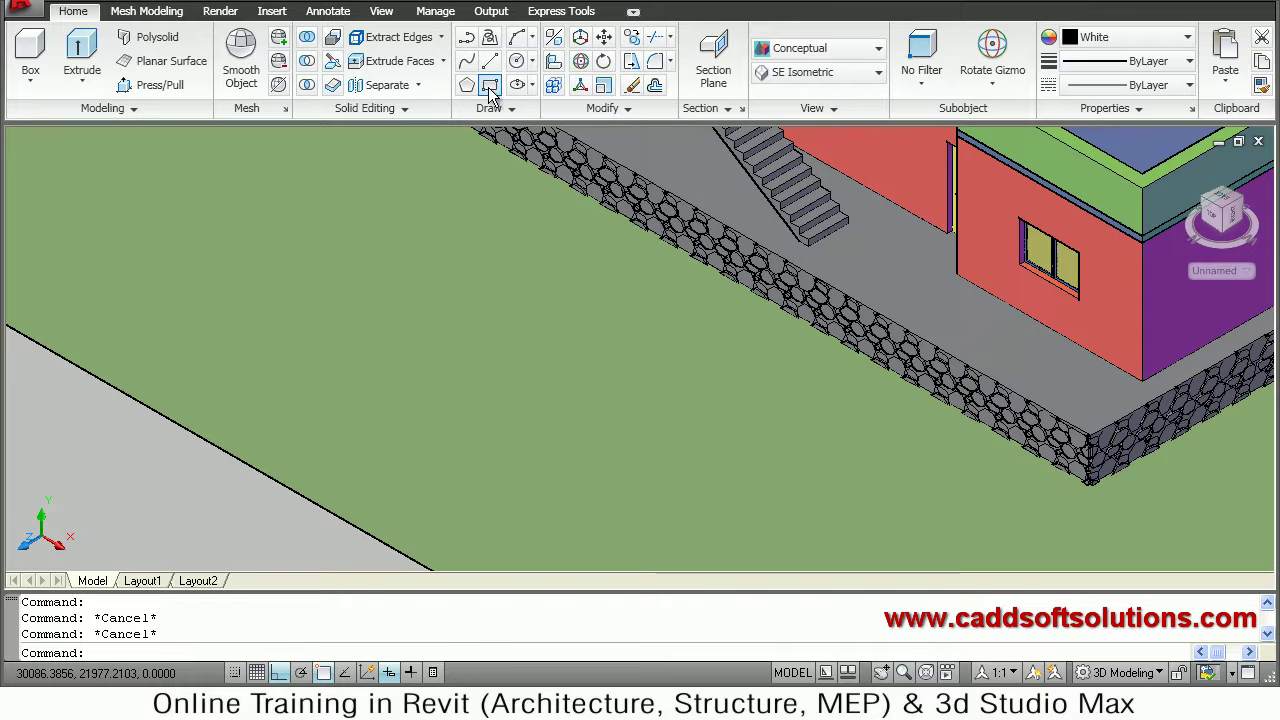
left_click(77, 480)
right_click(135, 496)
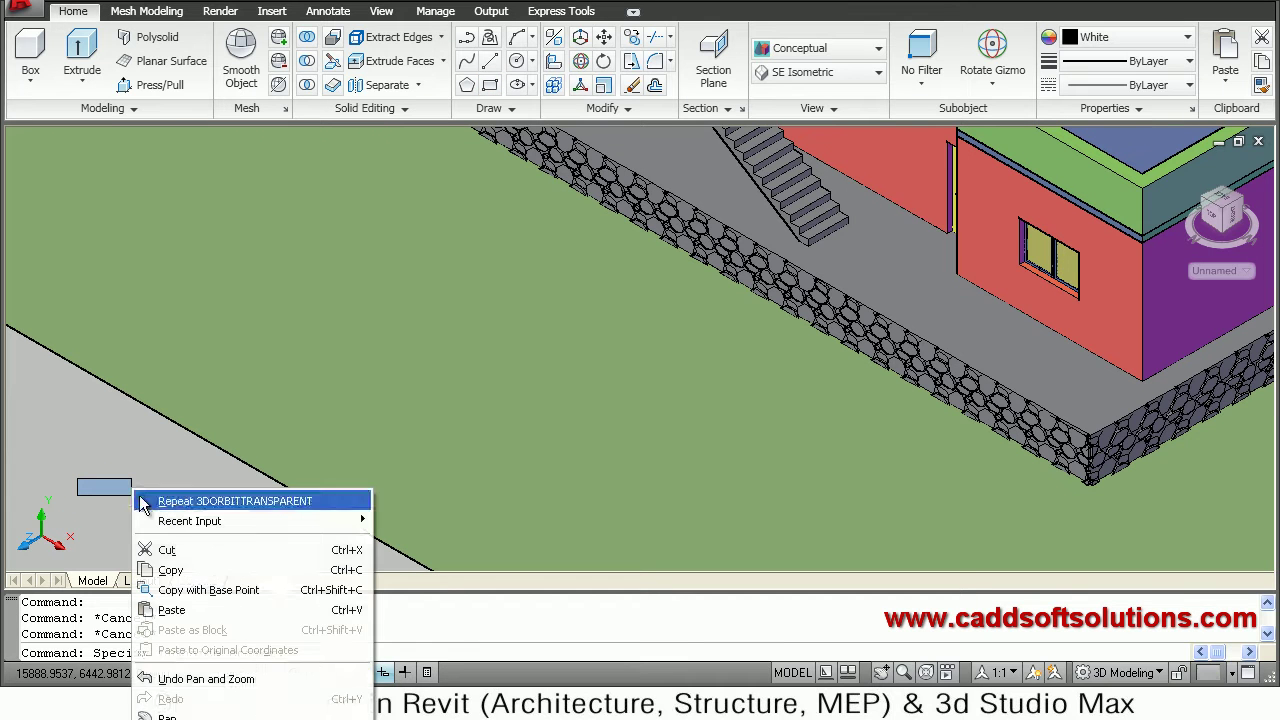
key("Escape")
key("Escape")
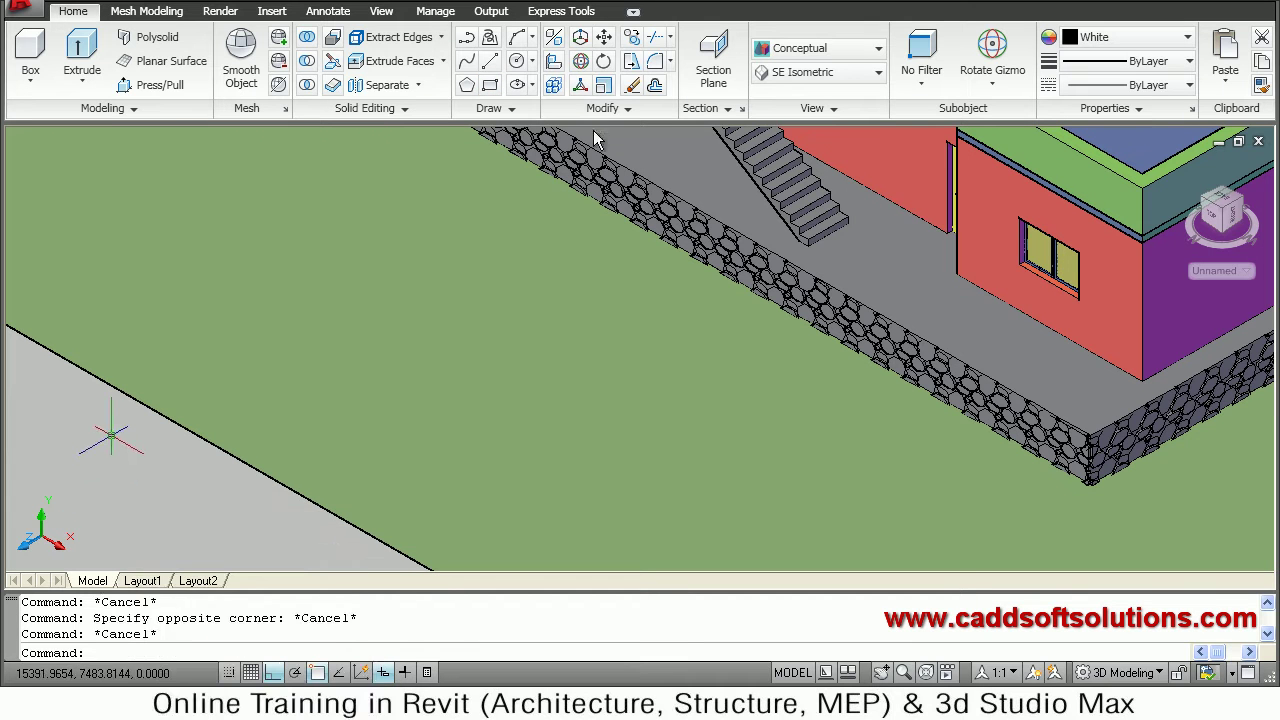
Draw a rectangle 1000 long and 150 wide on the empty grey area beyond the green ground
left_click(491, 86)
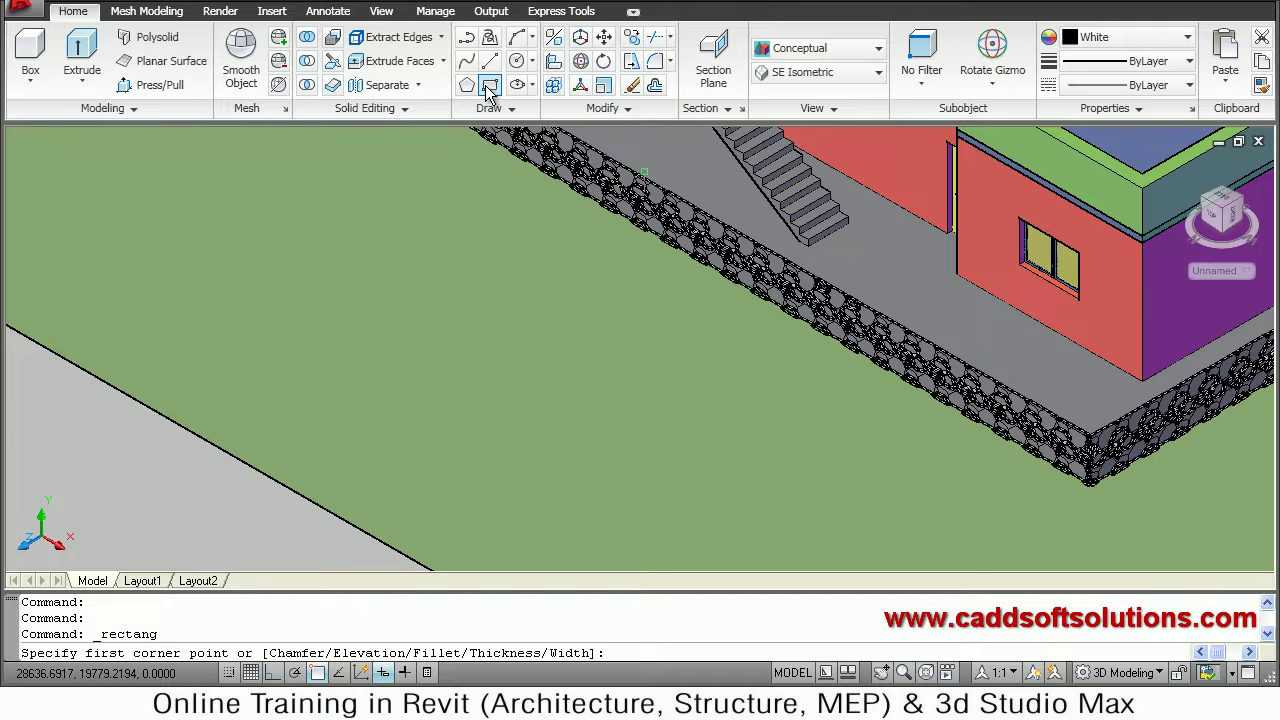
left_click(92, 530)
right_click(111, 486)
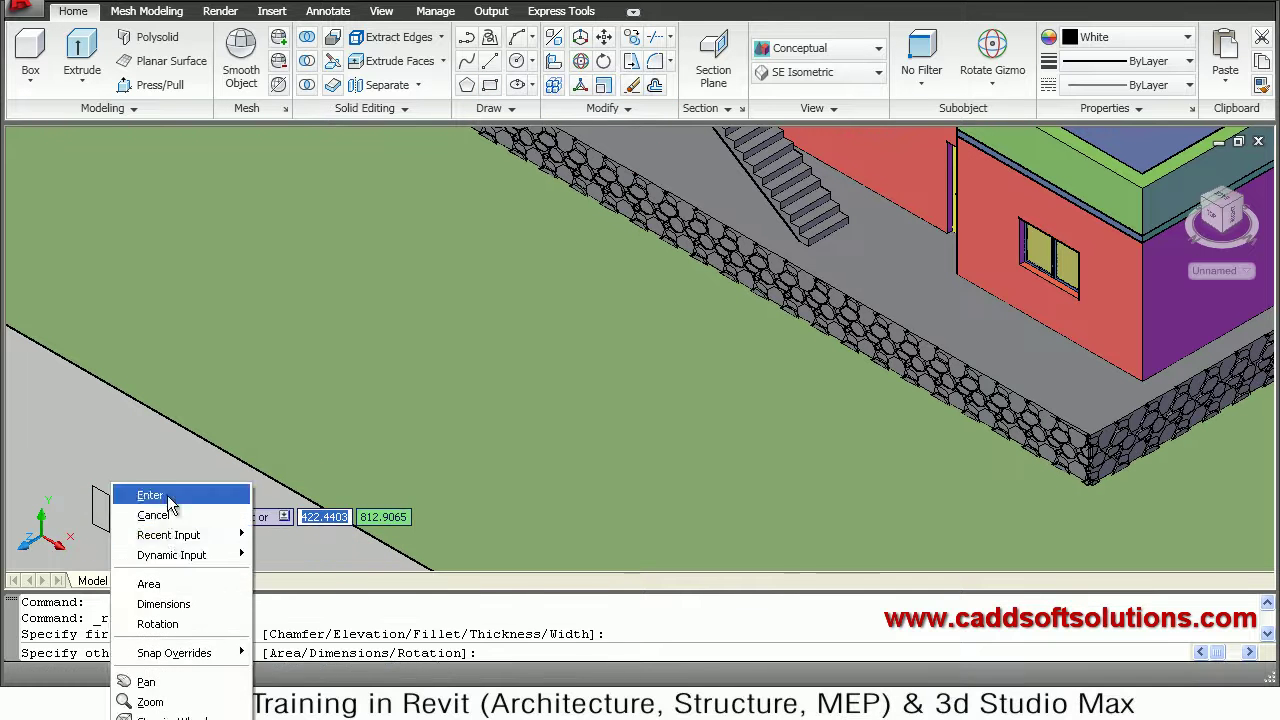
left_click(165, 604)
type("1000")
key("Return")
type("150")
key("Return")
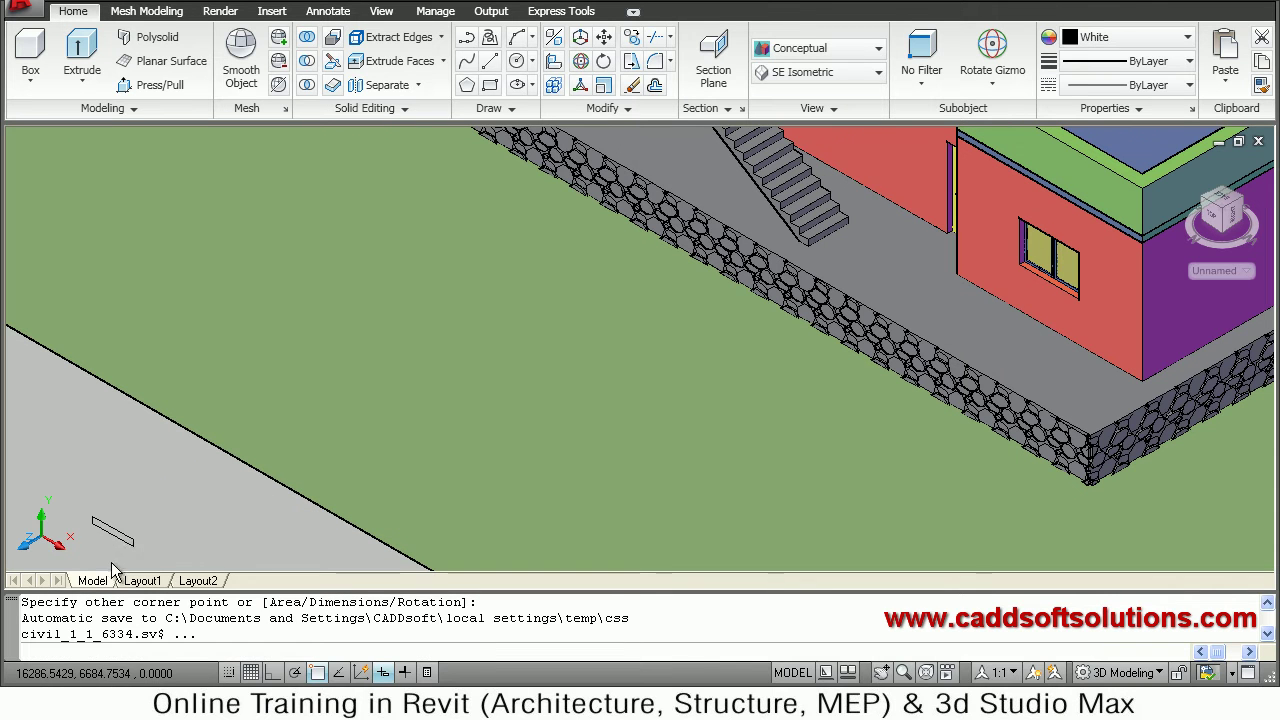
left_click(146, 394)
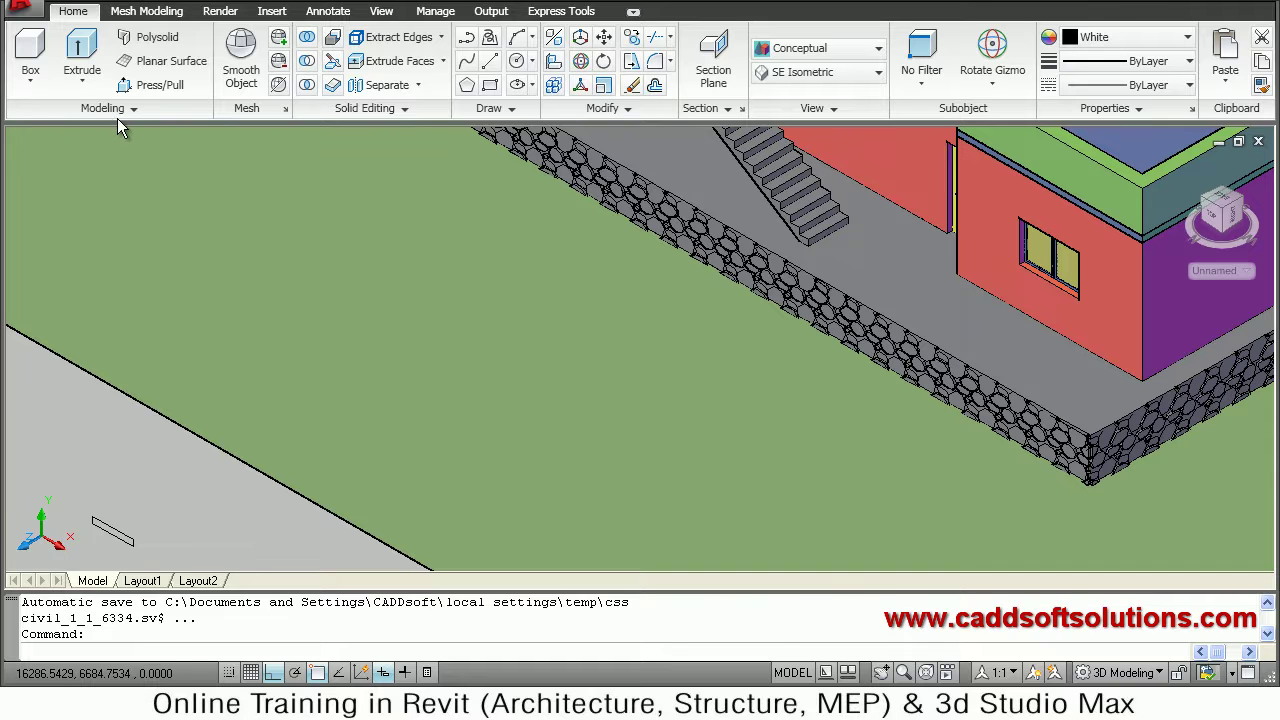
Try extruding the 1000 by 150 rectangle freehand by about 645 units, and undo the extrusion
left_click(82, 58)
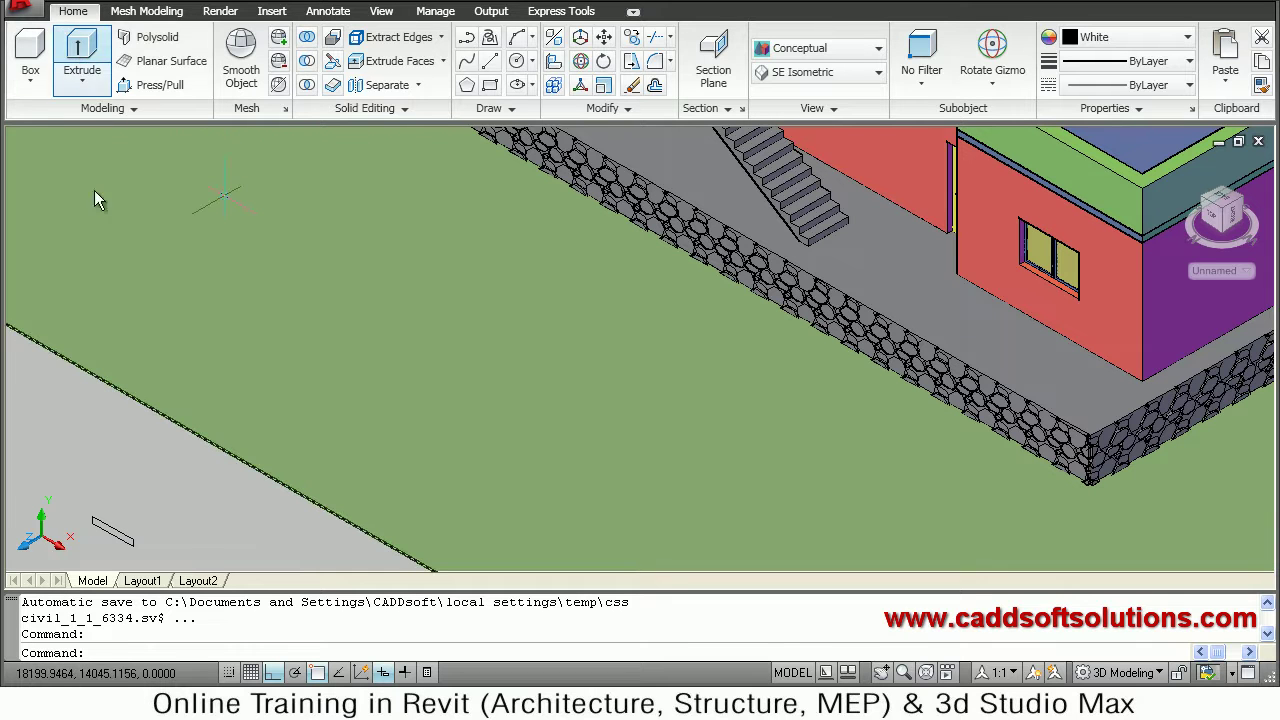
left_click(119, 540)
key("Return")
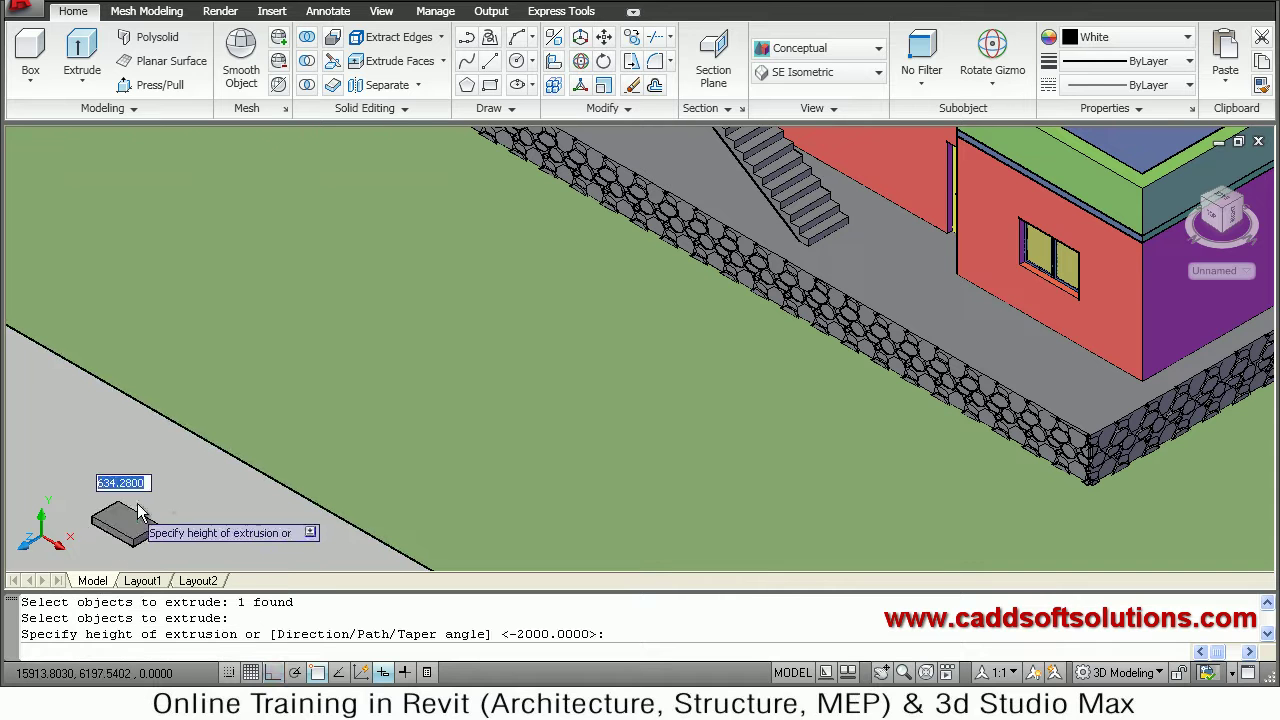
left_click(208, 465)
type("u")
key("Return")
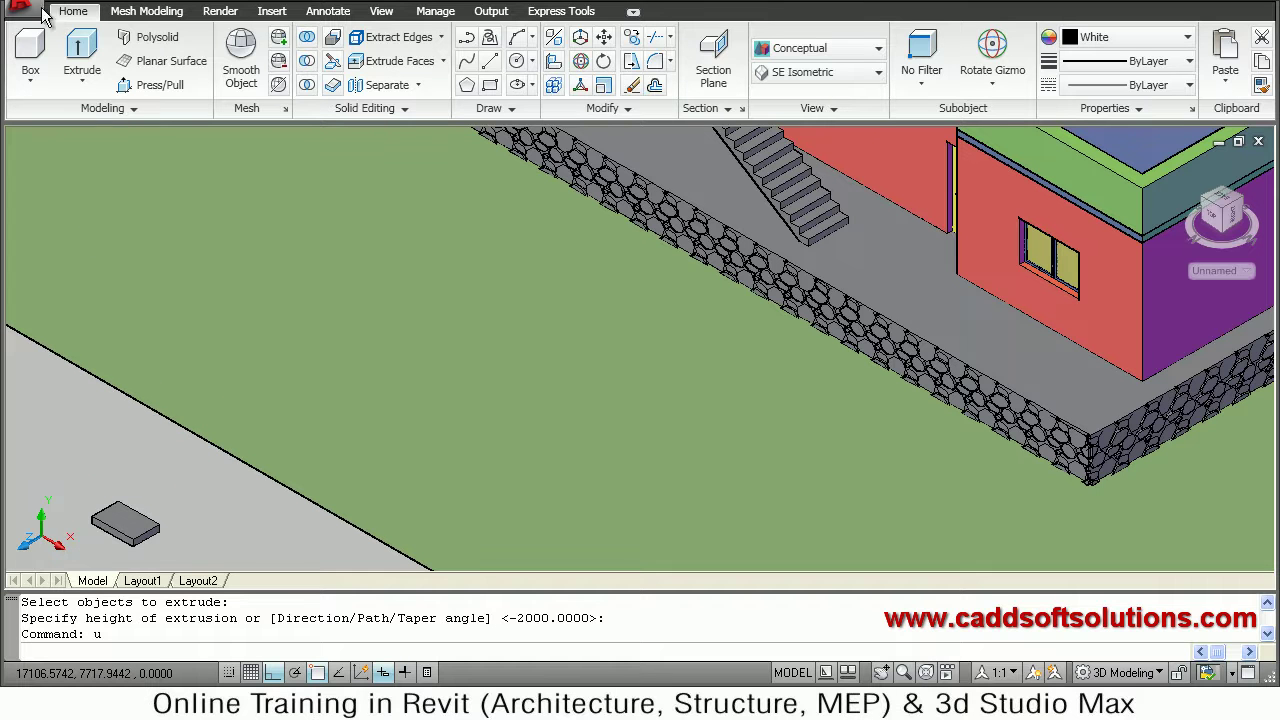
key("Return")
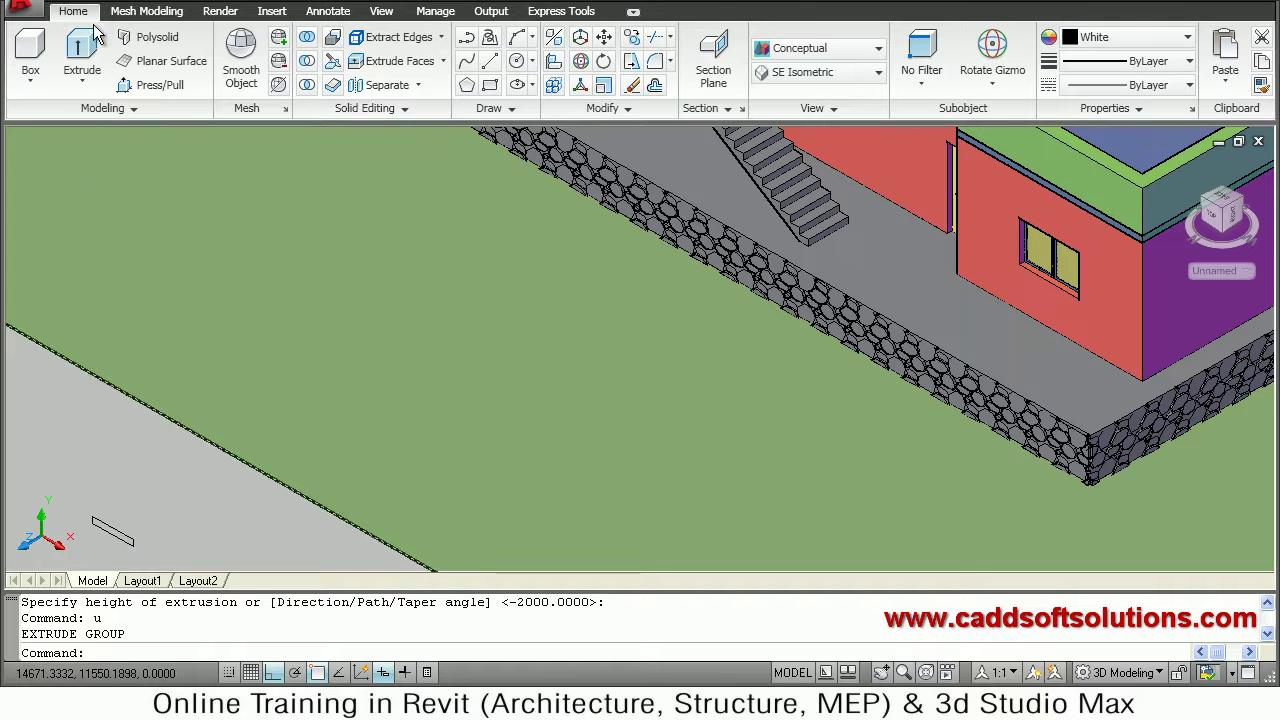
Extrude the 1000 by 150 rectangle by 1000 units into a square slab
left_click(90, 78)
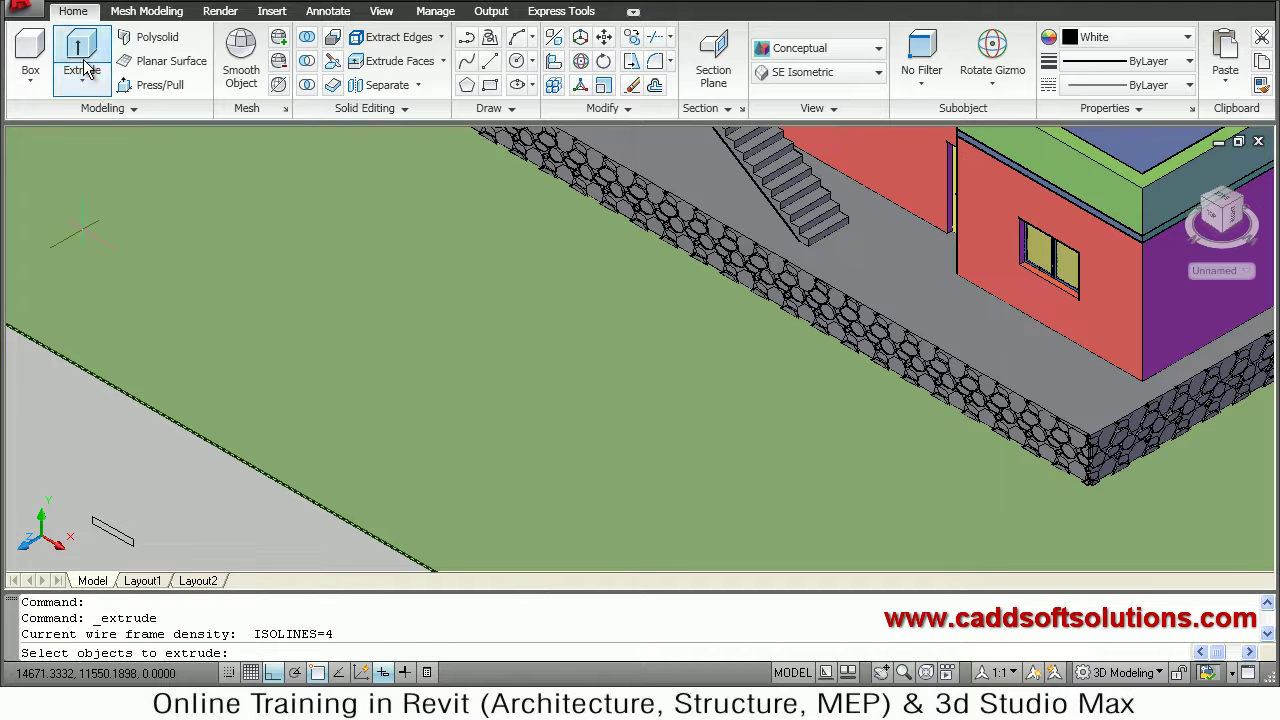
left_click(106, 526)
key("Return")
type("1")
key("Return")
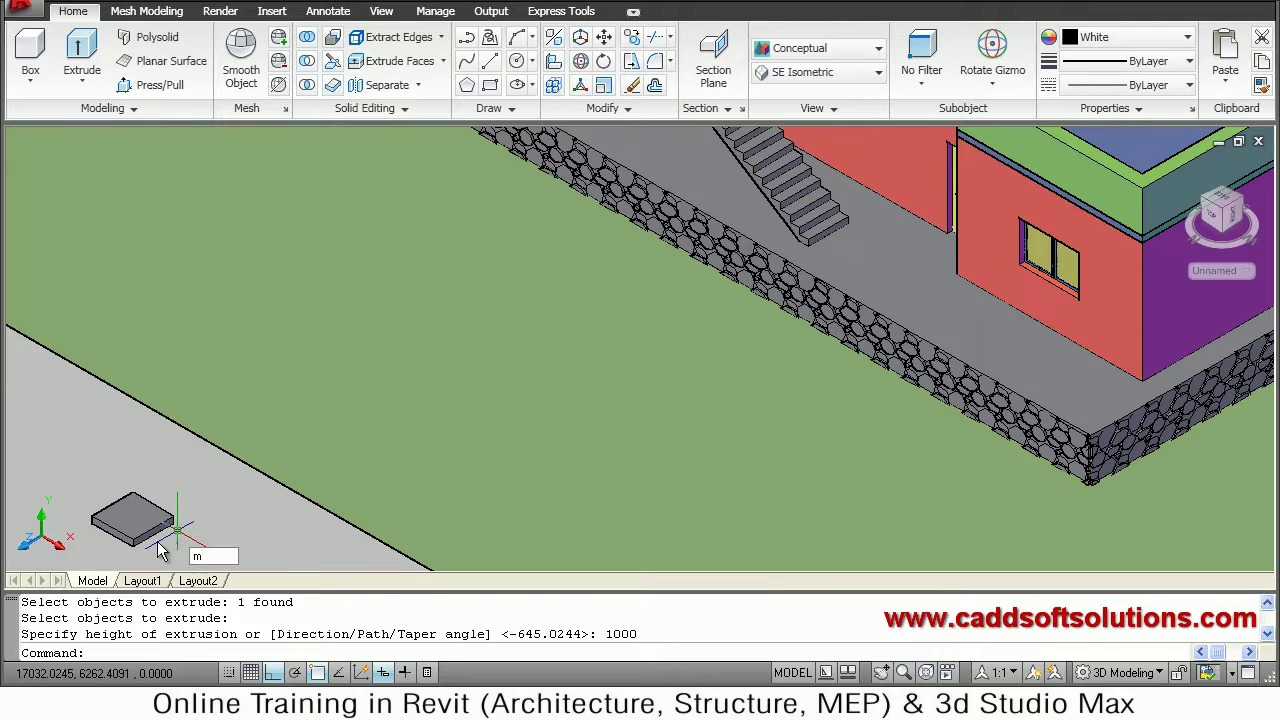
Move the square slab from the ground beyond the green area onto the upper flight's end corner, turning Ortho off for free placement
type("m")
key("Return")
left_click(135, 517)
key("Return")
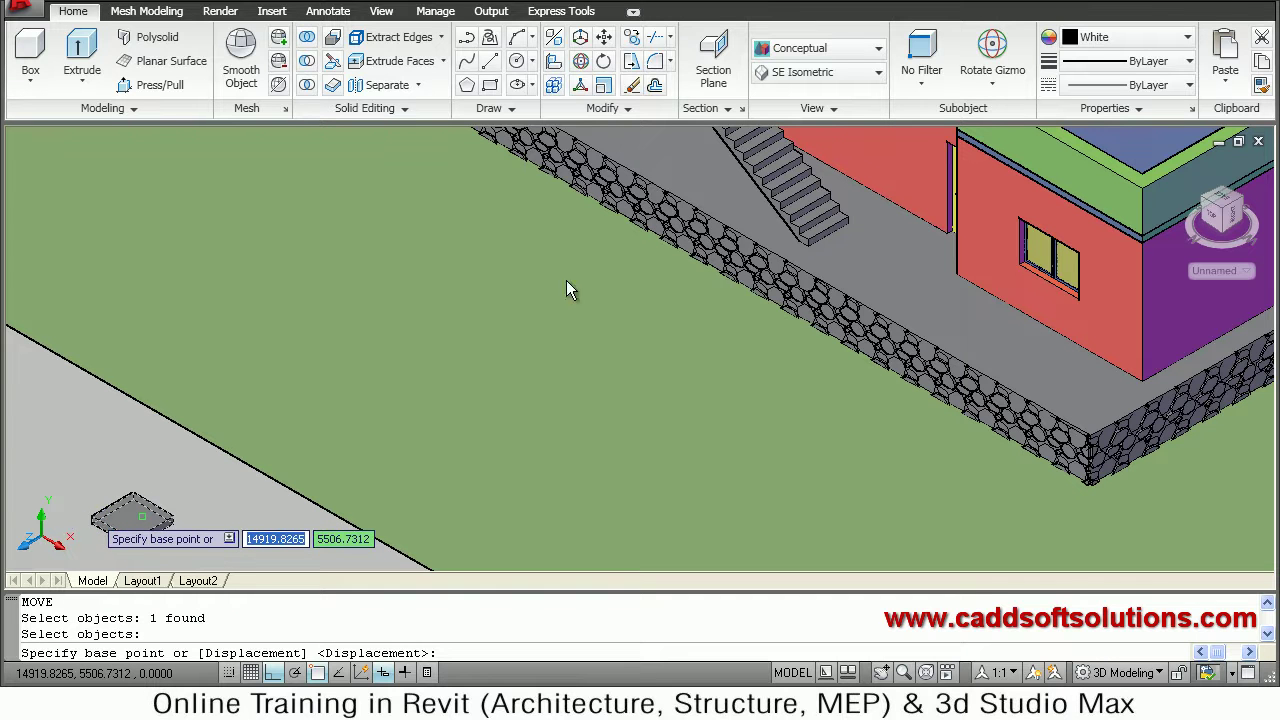
left_click(140, 516)
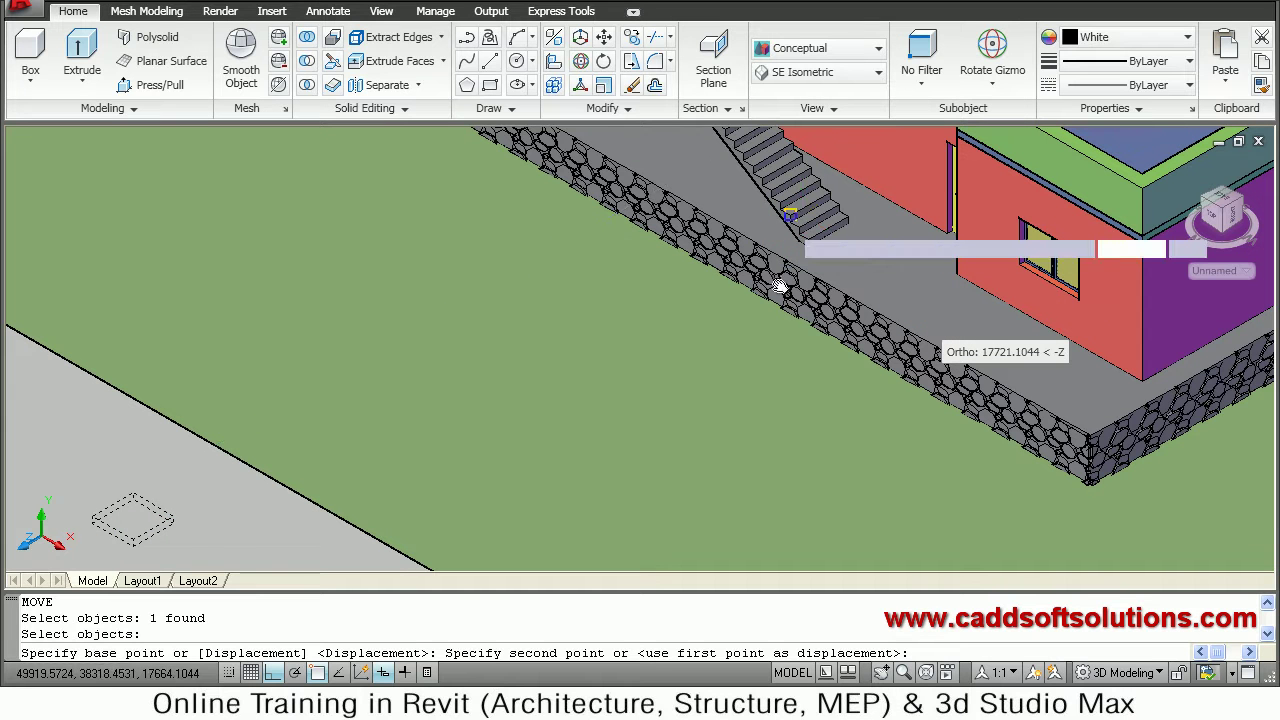
middle_click_drag(811, 207, 781, 235)
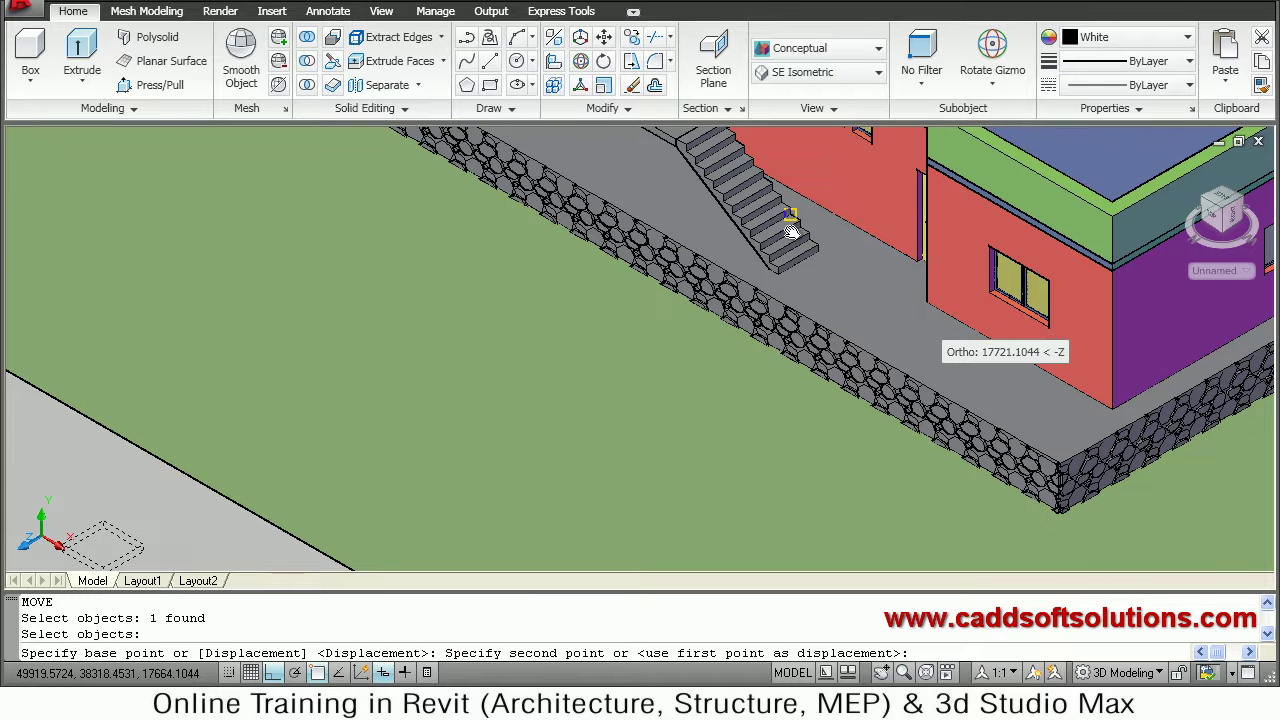
middle_click_drag(795, 225, 767, 235)
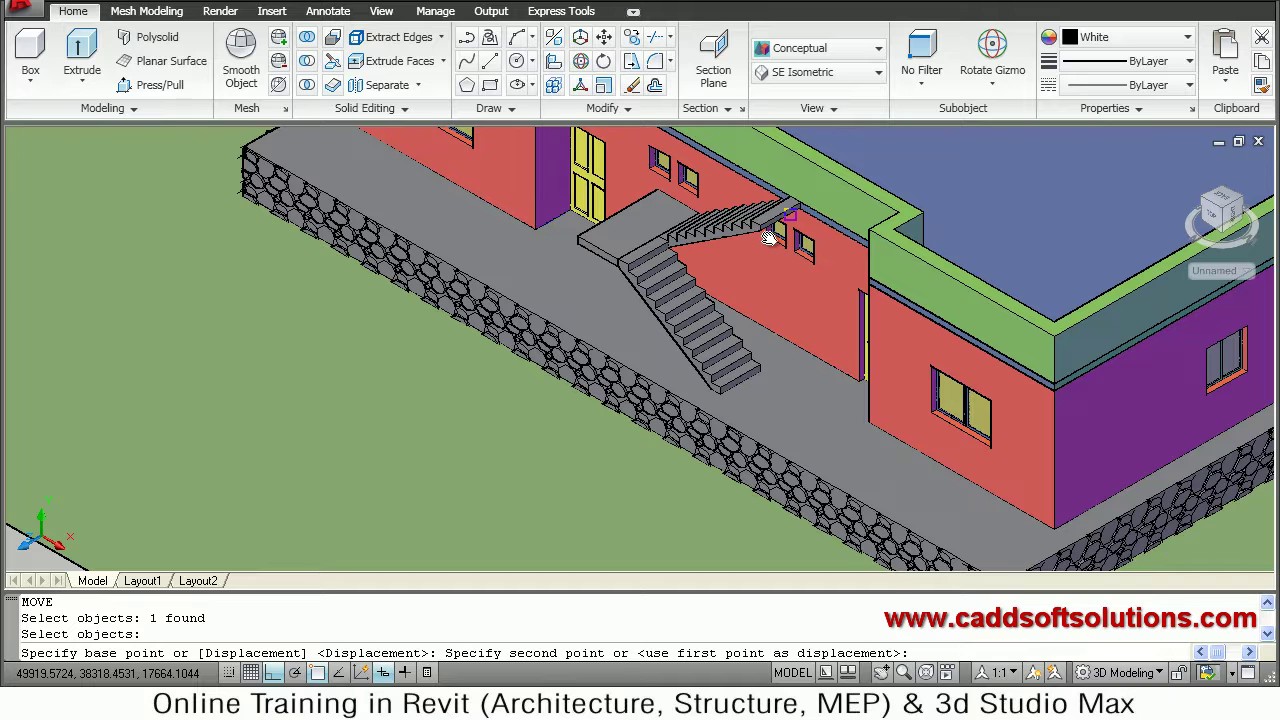
middle_click_drag(770, 225, 725, 420)
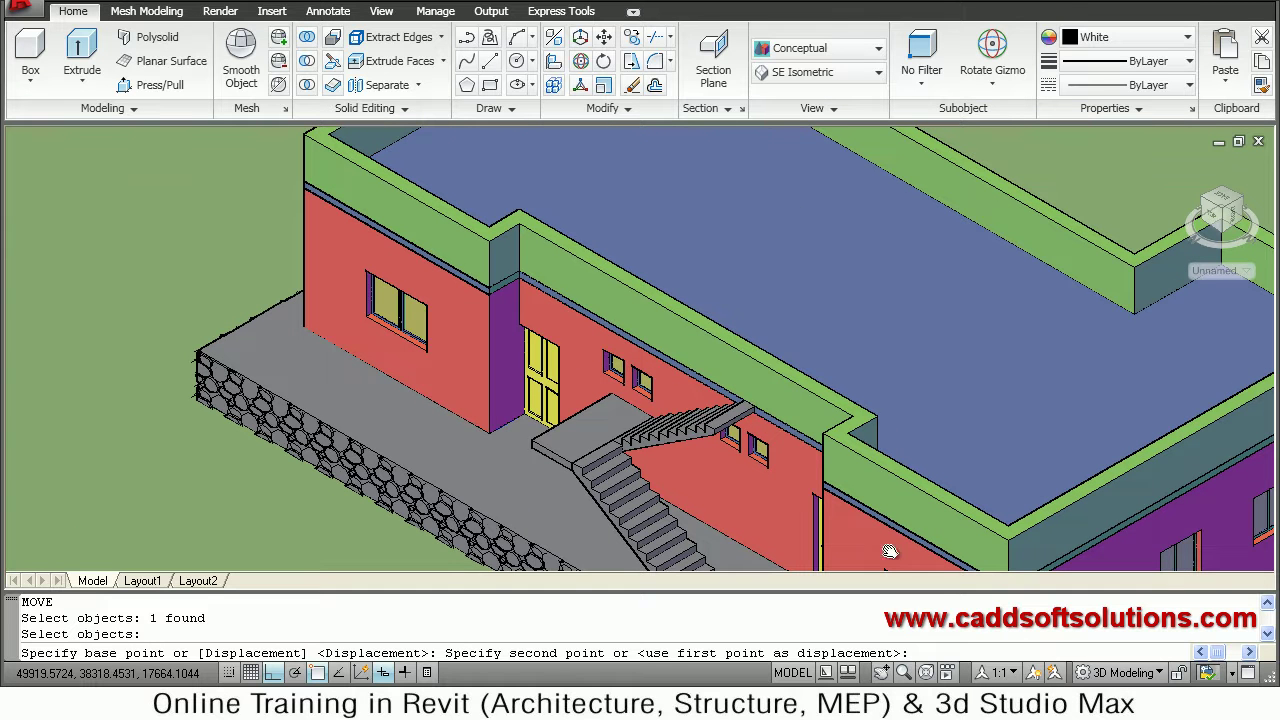
scroll(658, 560, "up", 2)
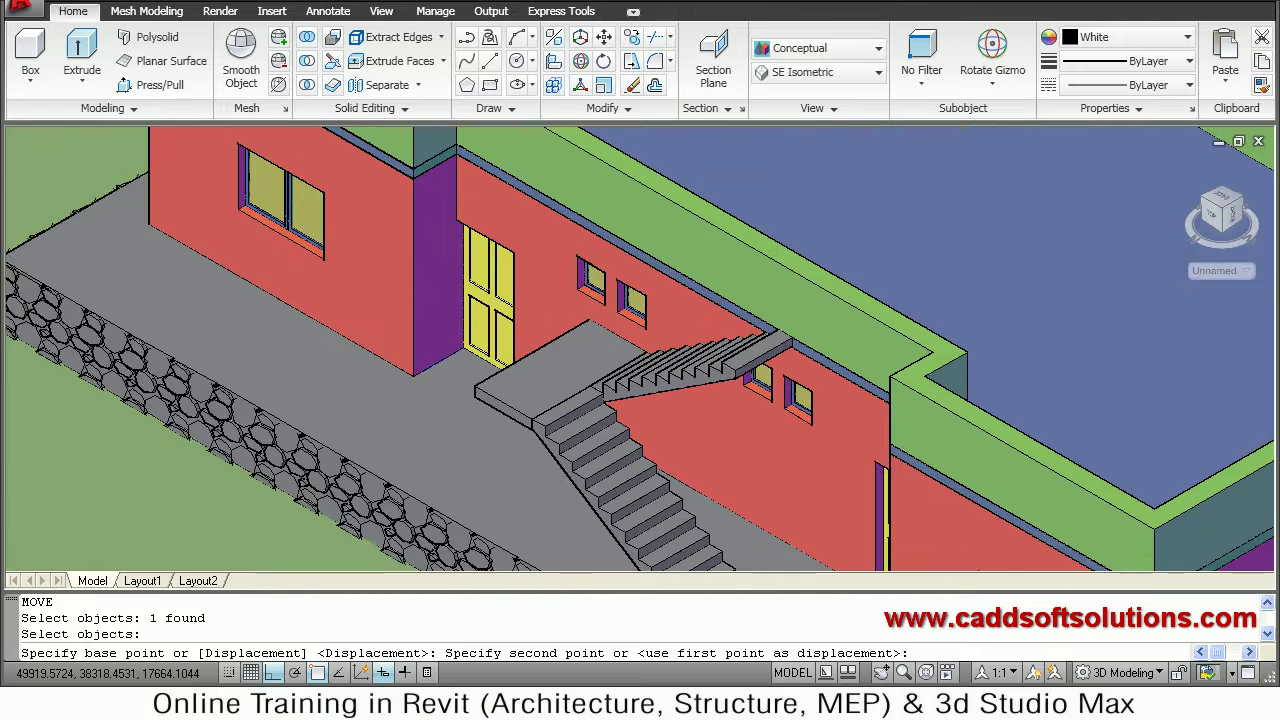
scroll(890, 390, "up", 3)
key("F8")
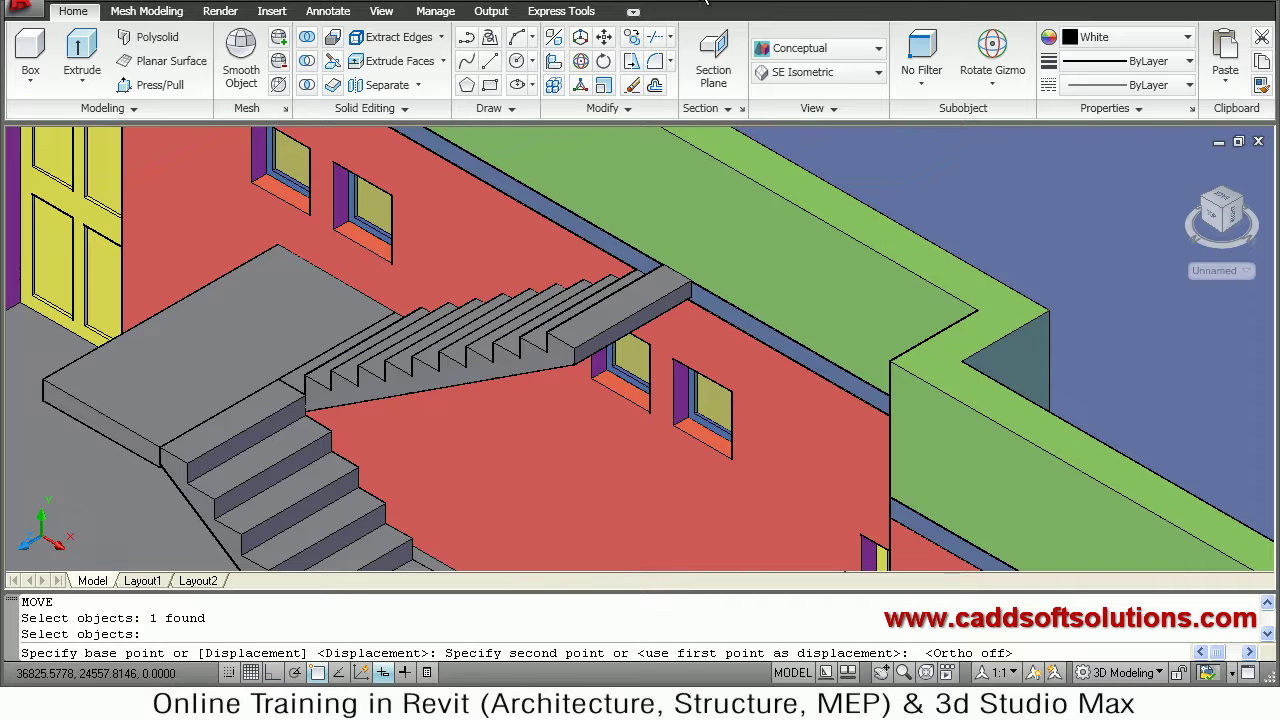
left_click(575, 351)
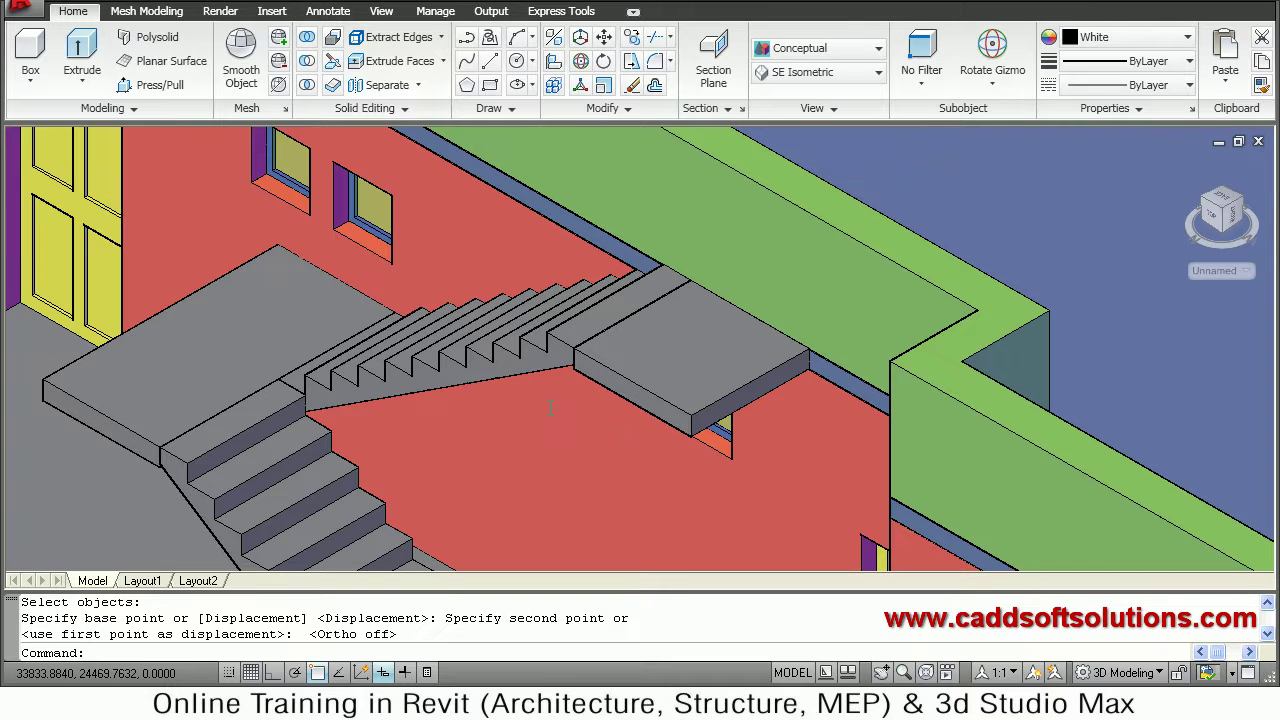
Select both stair flights, the middle landing and the top slab, and change their colour to Magenta
scroll(543, 377, "down", 2)
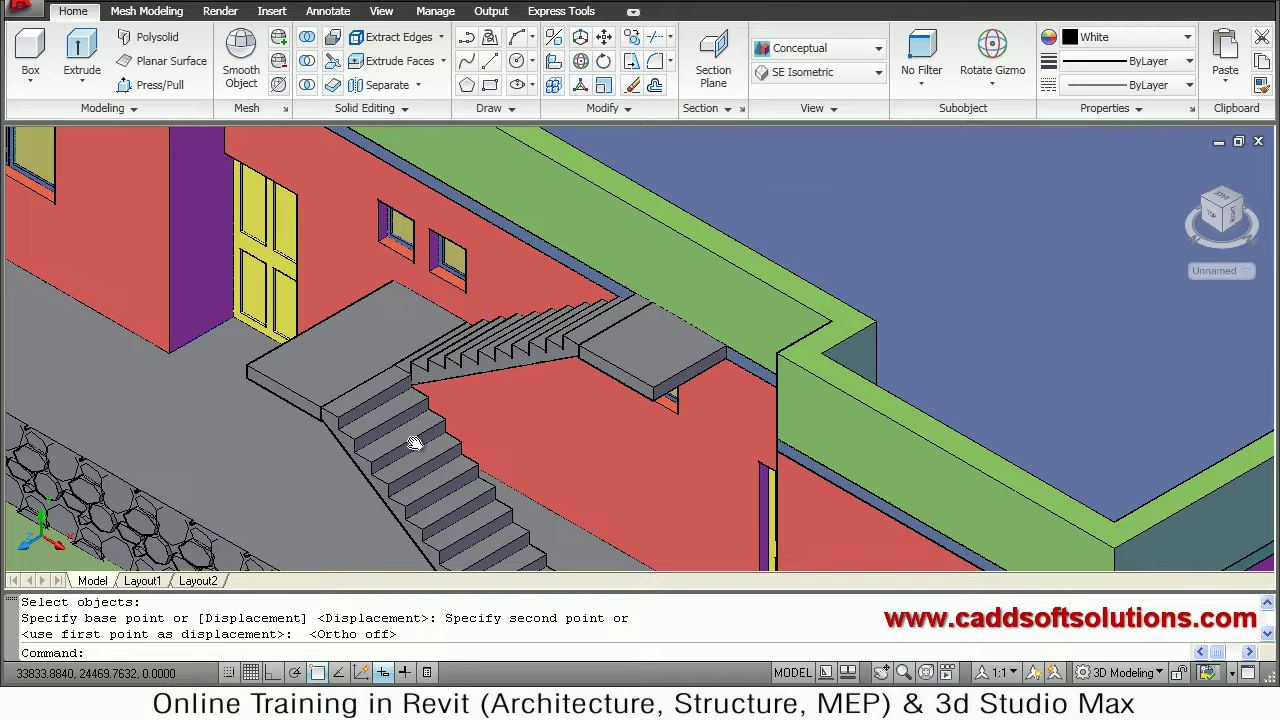
middle_click_drag(408, 453, 415, 391)
key("Escape")
key("Escape")
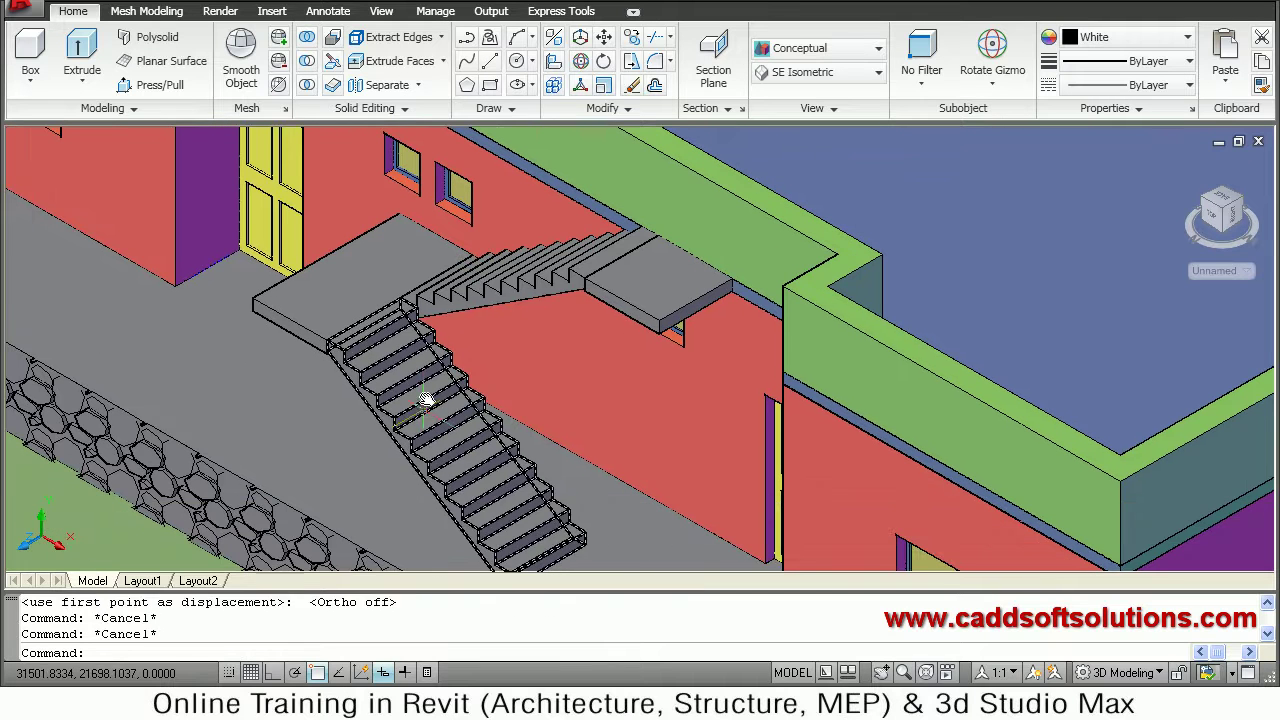
left_click(422, 391)
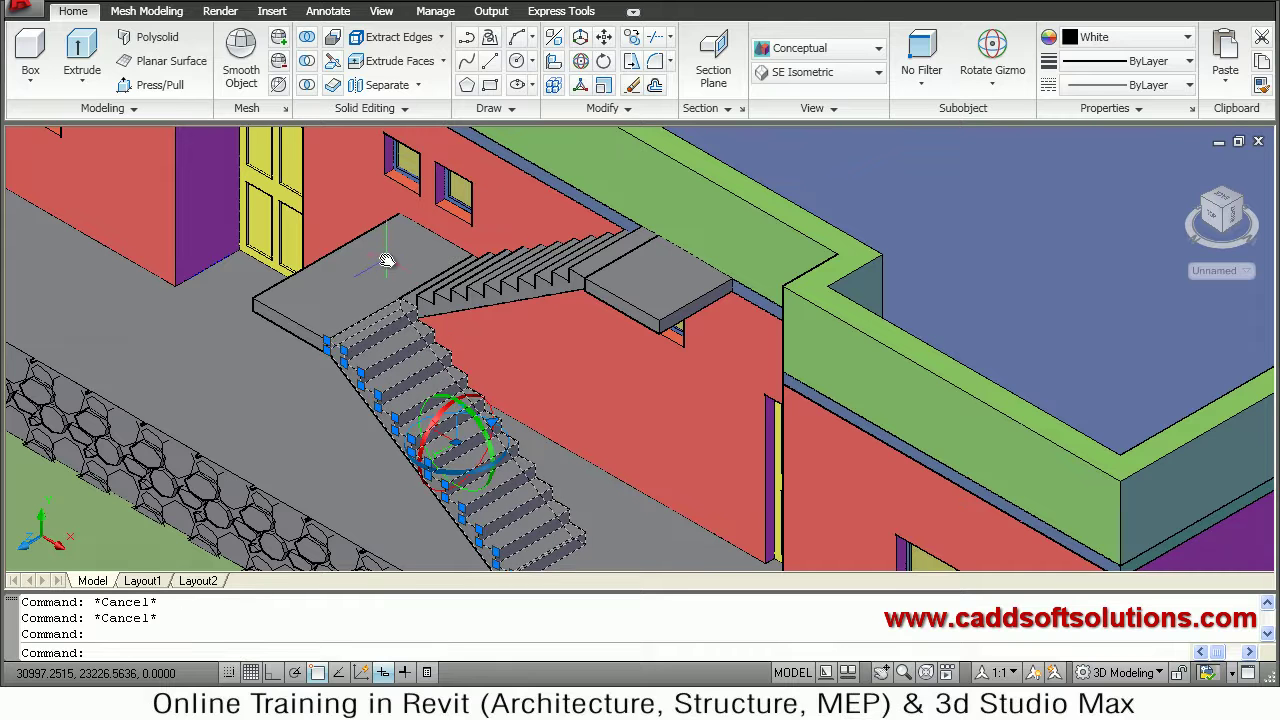
left_click(458, 295)
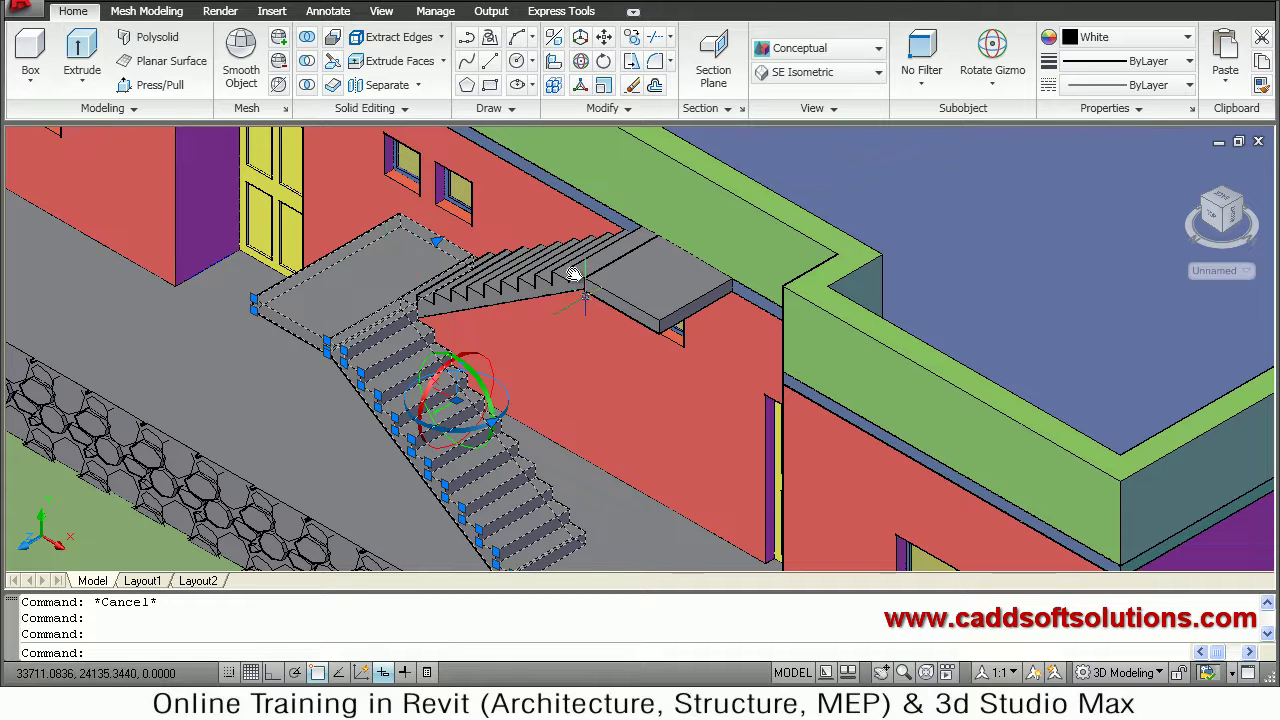
left_click(572, 268)
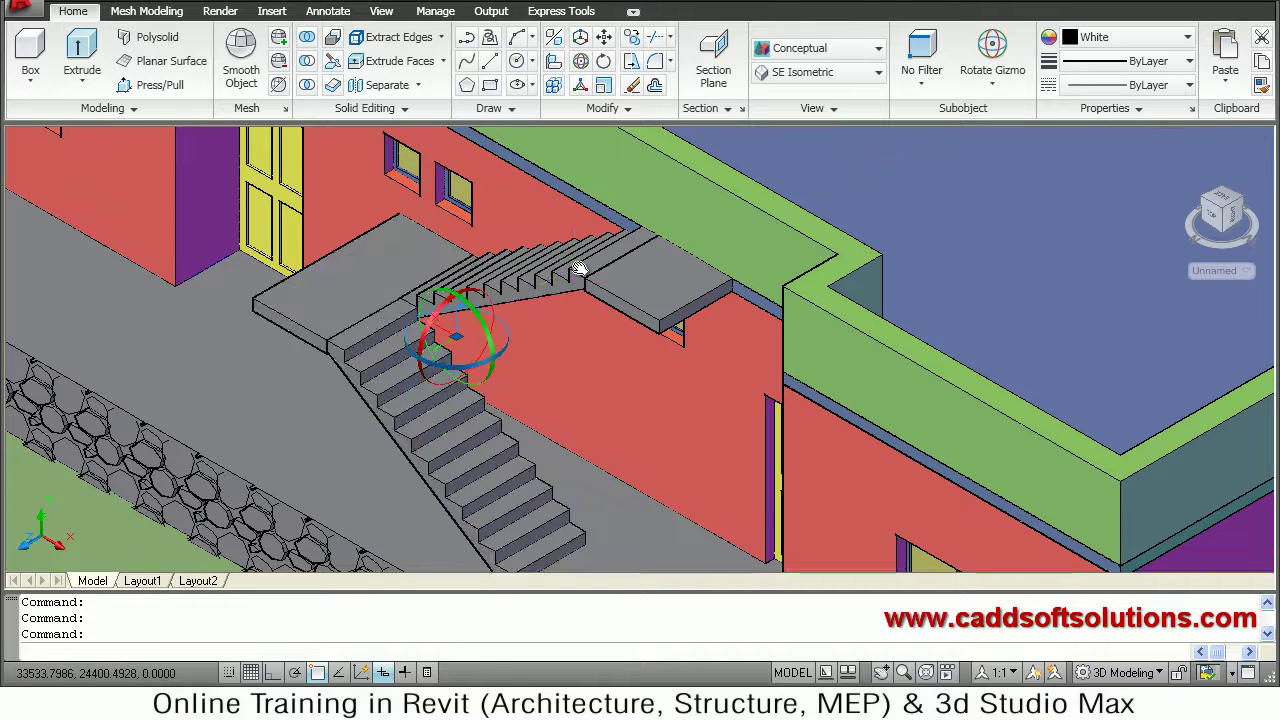
left_click(666, 288)
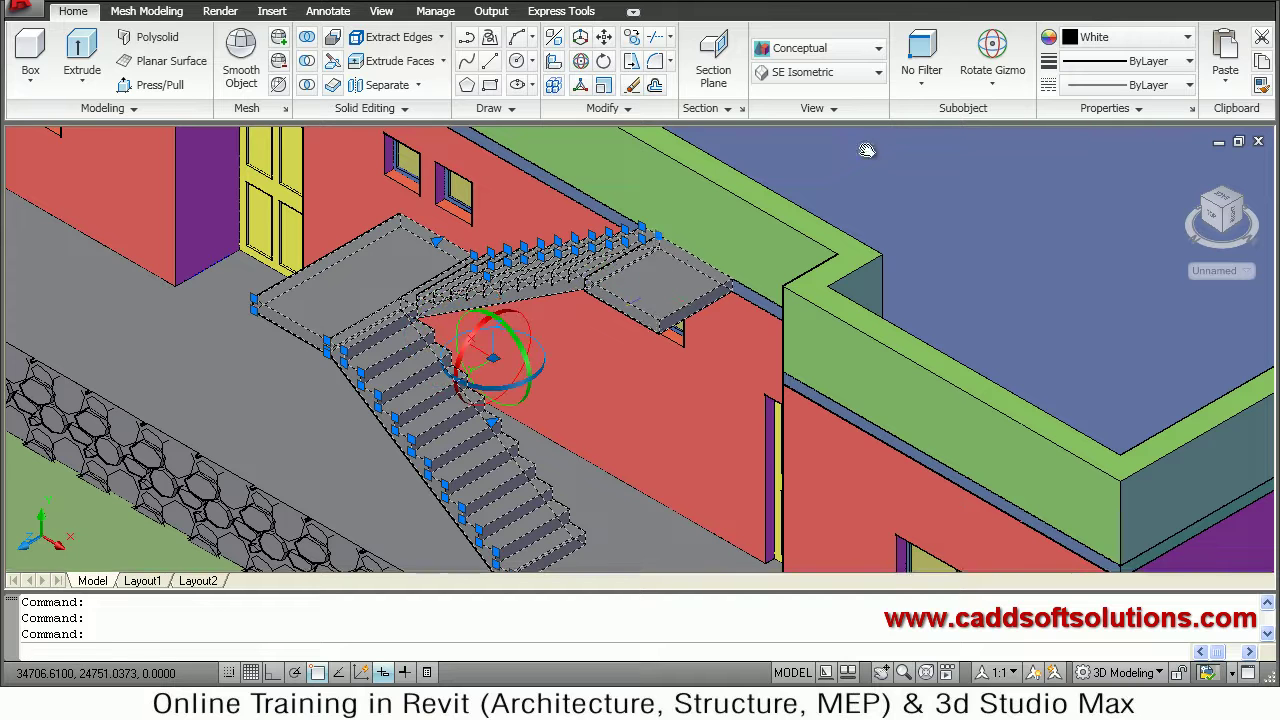
left_click(1113, 42)
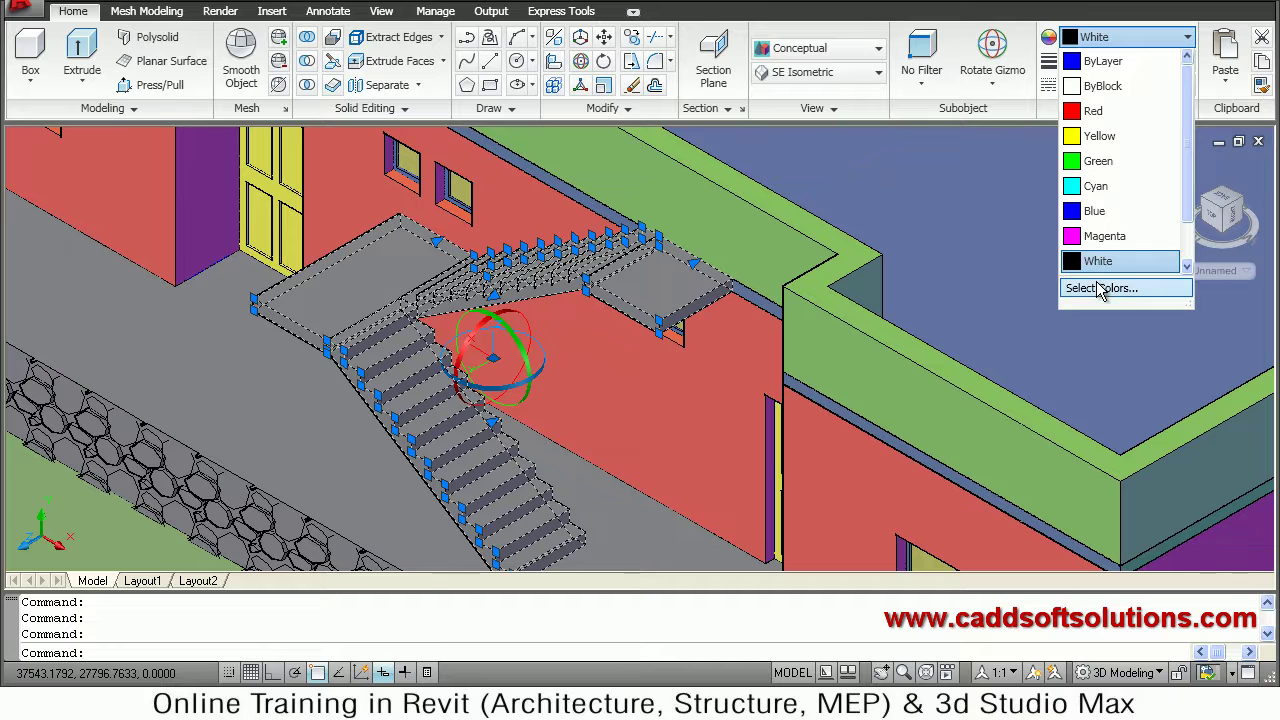
left_click(1098, 237)
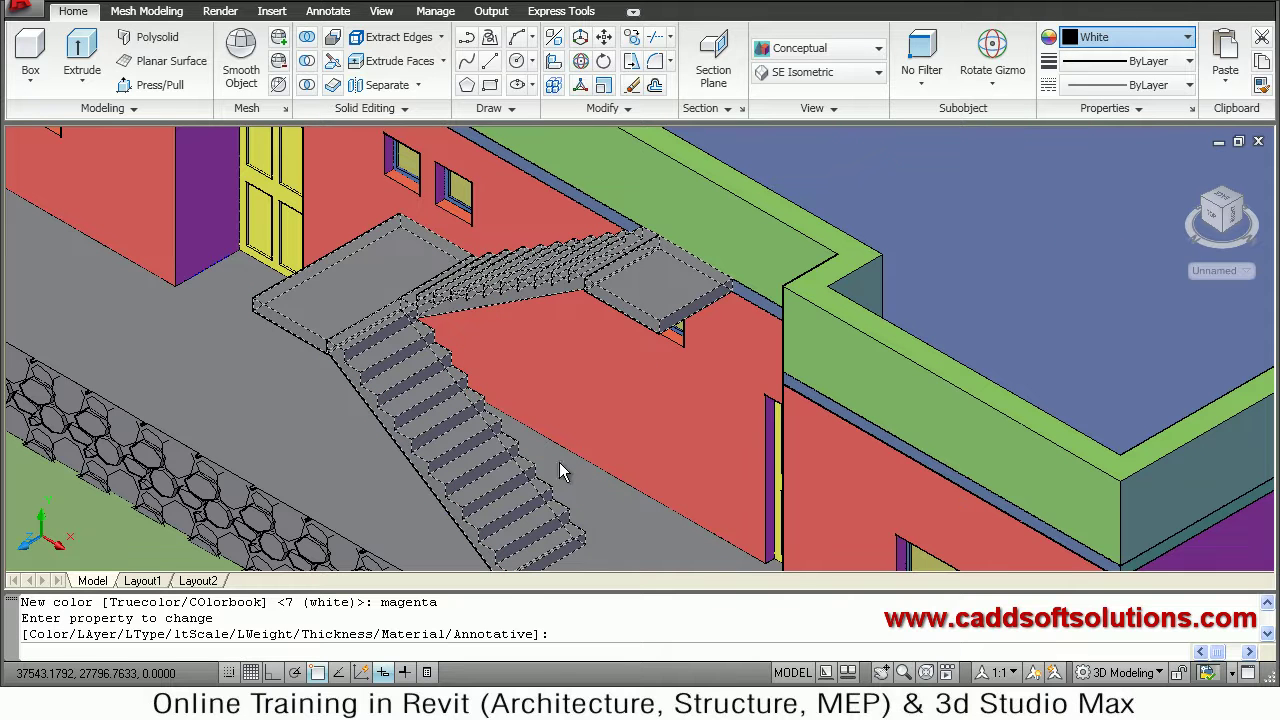
key("Return")
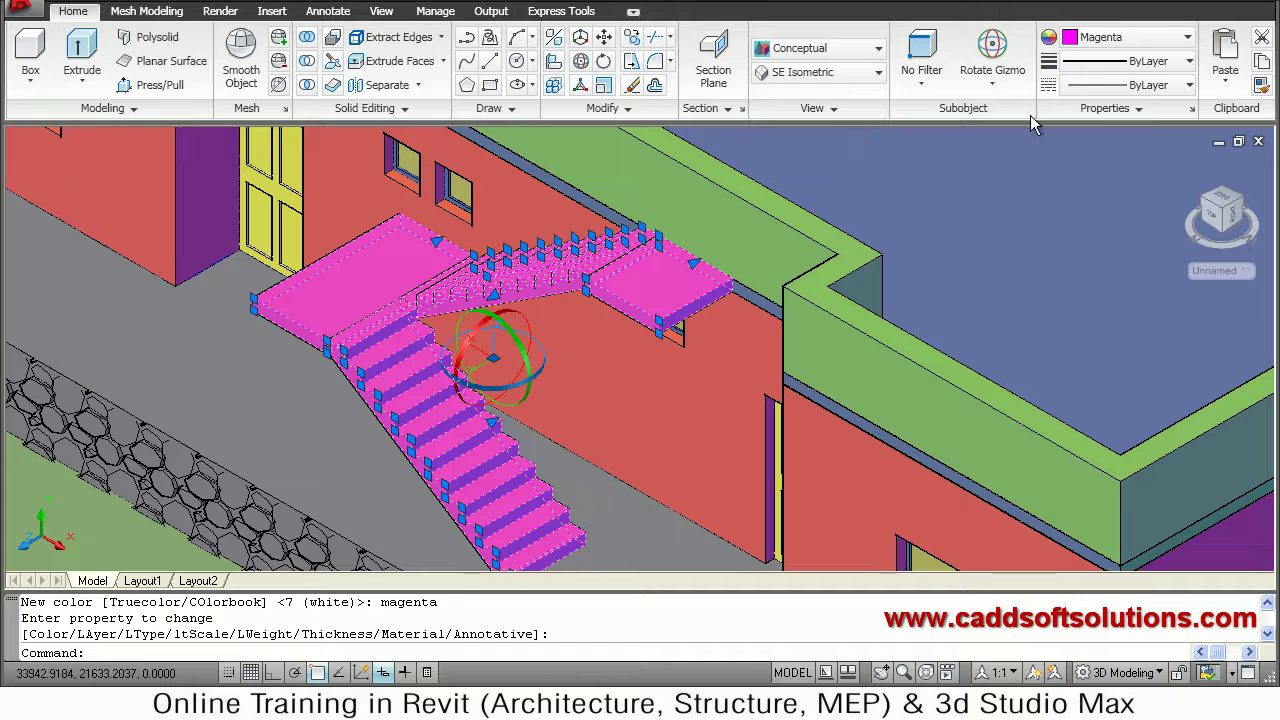
Change the selected staircase parts to index colour 54 and clear the selection
left_click(1167, 42)
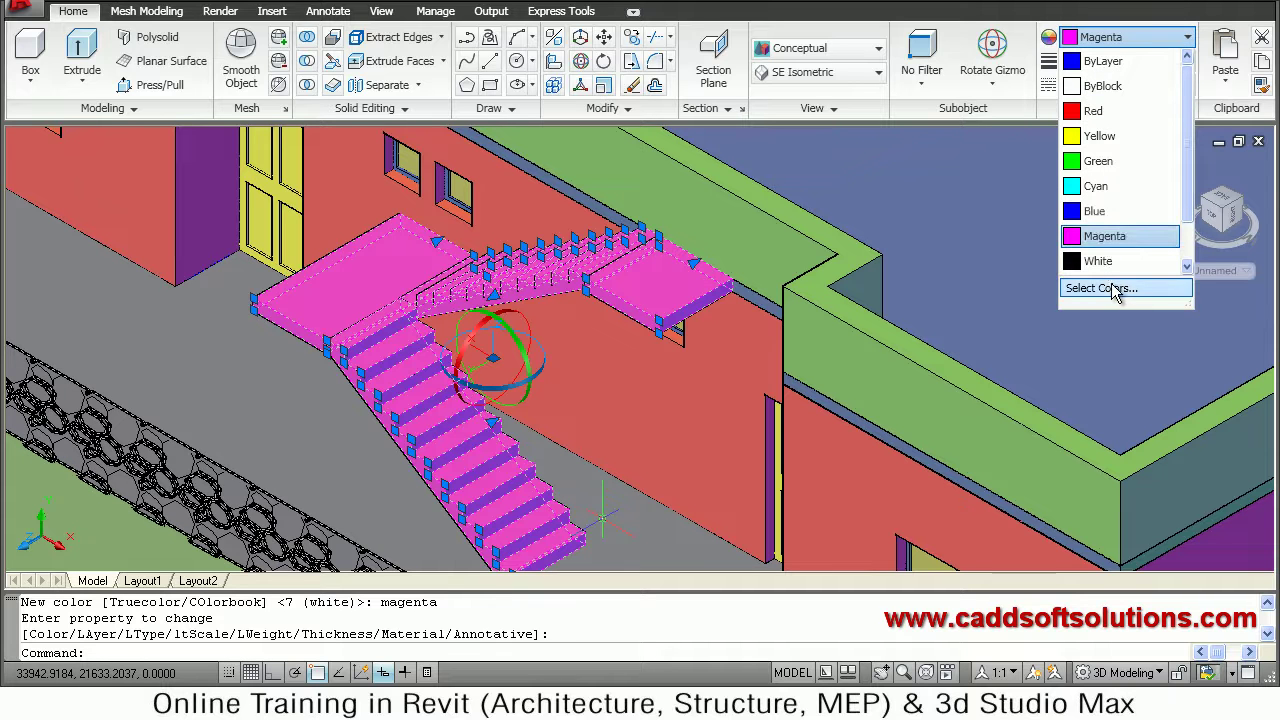
key("Escape")
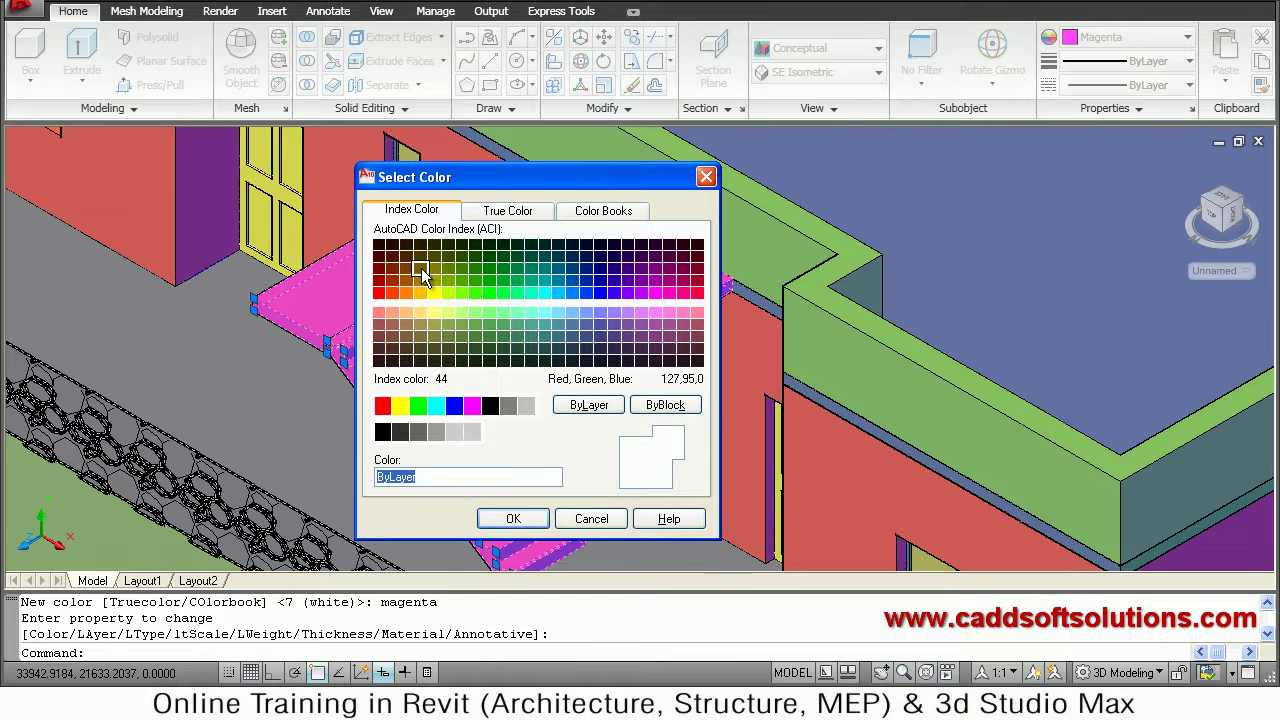
left_click(434, 270)
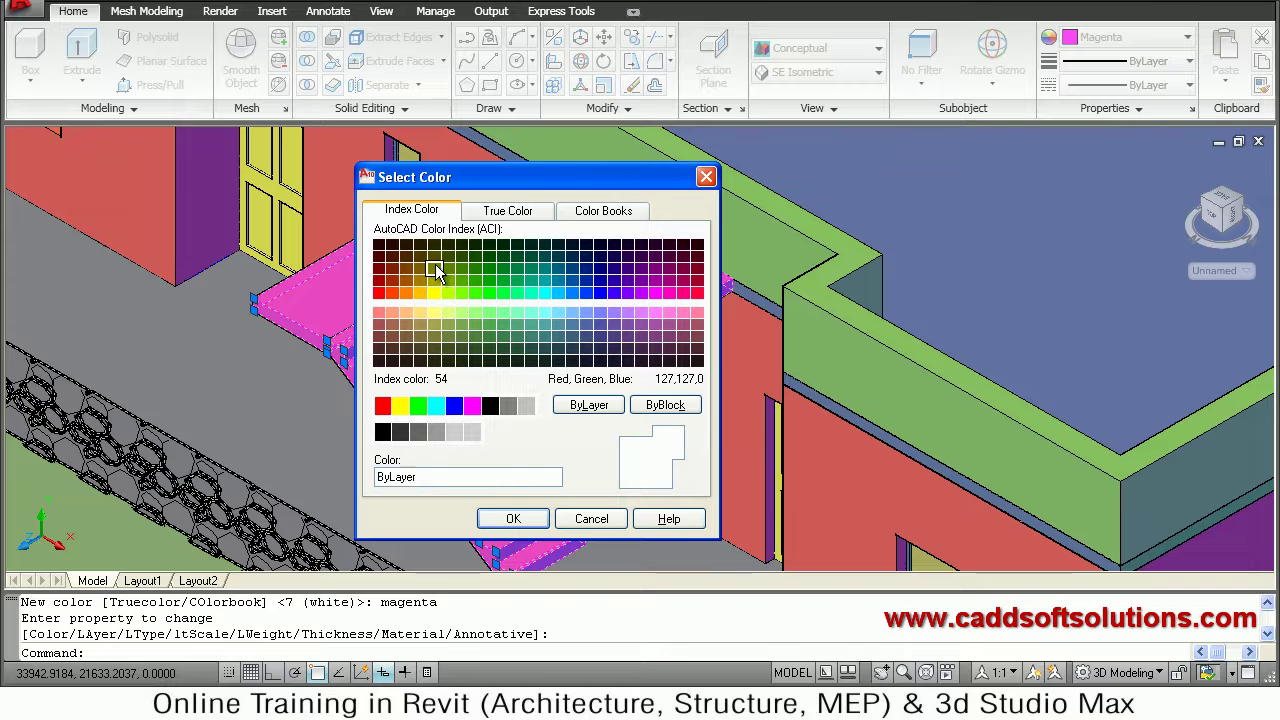
left_click(512, 518)
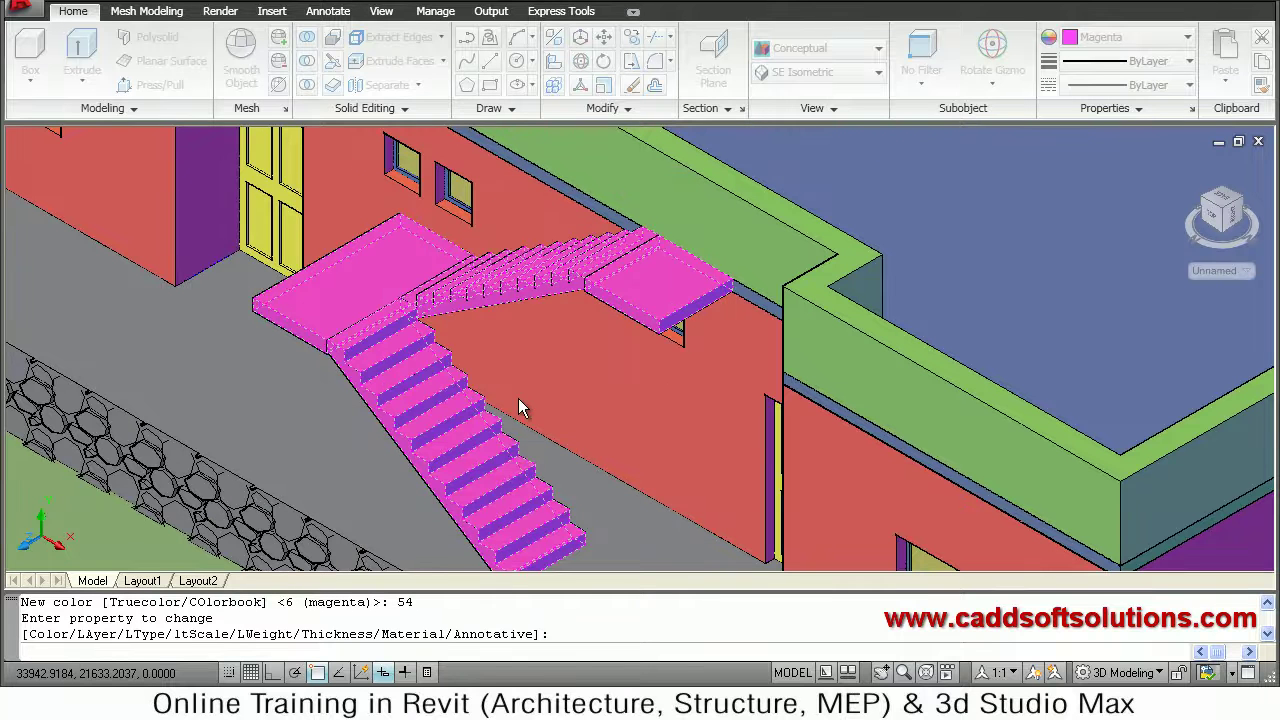
key("Return")
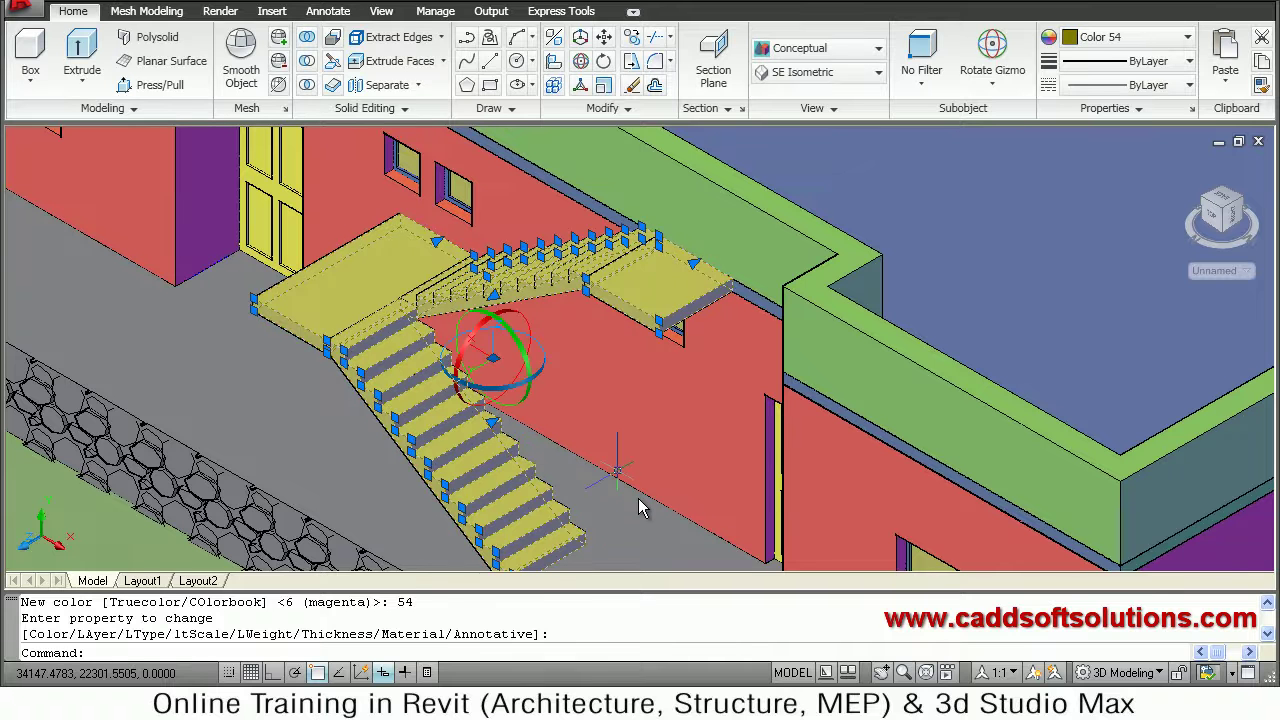
key("Escape")
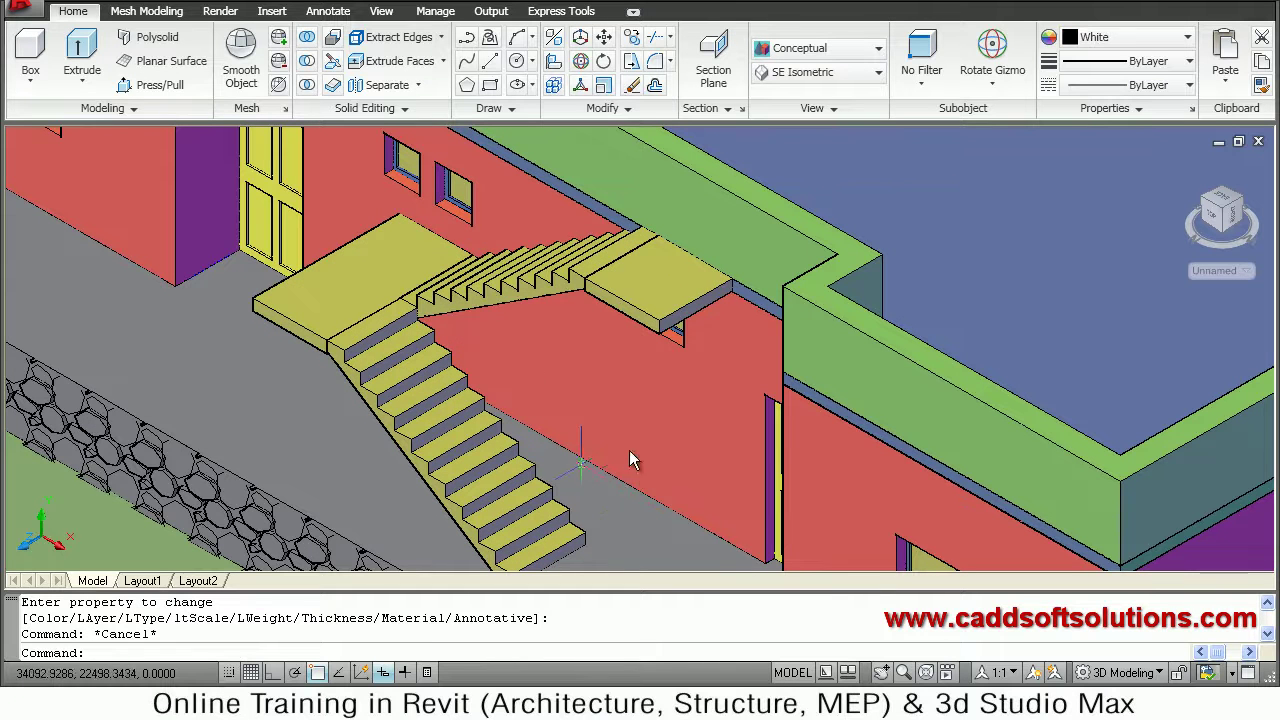
Union the lower flight, middle landing, upper flight and top slab into one solid
middle_click_drag(629, 450, 634, 425, "shift")
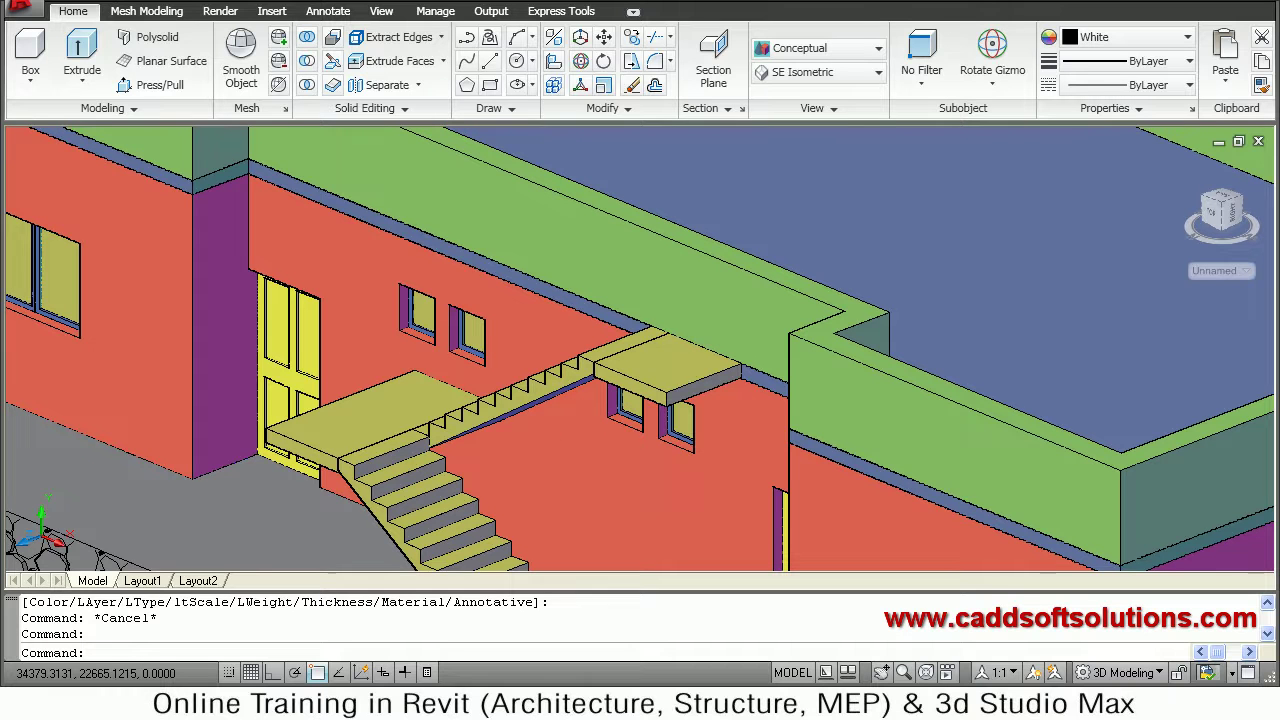
middle_click_drag(620, 420, 633, 295)
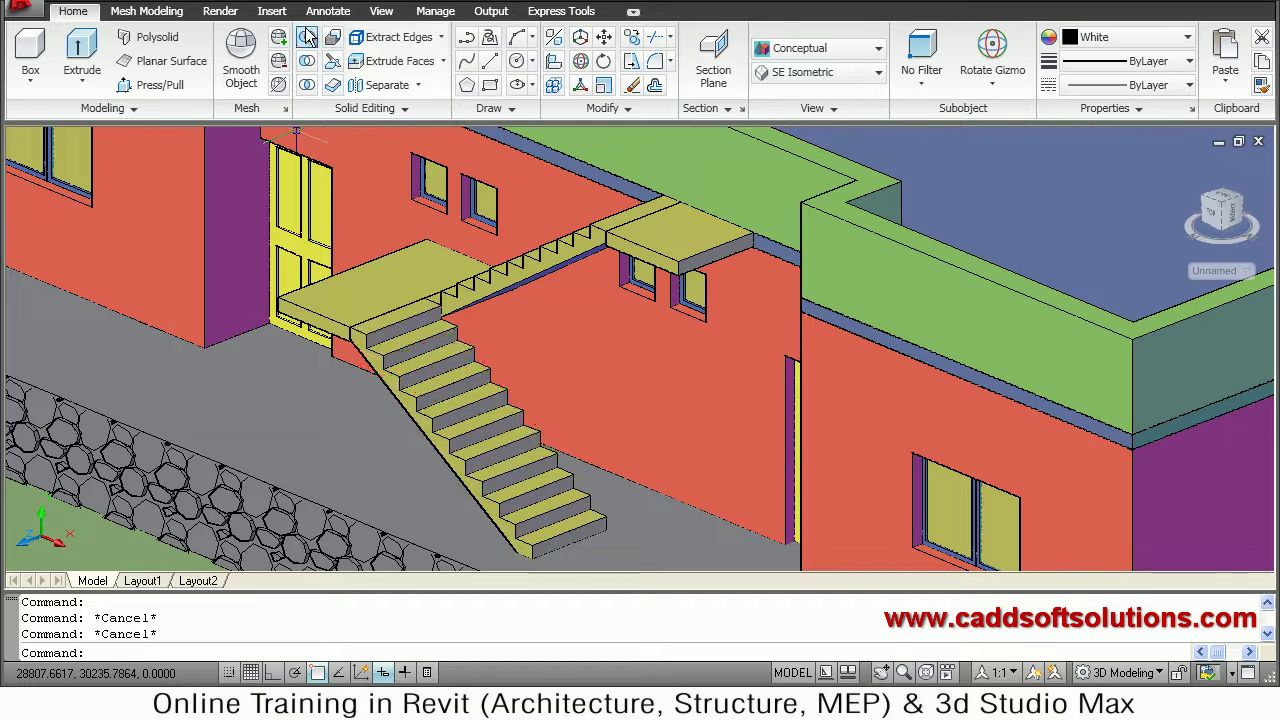
left_click(296, 132)
left_click(303, 40)
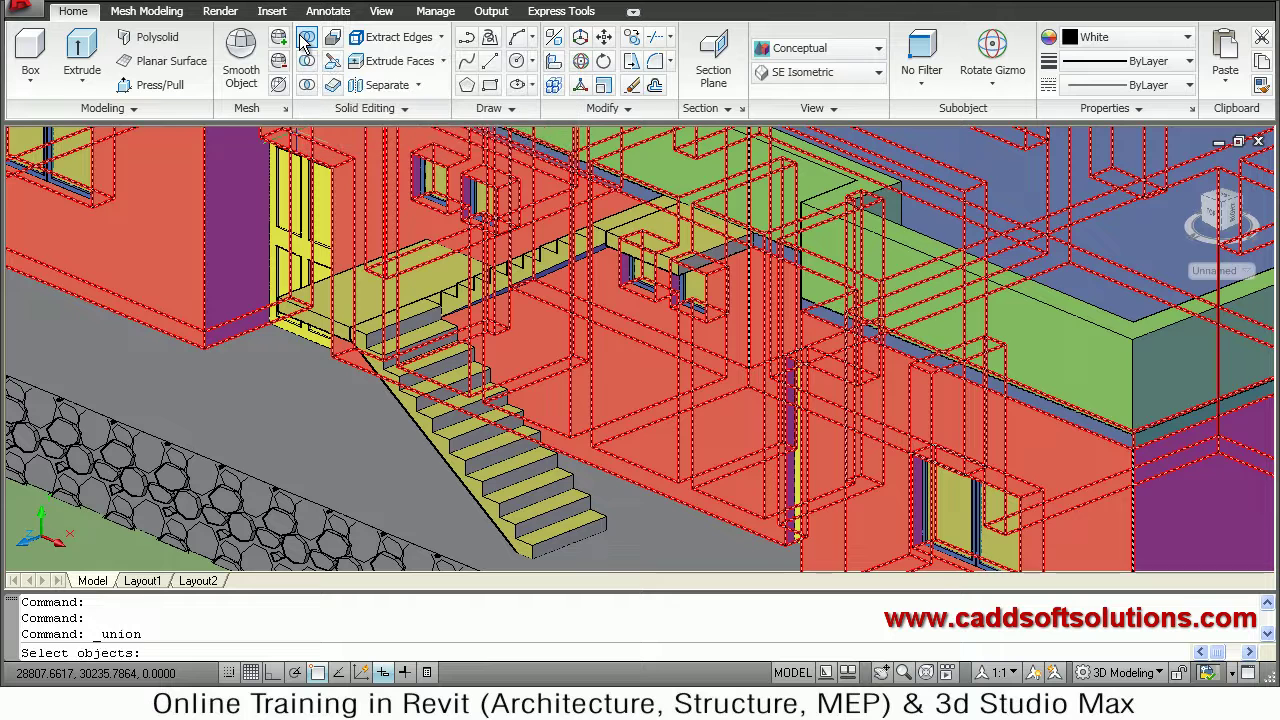
left_click(479, 440)
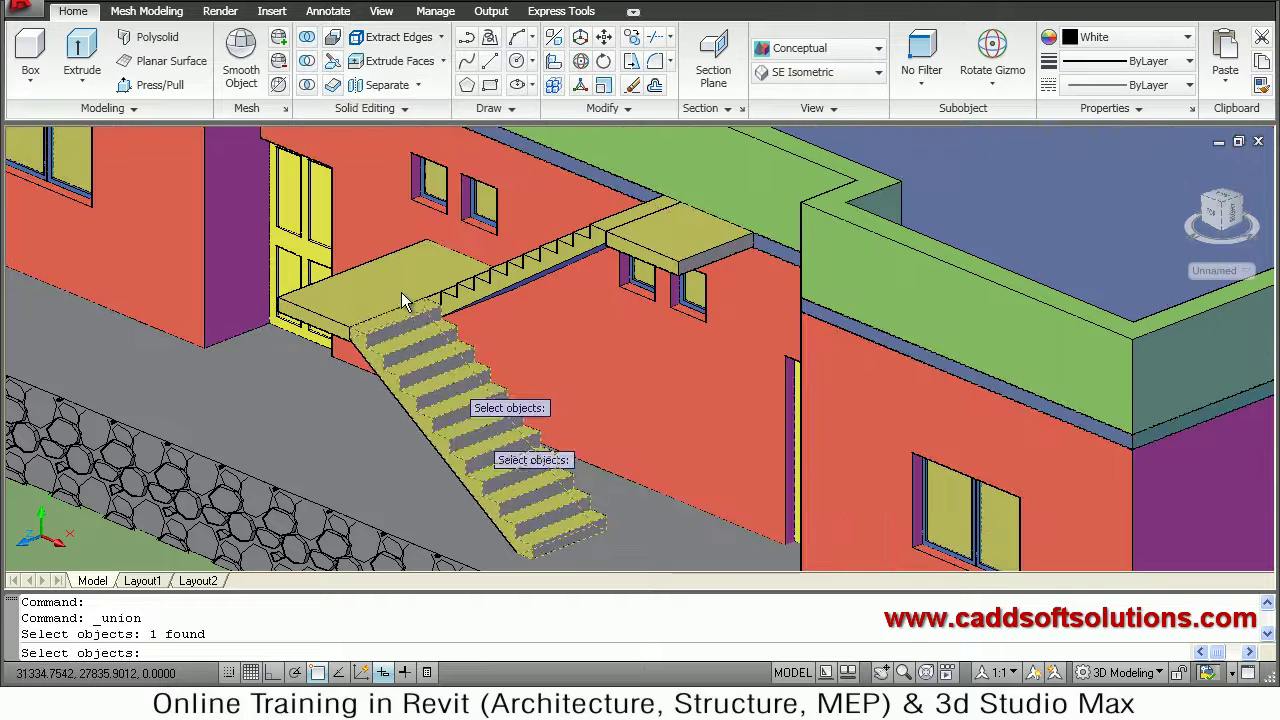
left_click(393, 279)
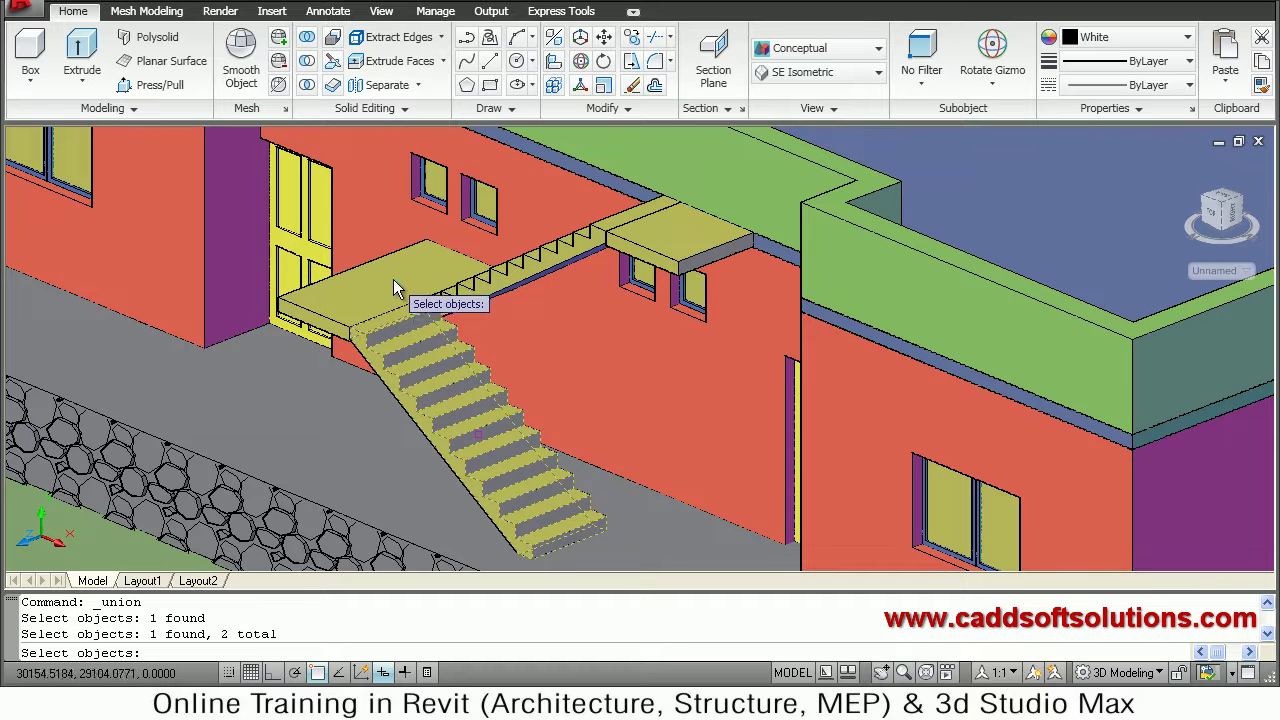
left_click(534, 261)
left_click(672, 254)
key("Return")
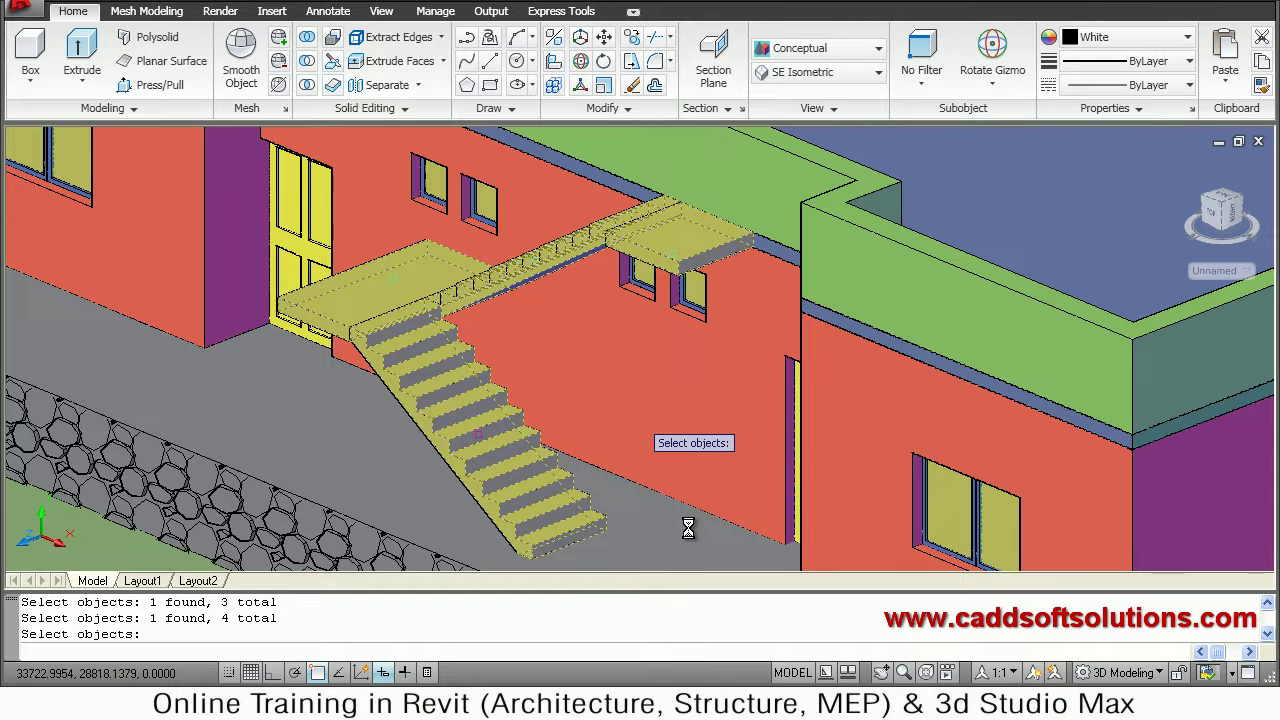
key("Escape")
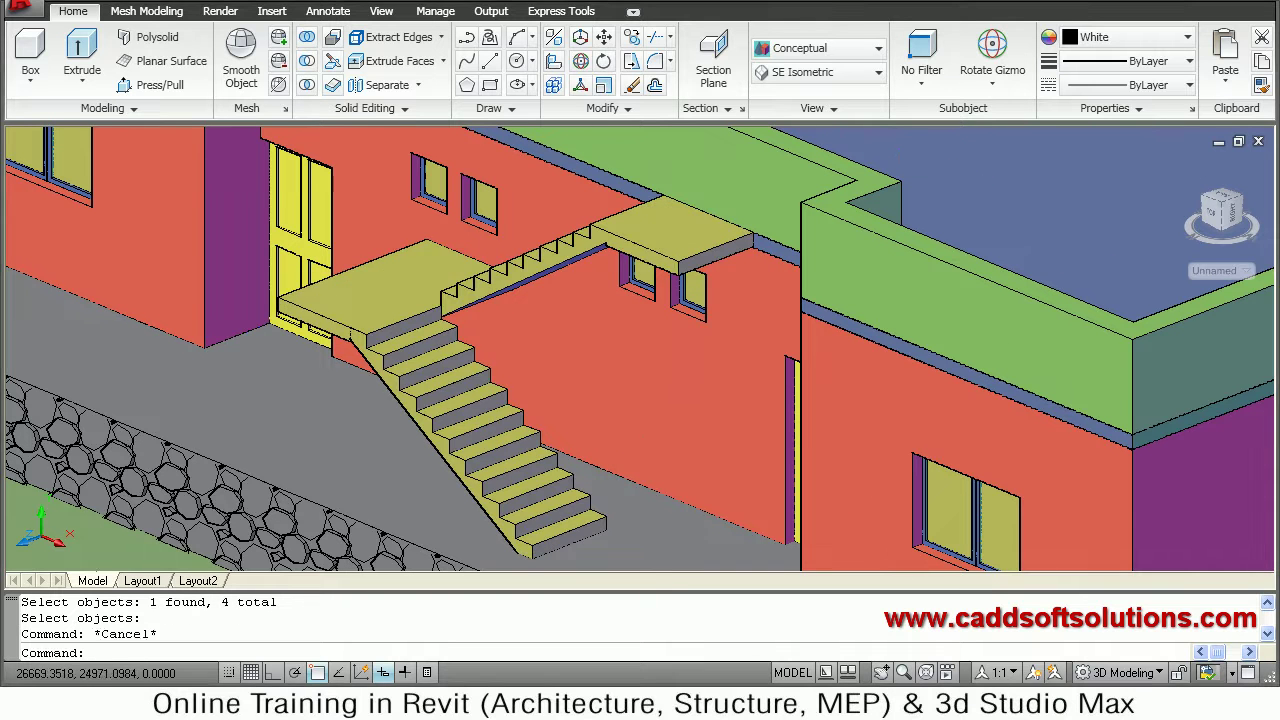